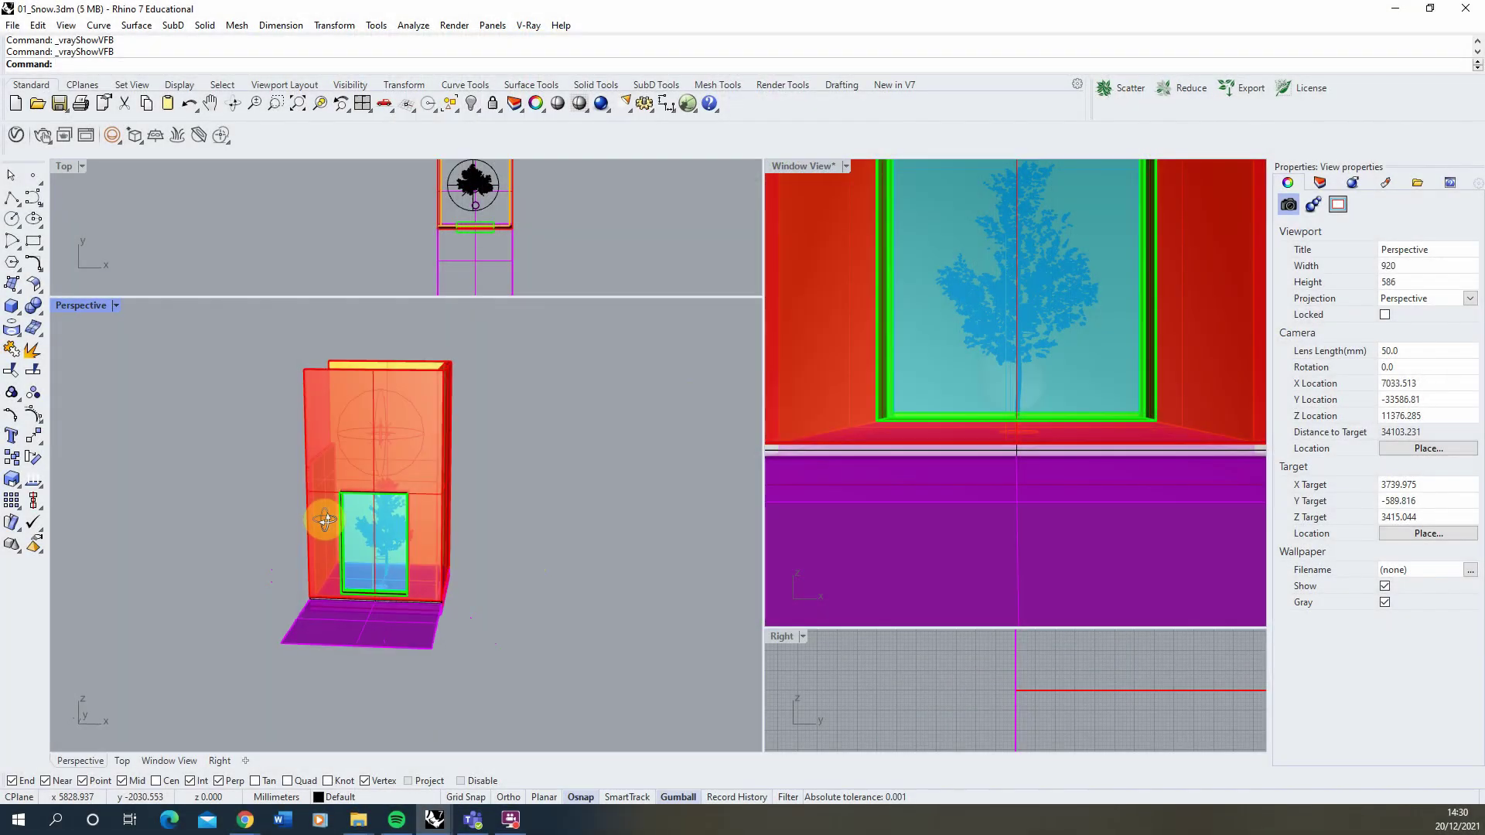
- Inspect the model in the Perspective view and its existing render in the V-Ray Frame Buffer
right_click_drag(322, 513, 414, 526)
left_click(87, 136)
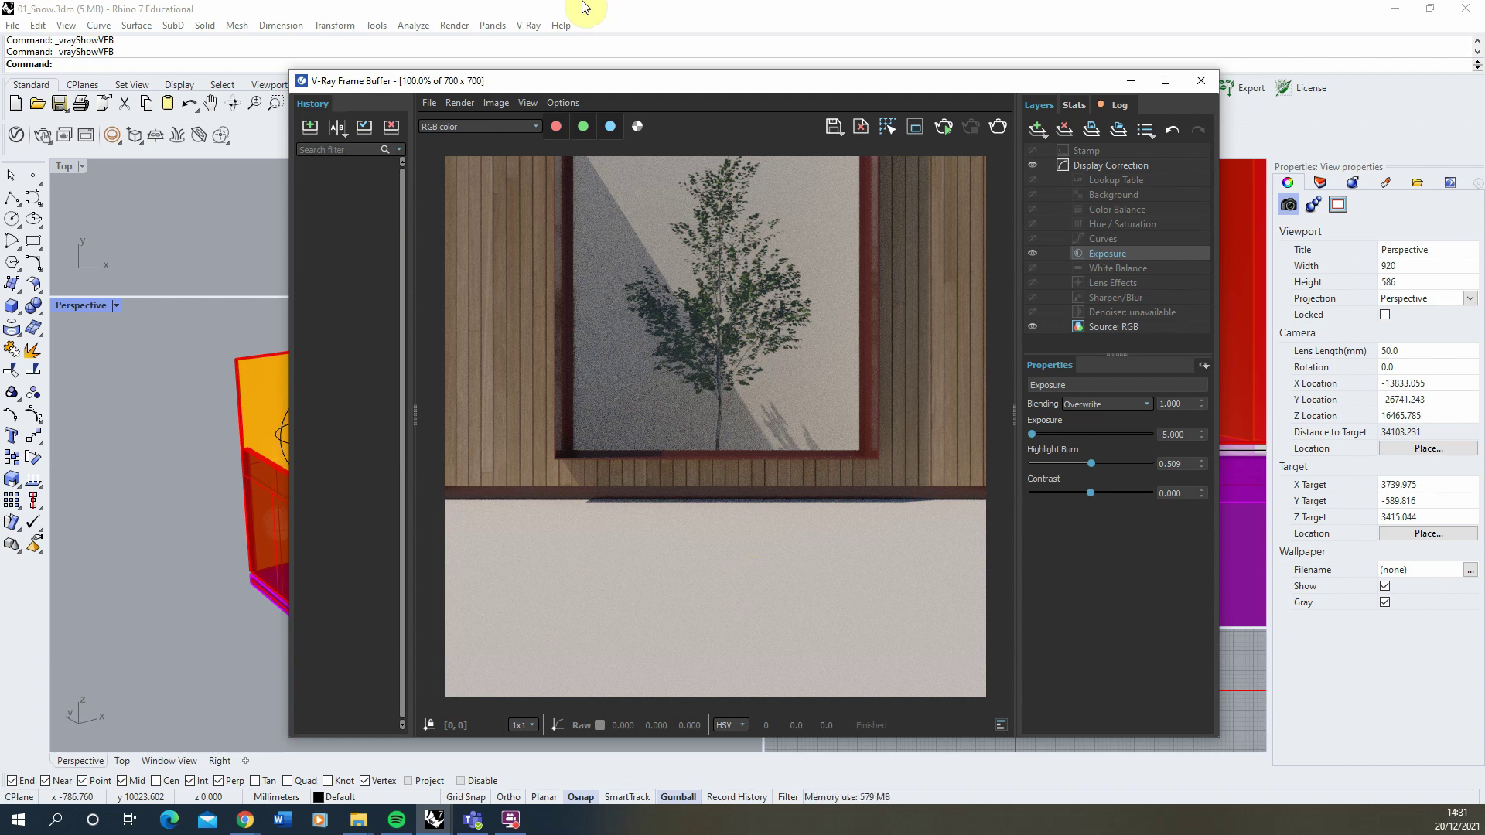
left_click(1131, 81)
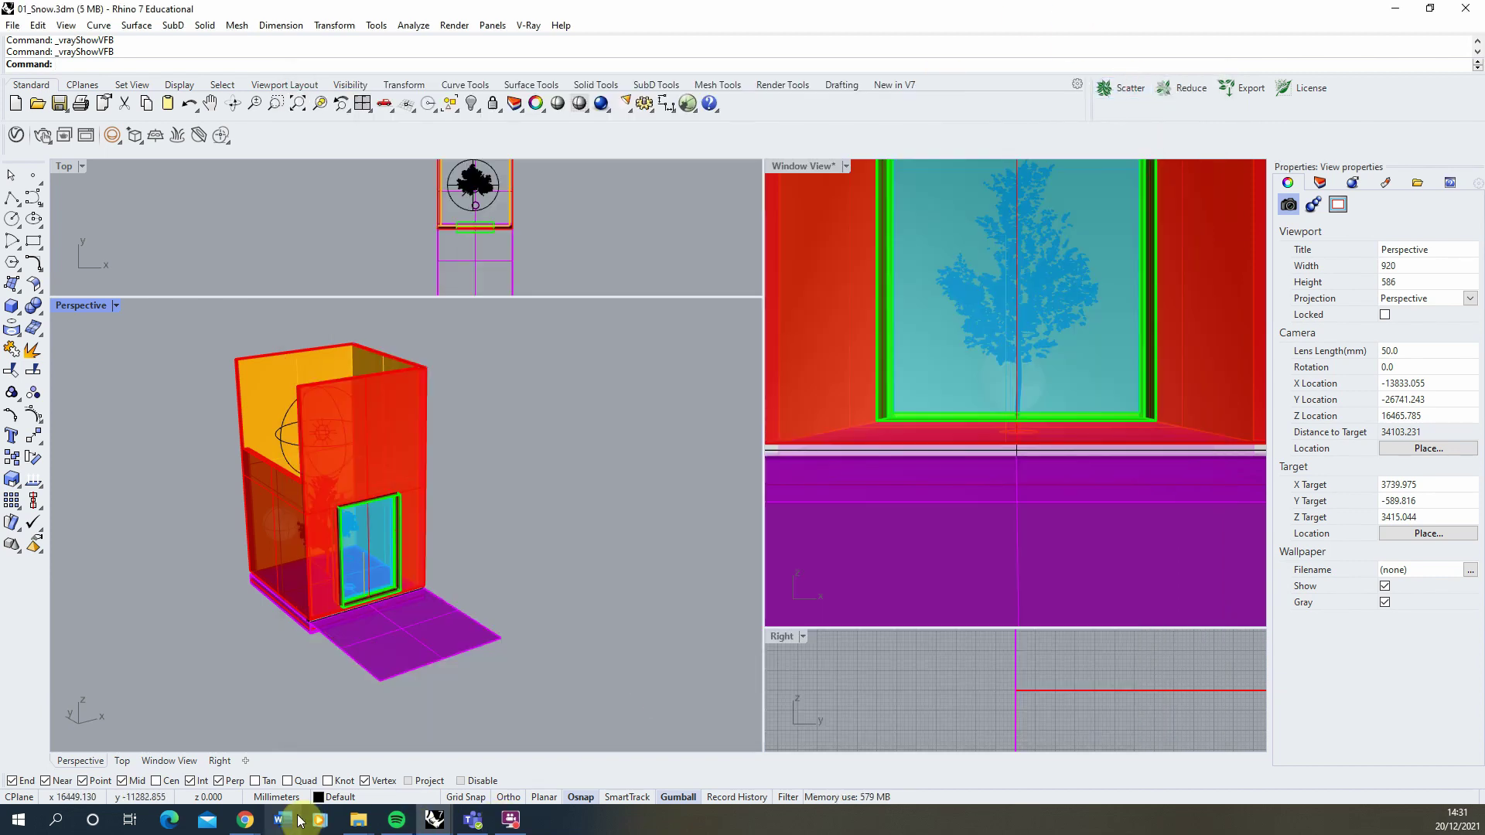
- Switch to the textures.com page in Chrome and examine the flat maps offered for the Fresh Snow scan
key("alt+Tab")
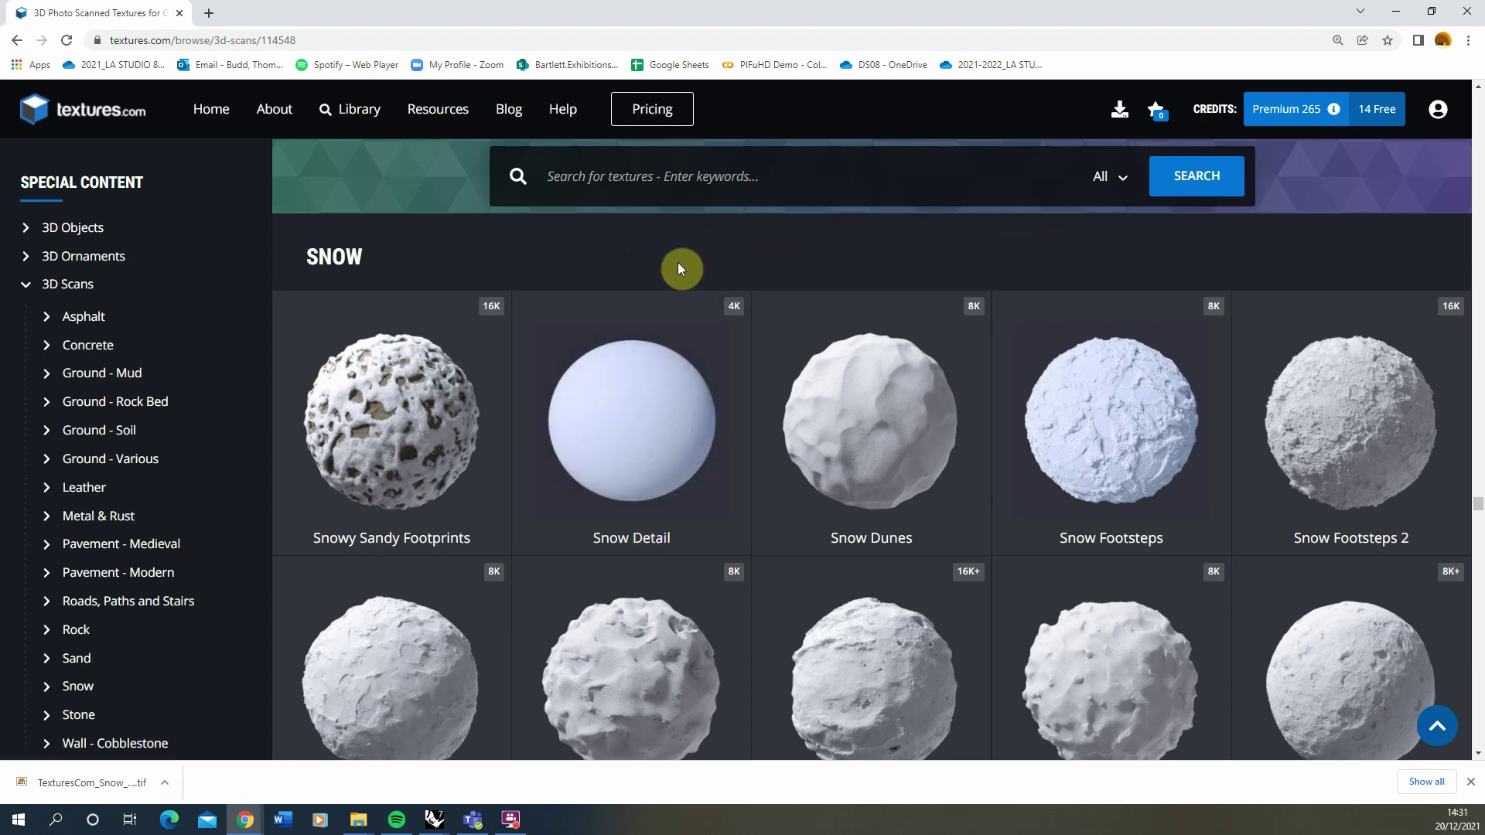
scroll(764, 226, "down", 1)
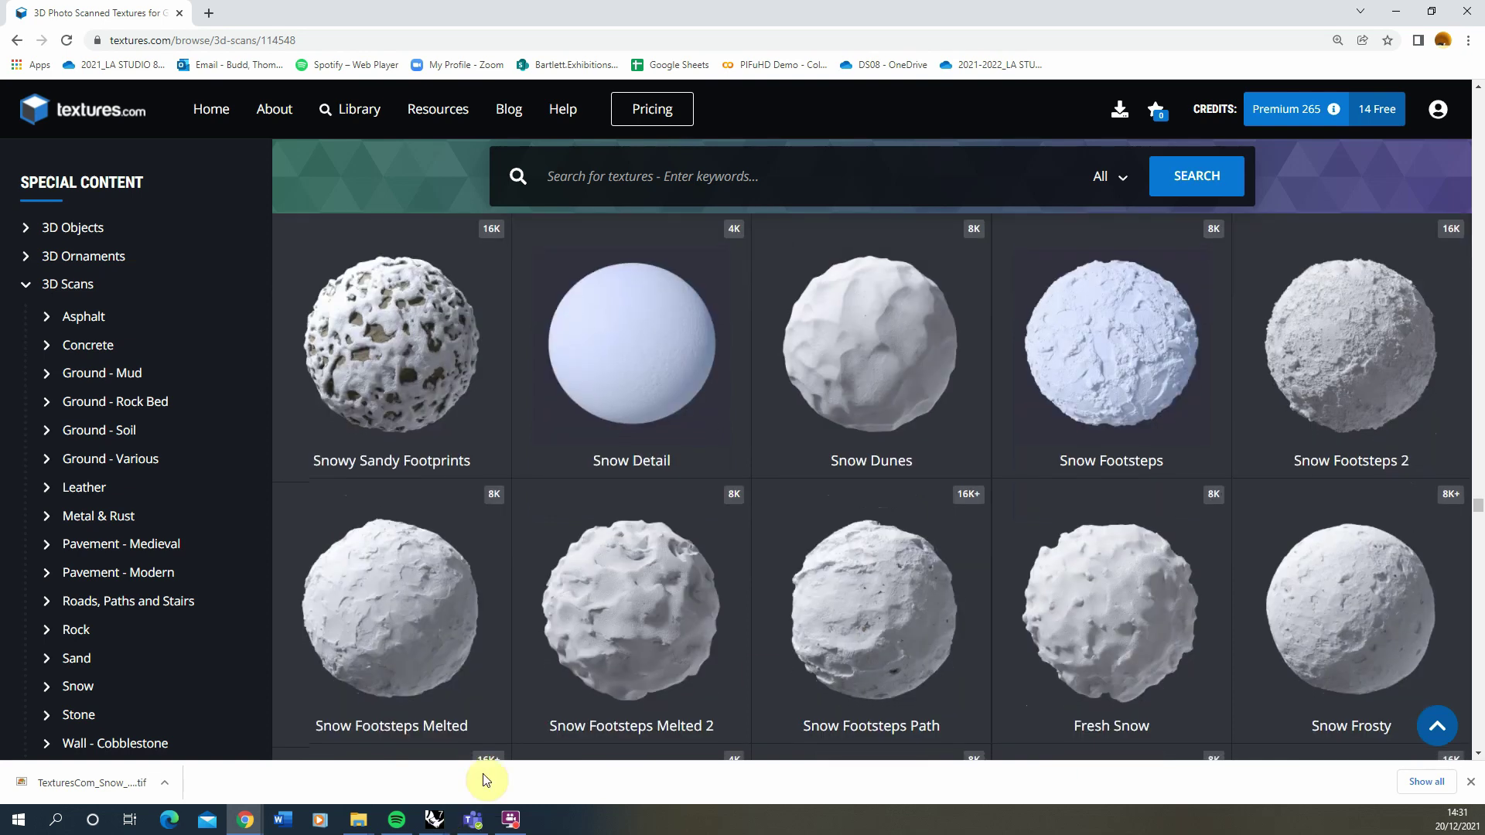
scroll(396, 708, "down", 1)
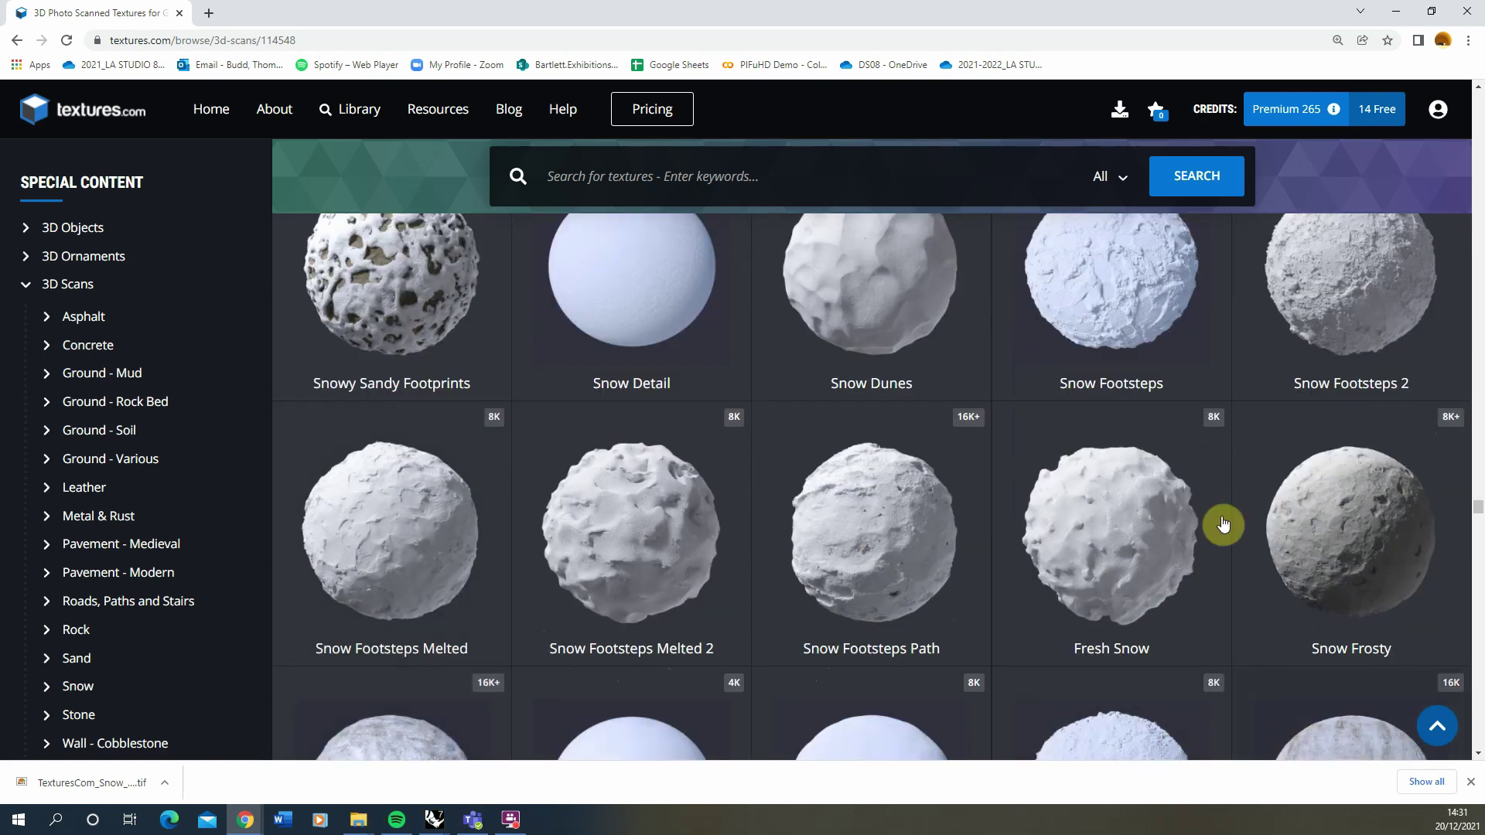
left_click(1129, 569)
scroll(610, 490, "down", 4)
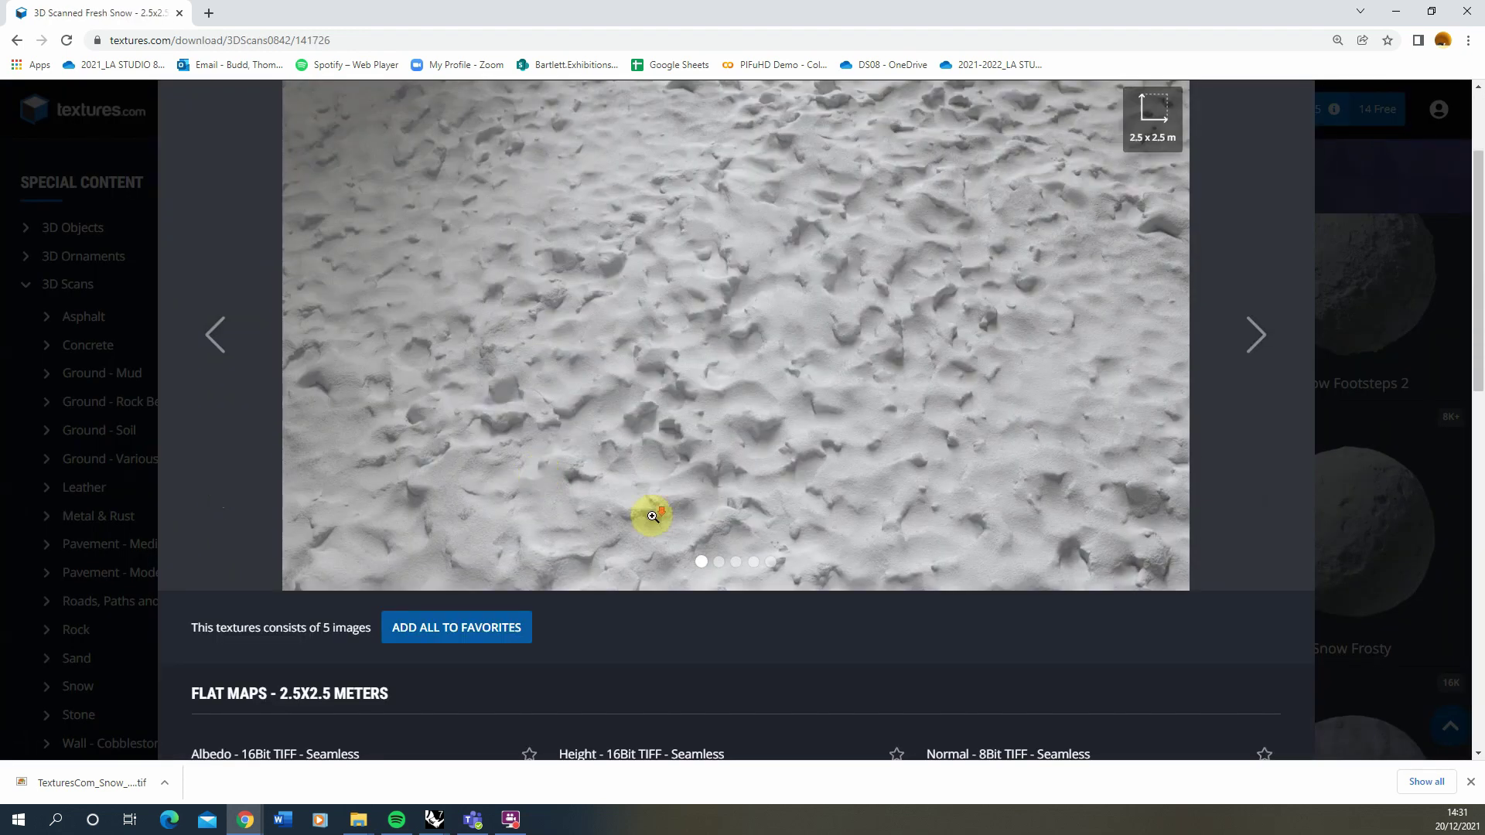
scroll(691, 593, "down", 6)
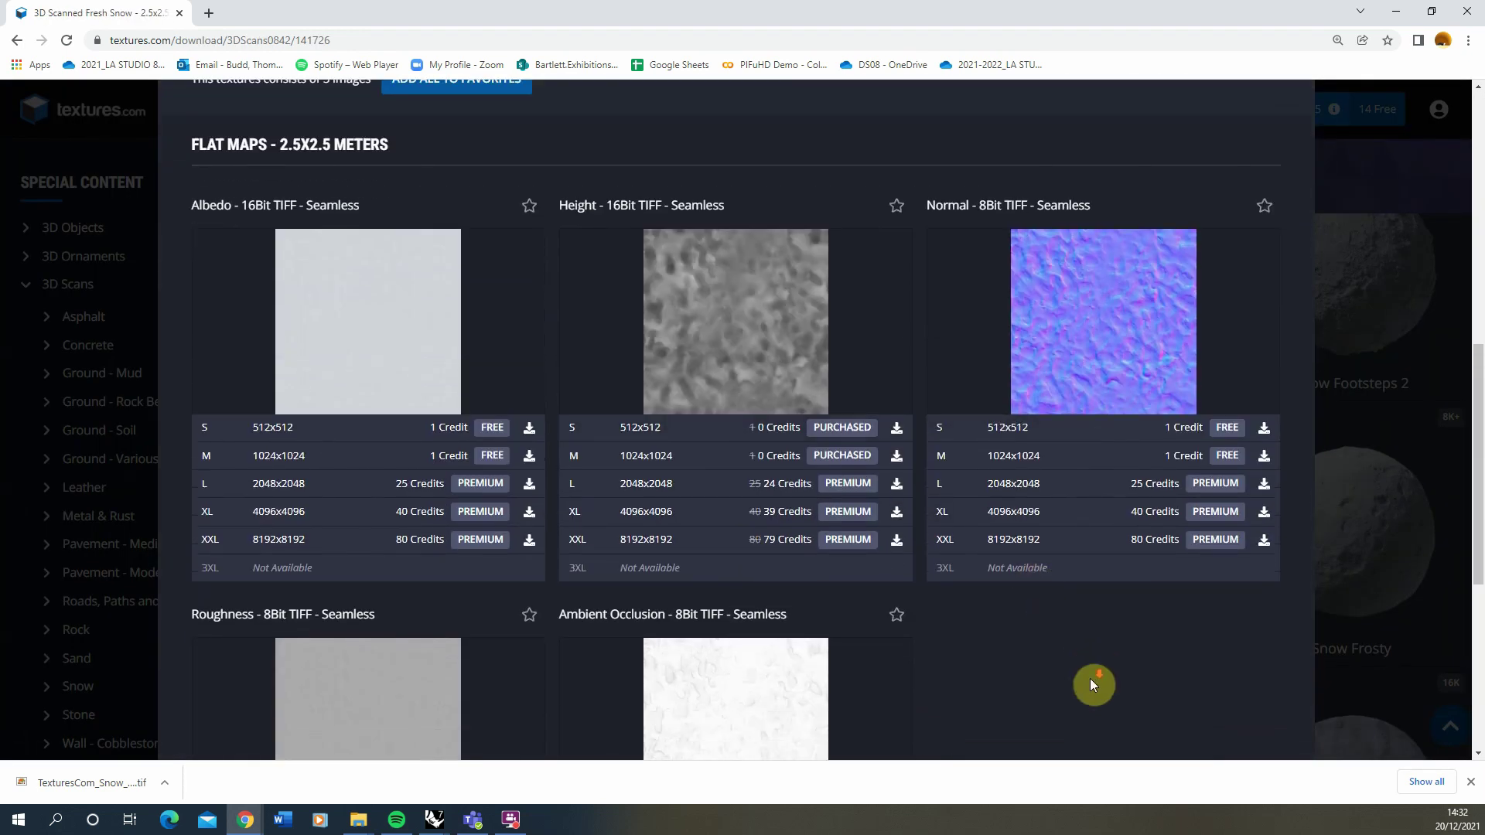
mouse_move(578, 160)
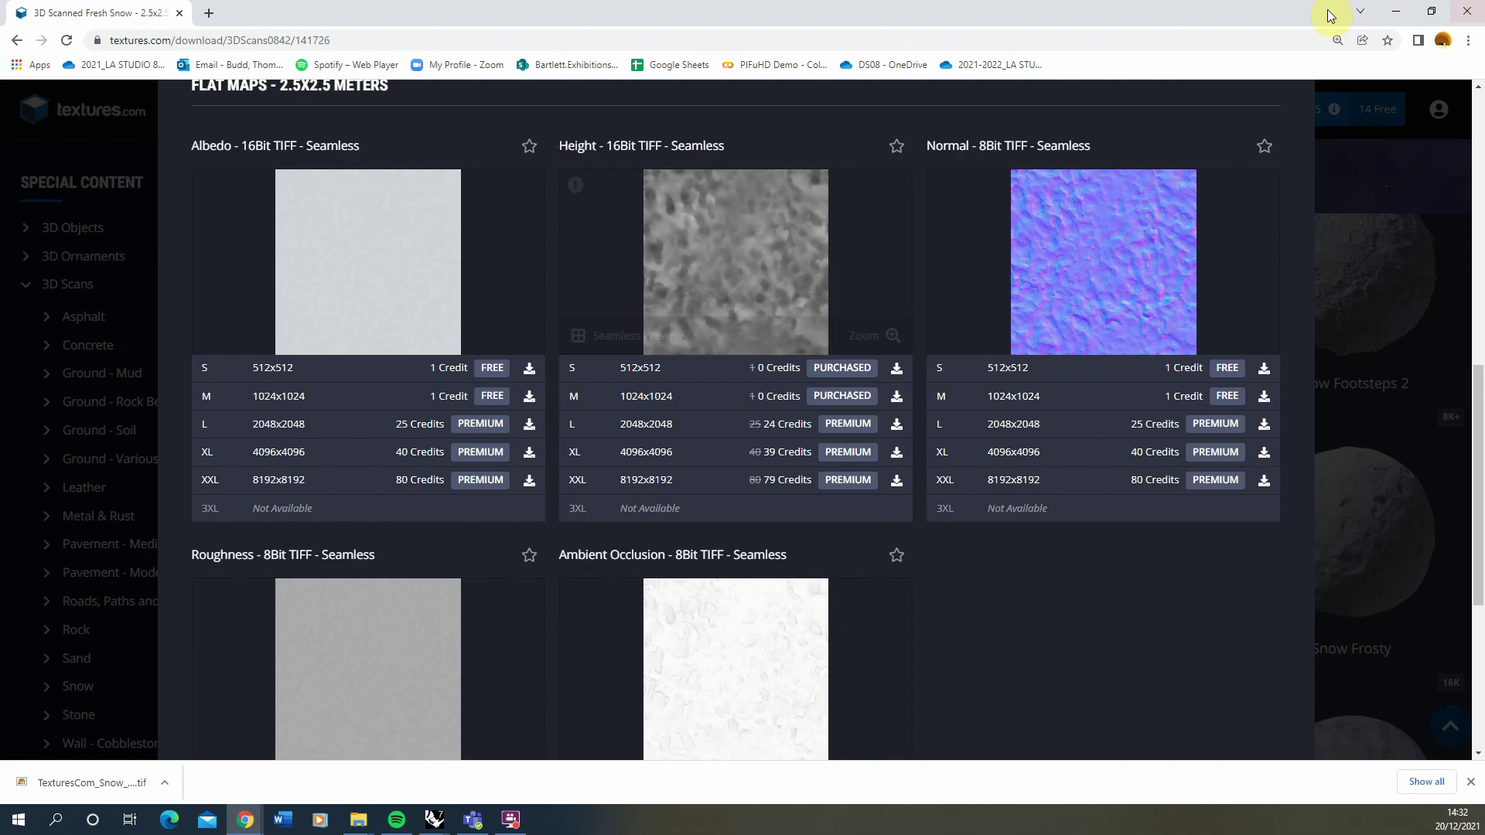
left_click(1394, 13)
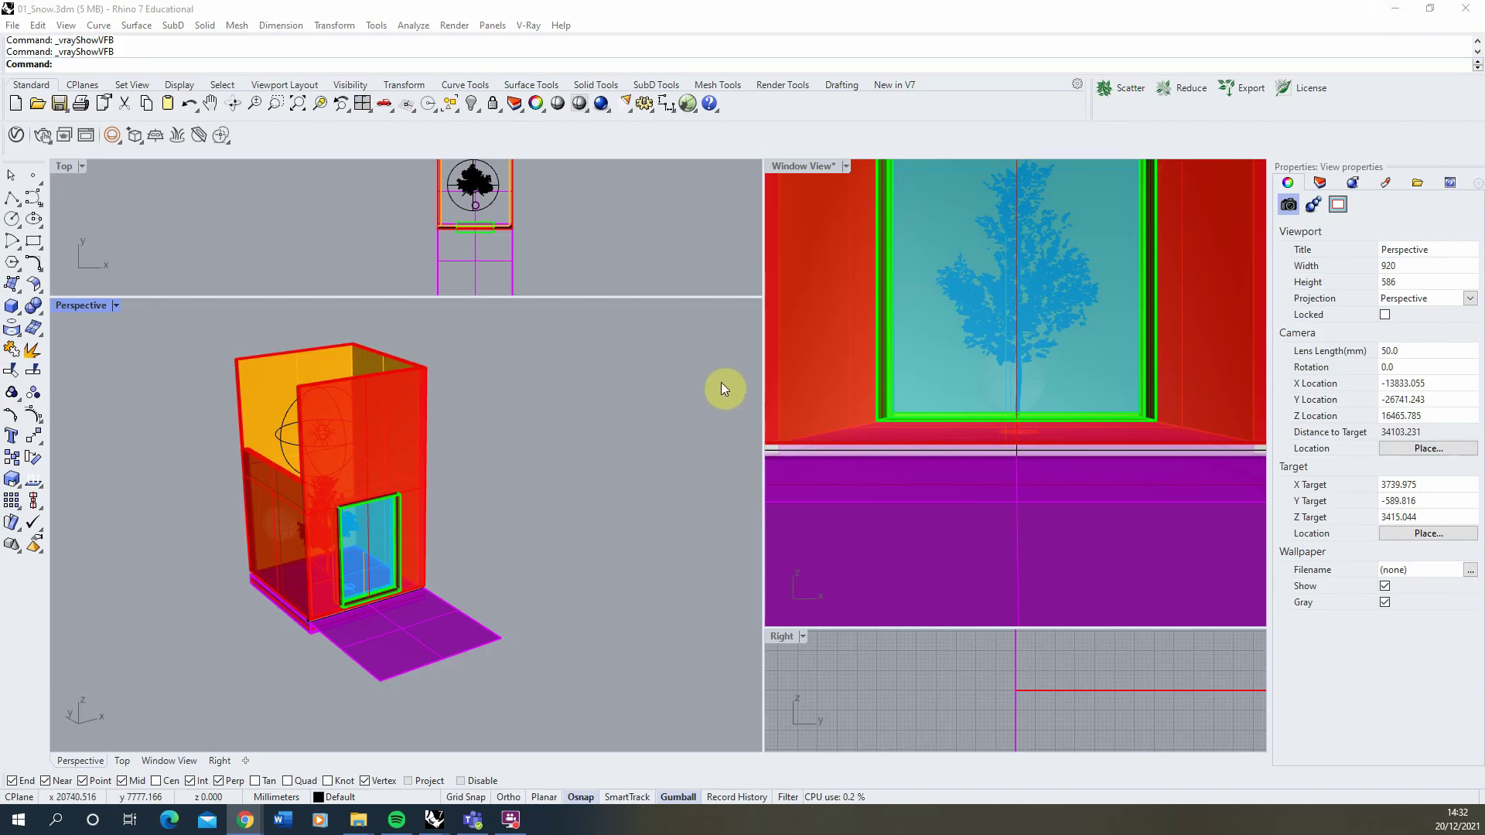
- Create a new Generic V-Ray material and name it 01_Basic Snow
left_click(16, 137)
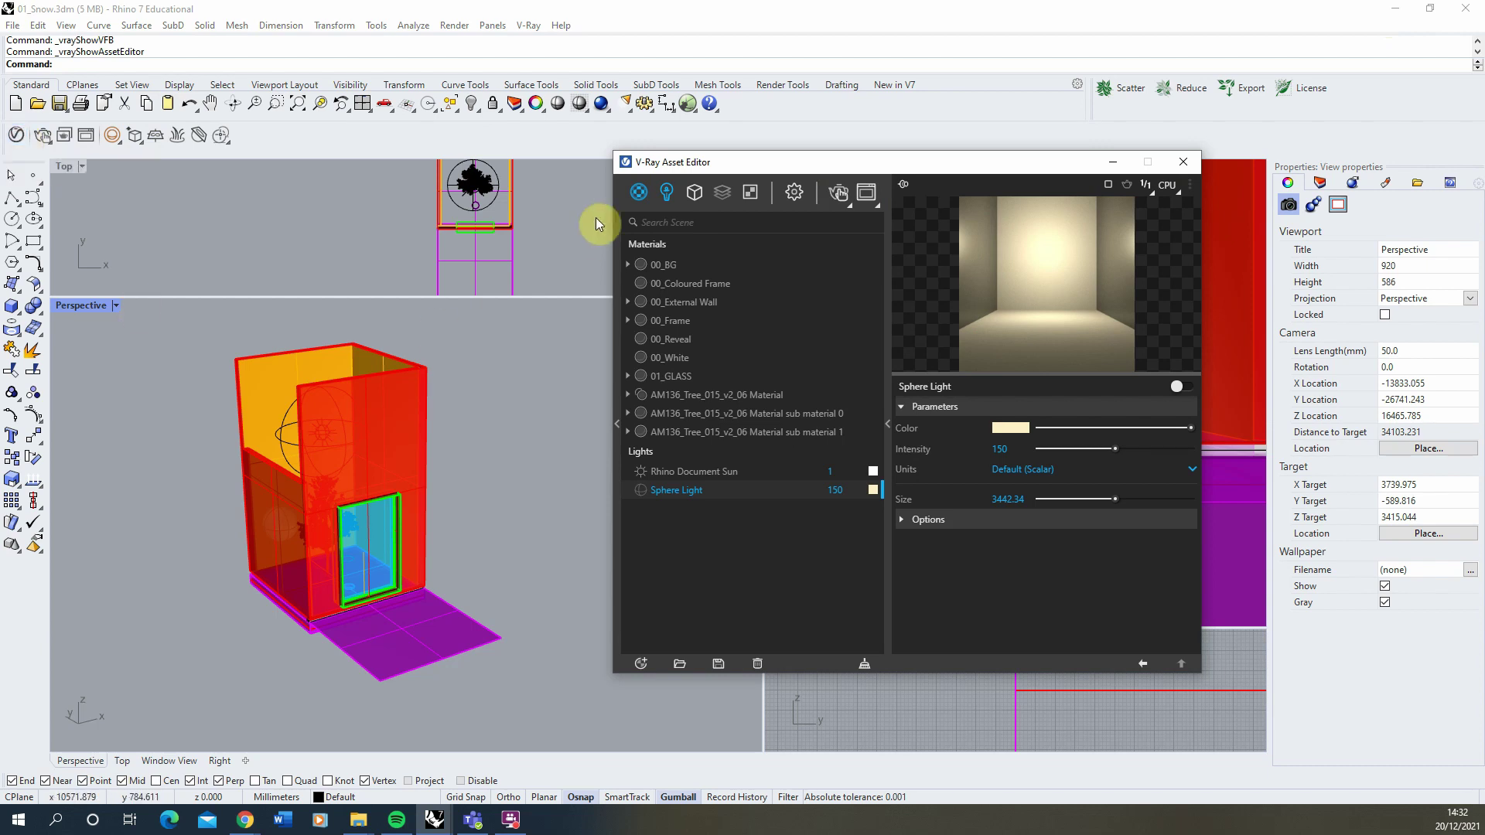
left_click(640, 665)
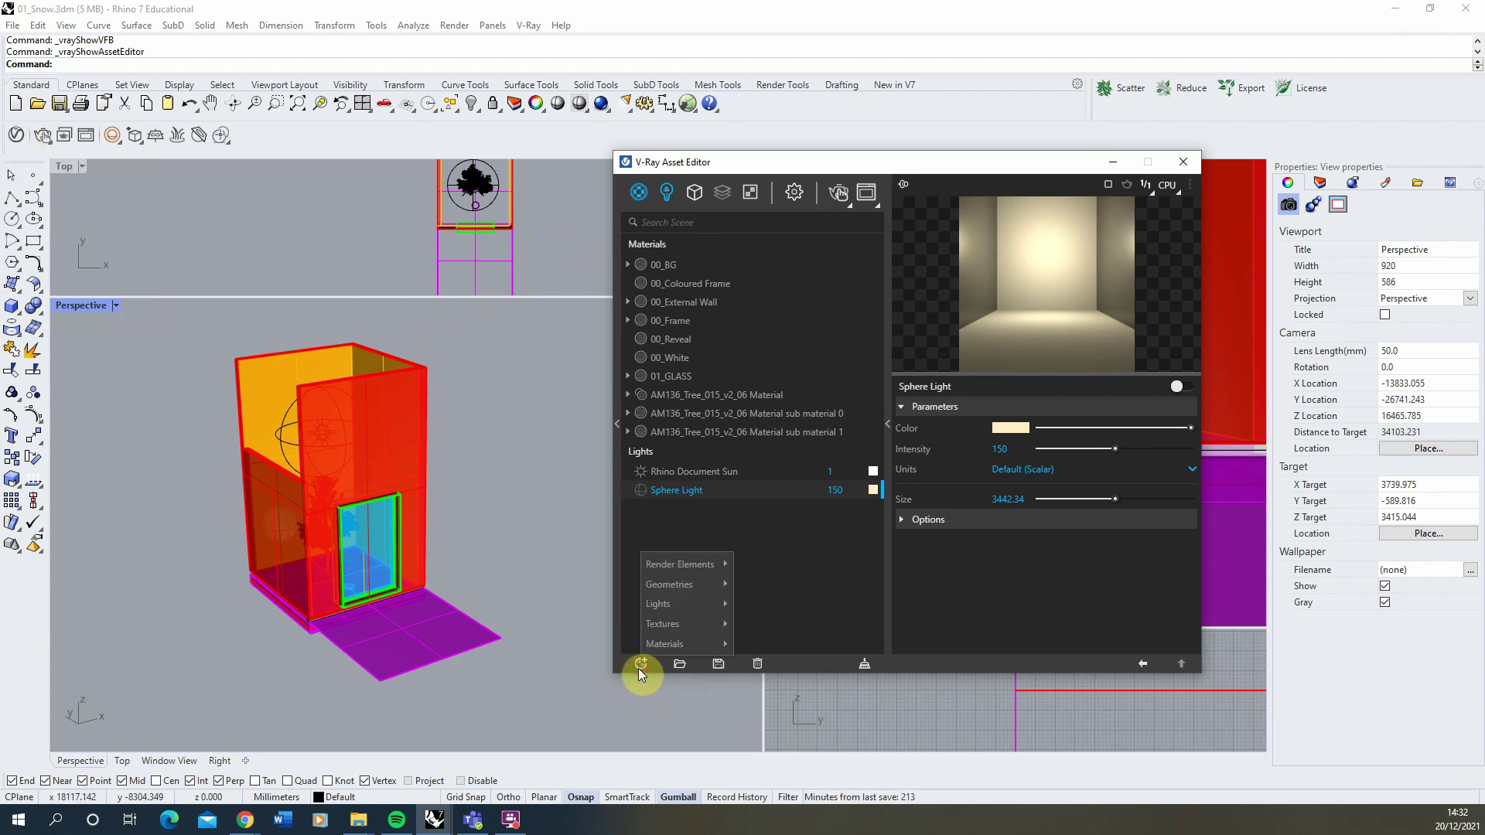
mouse_move(661, 646)
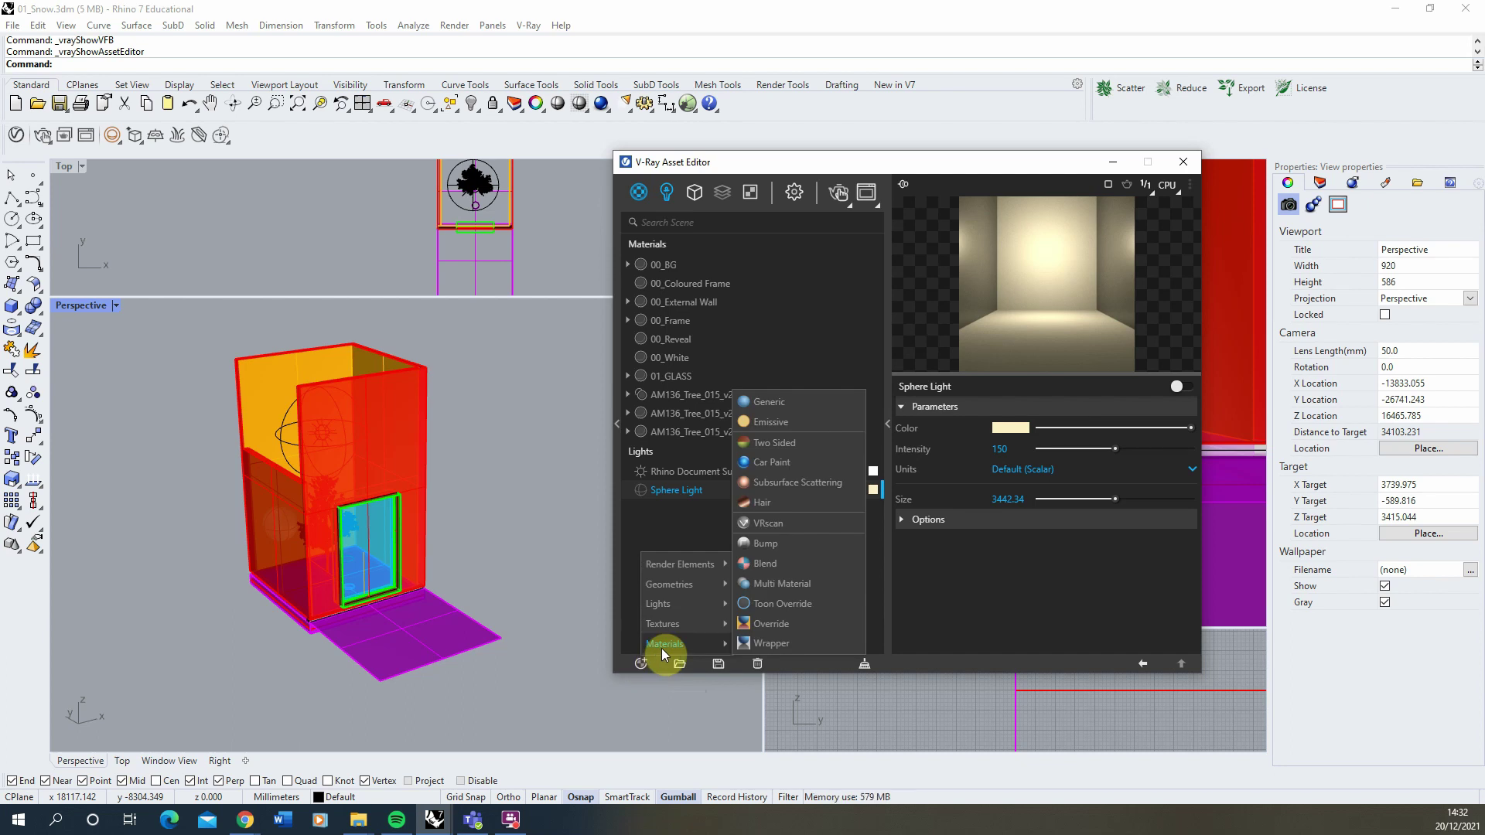
left_click(791, 402)
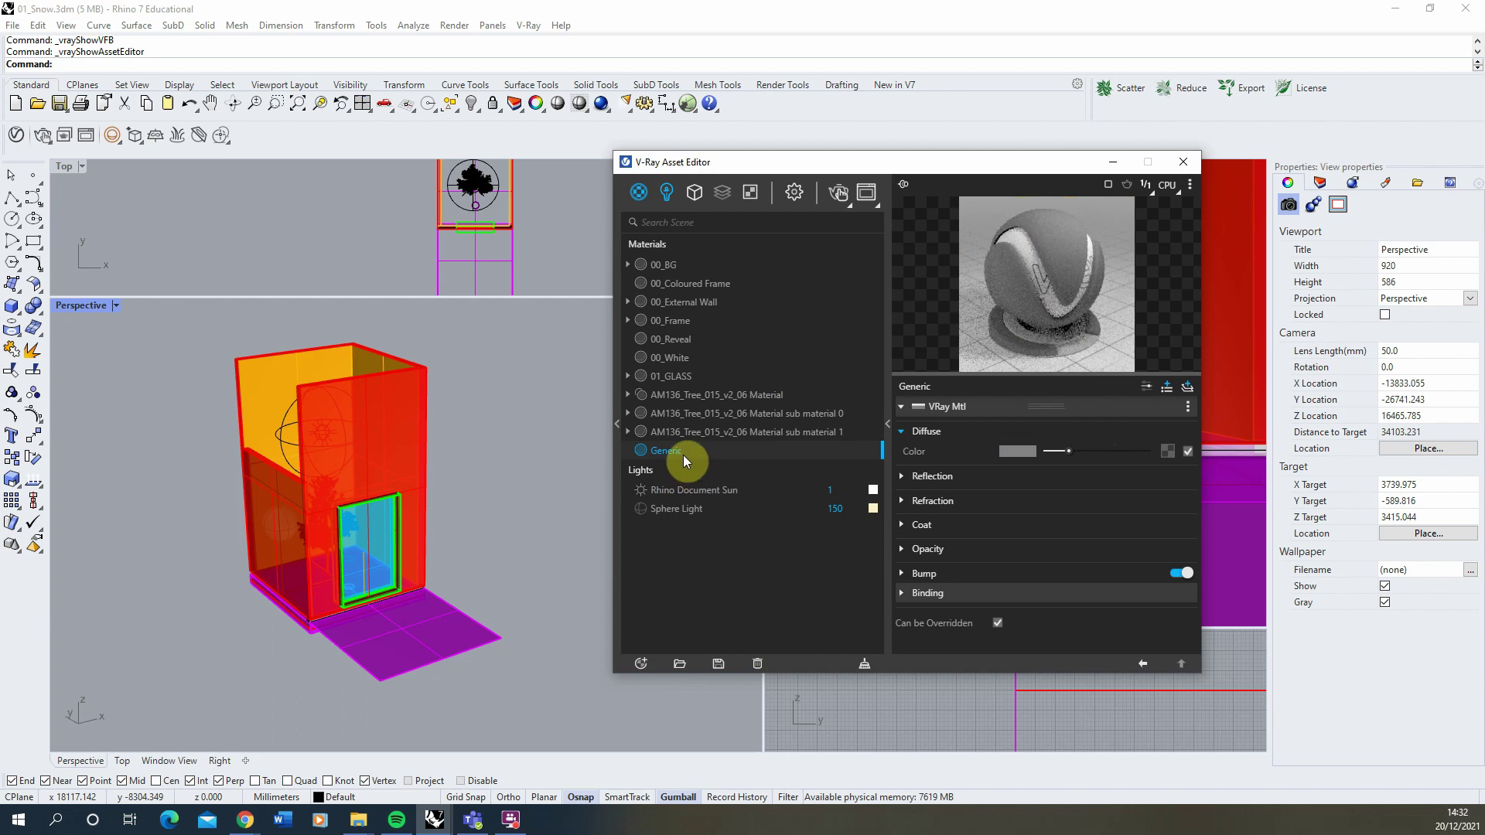
left_click(687, 449)
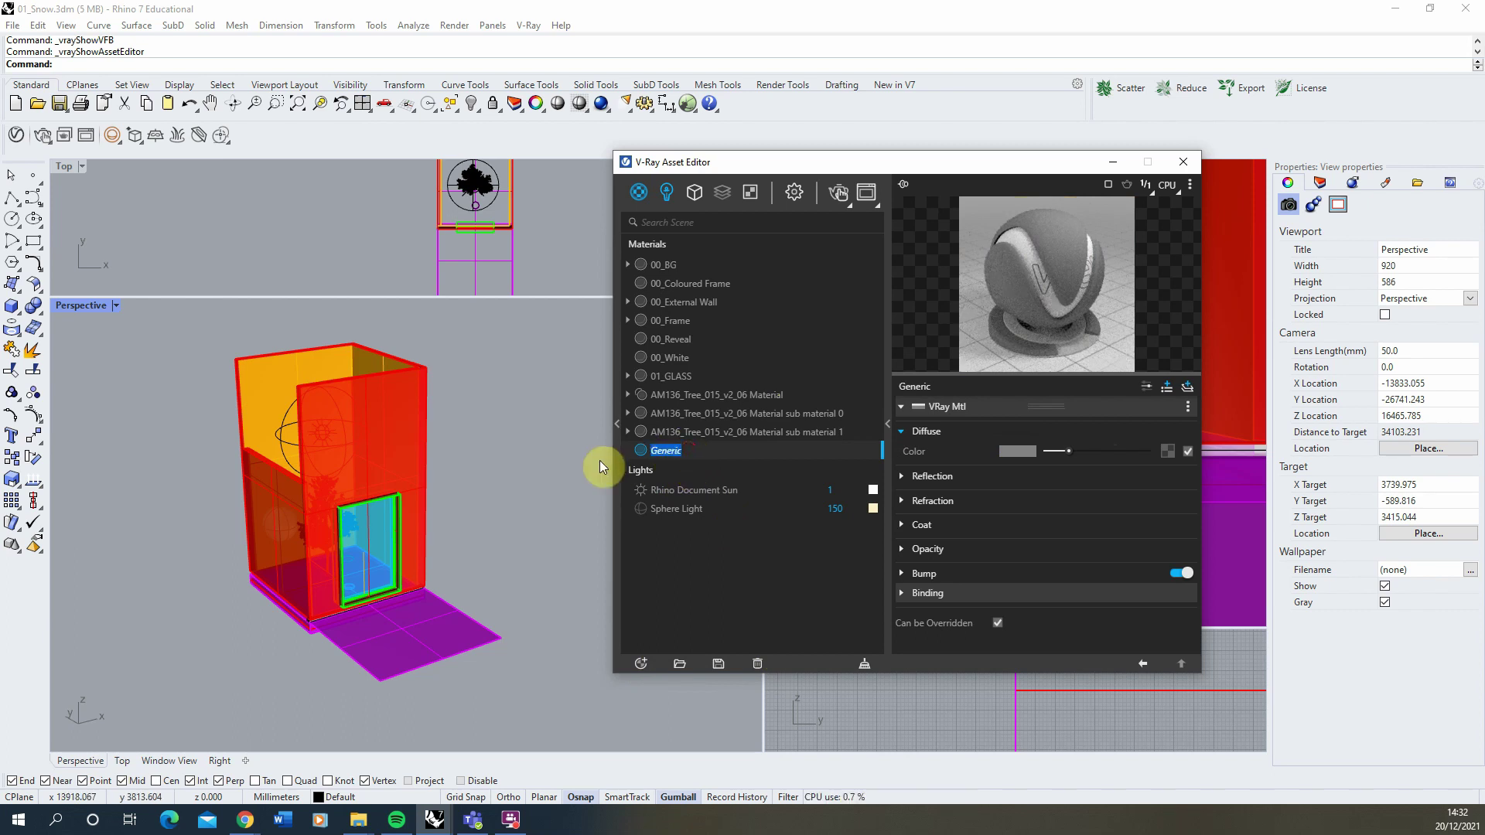
type("01_Basic Snow")
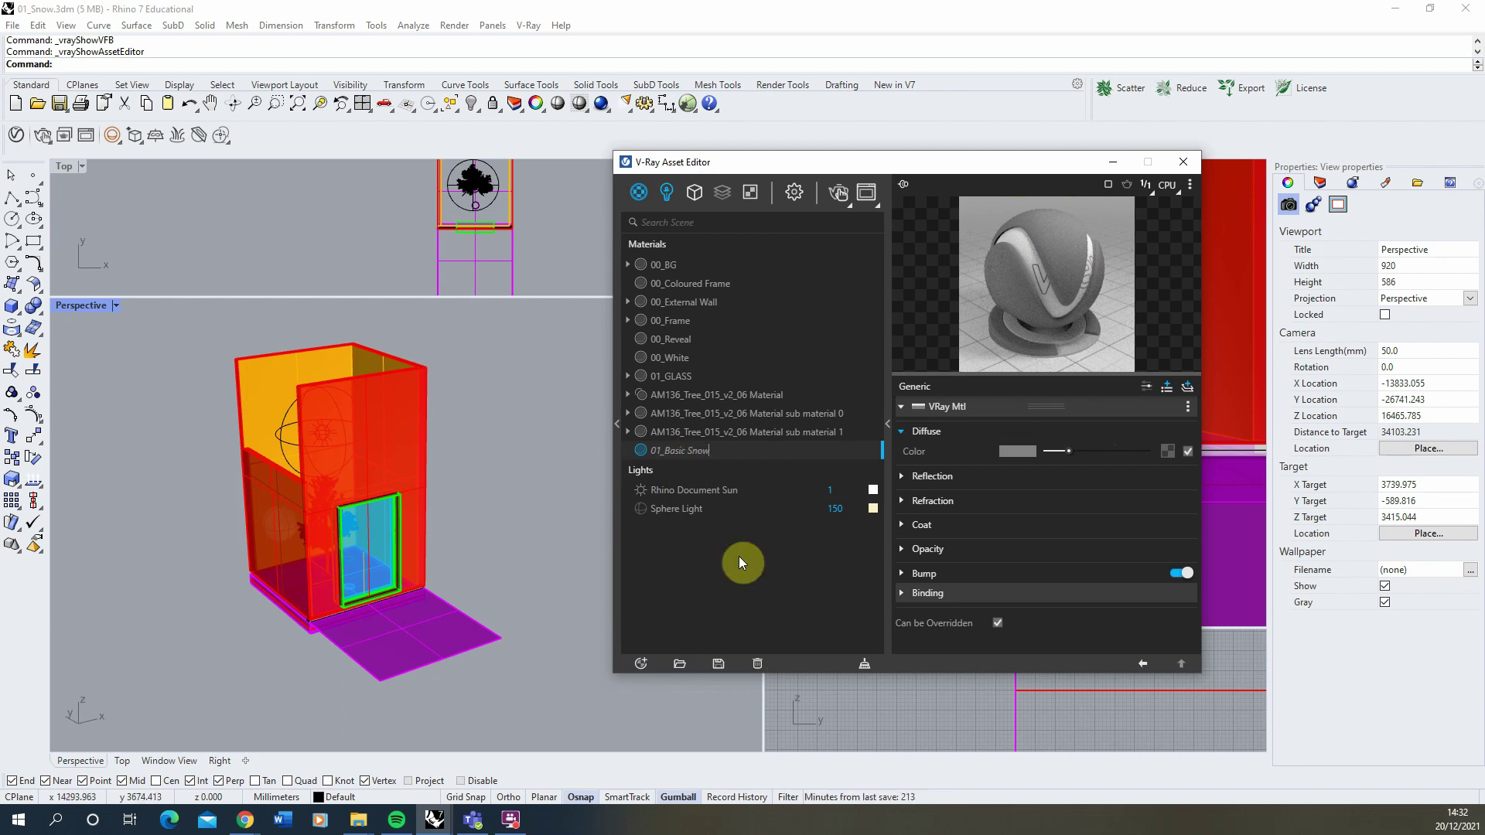
key("Return")
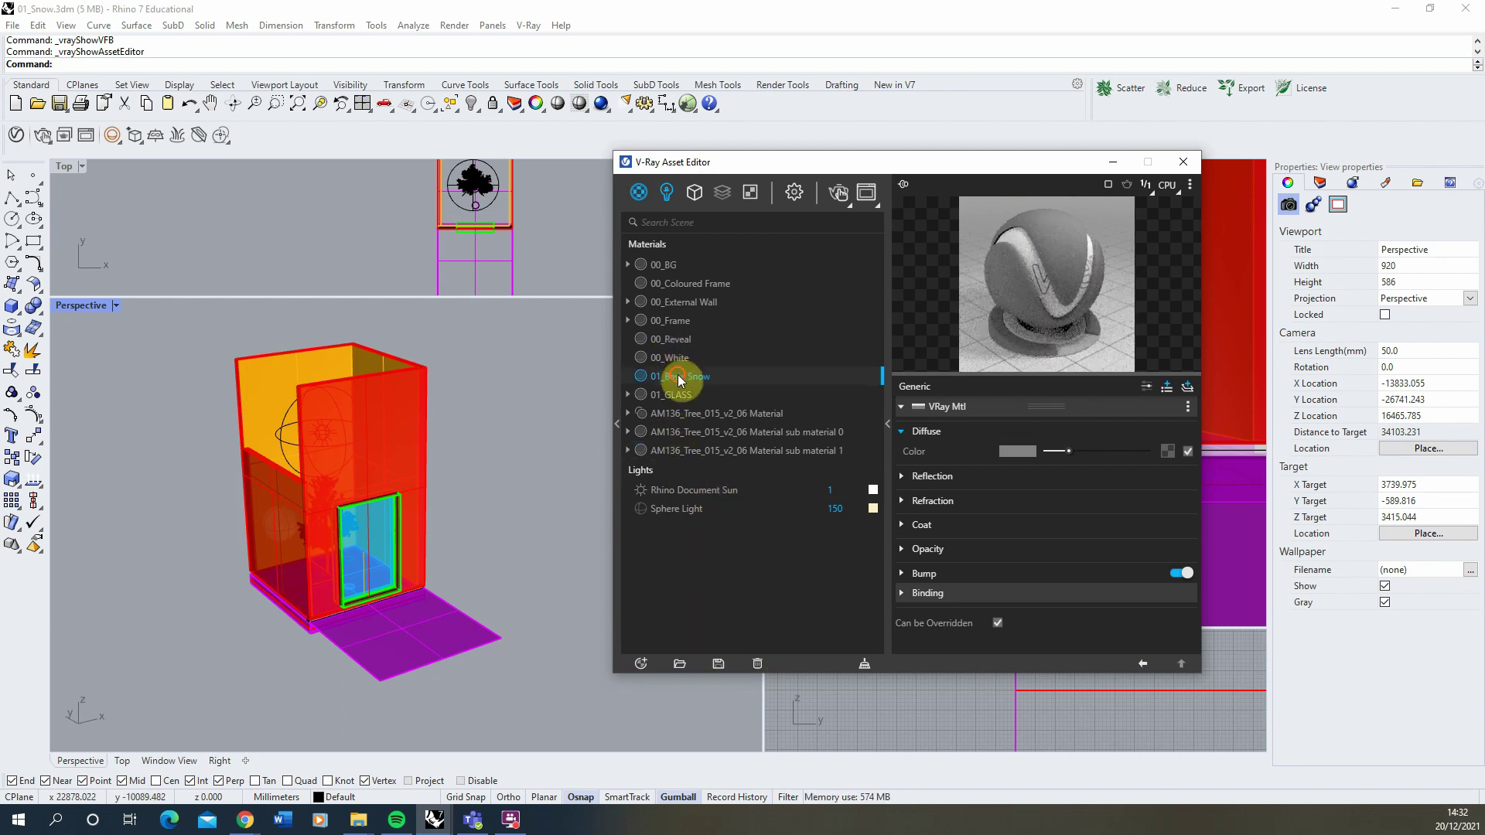
- Set the diffuse colour of 01_Basic Snow to white and add a Displacement attribute to the material
left_click_drag(1066, 451, 1148, 451)
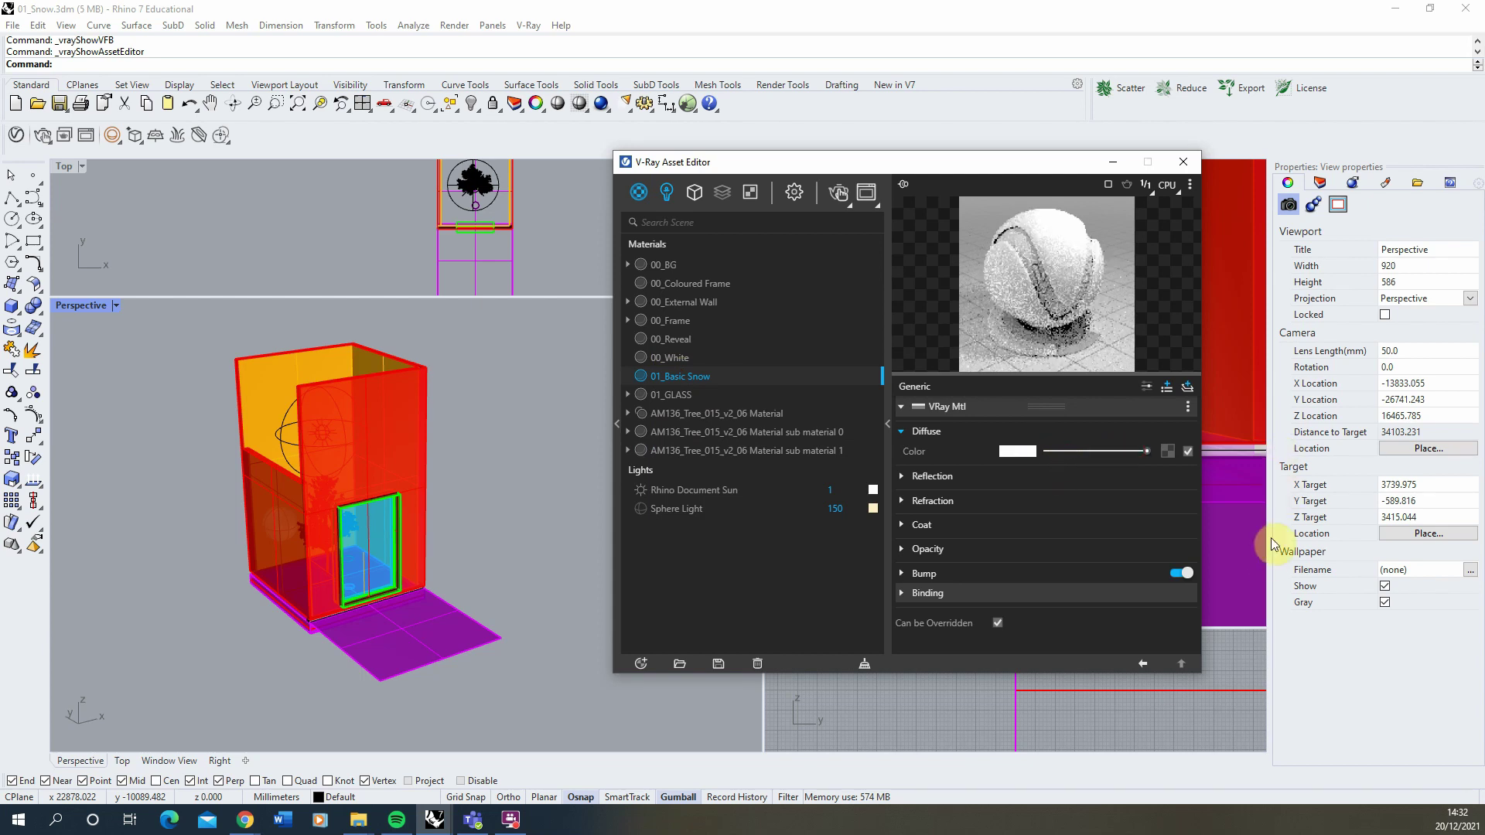
left_click(1167, 387)
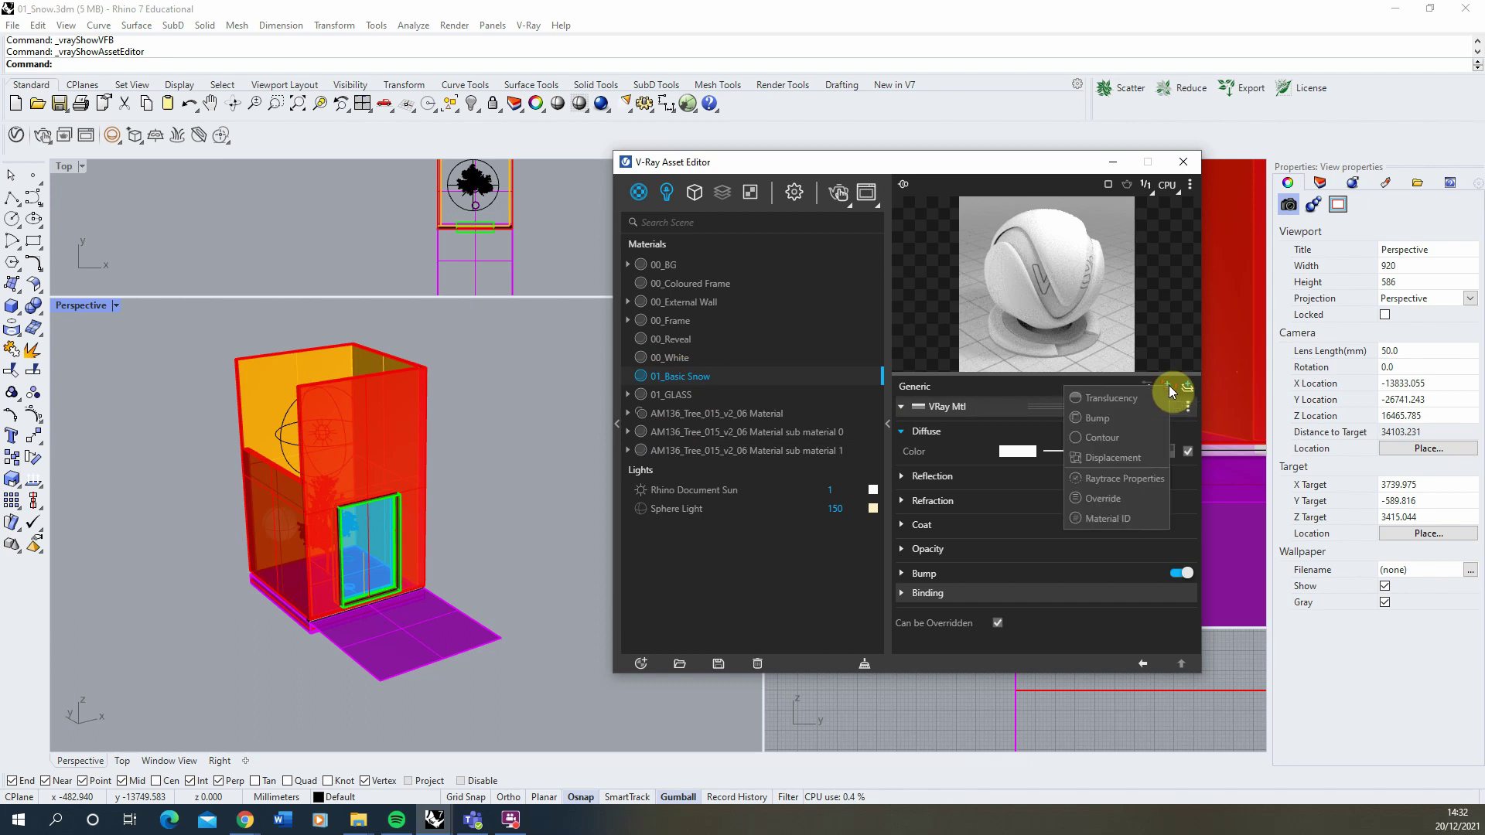
left_click(1117, 459)
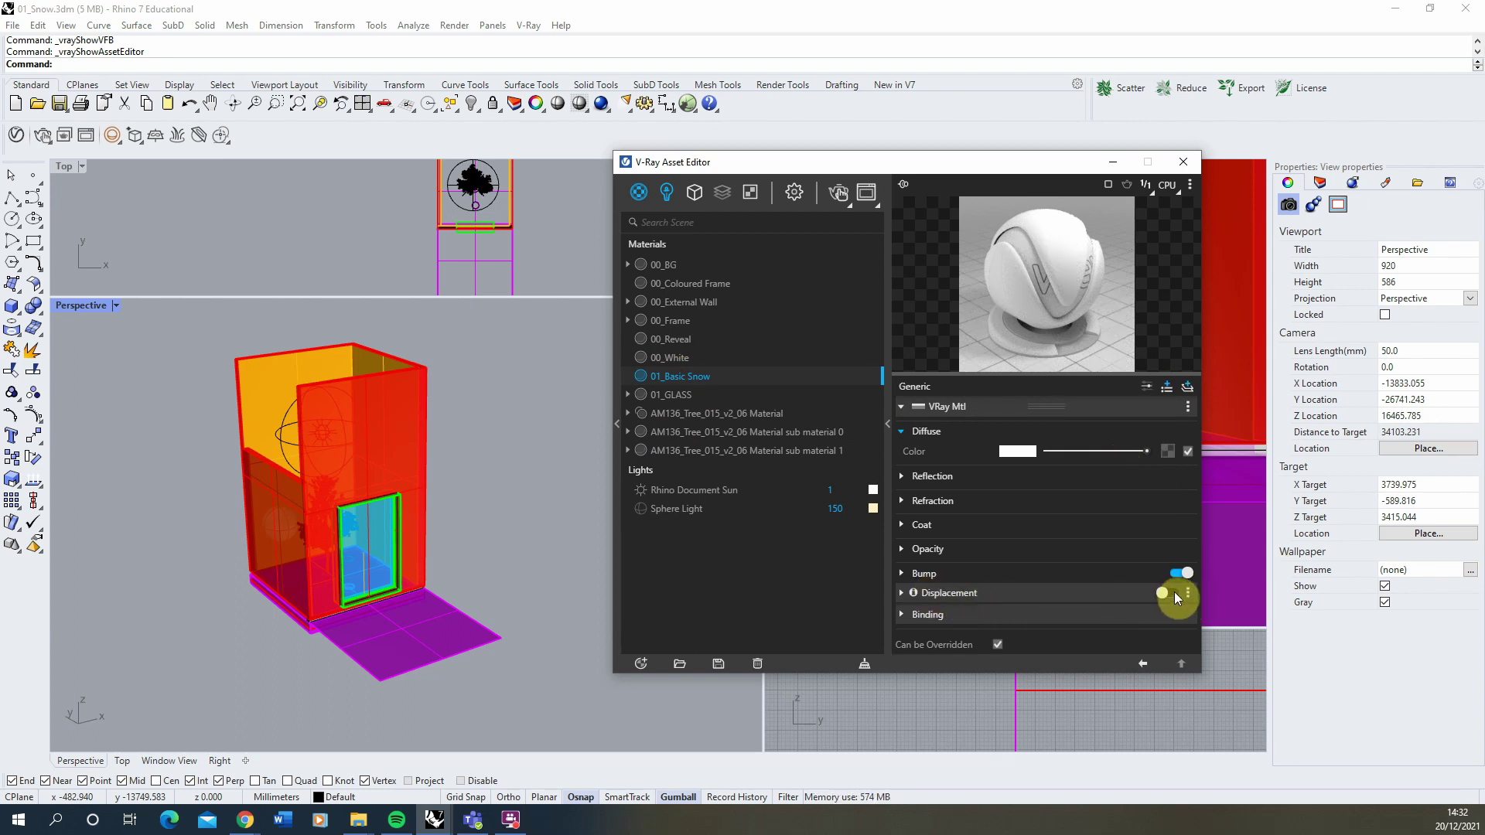
left_click(901, 594)
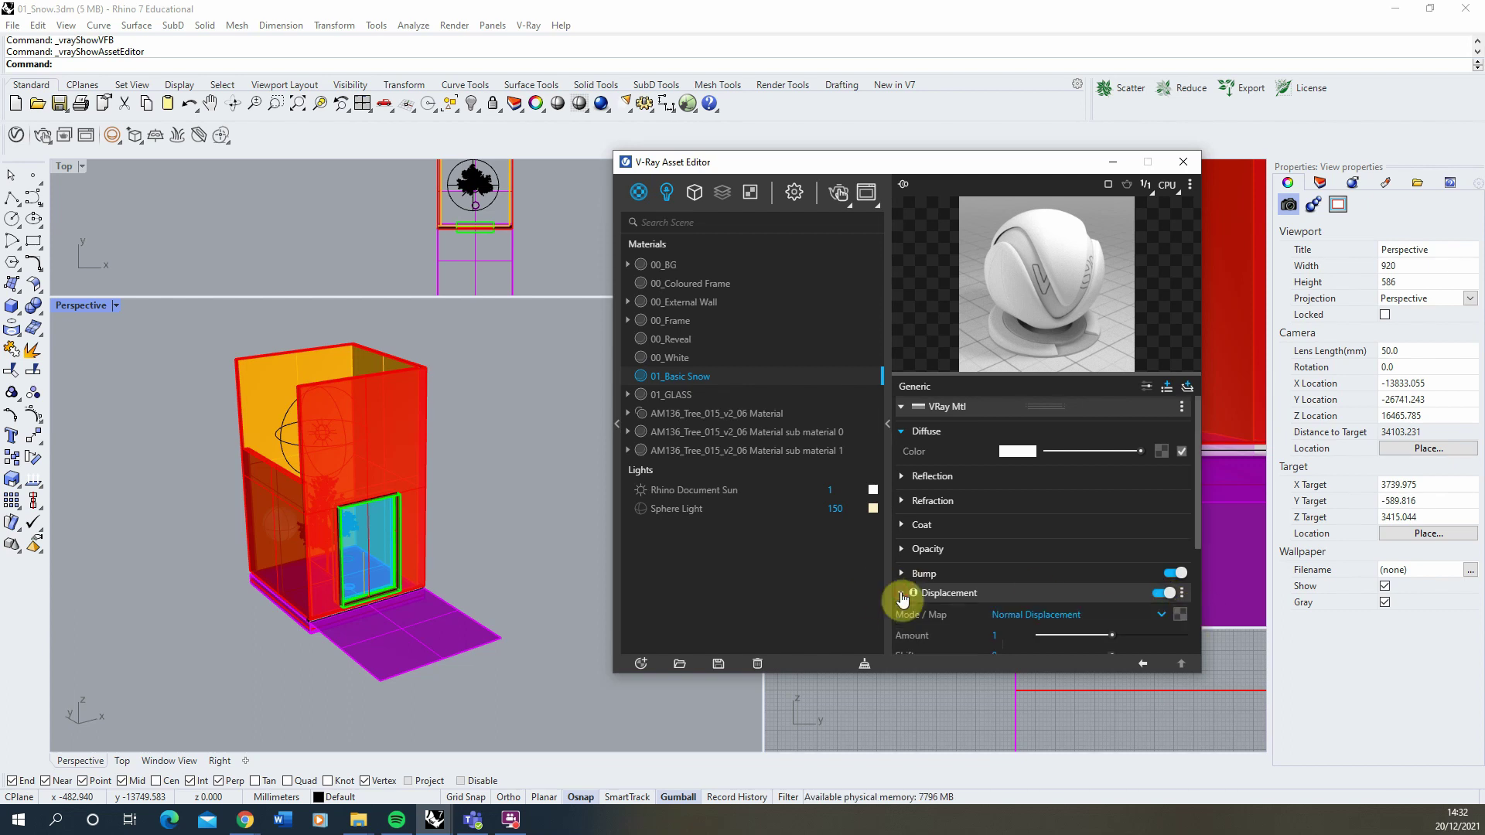
scroll(982, 561, "down", 1)
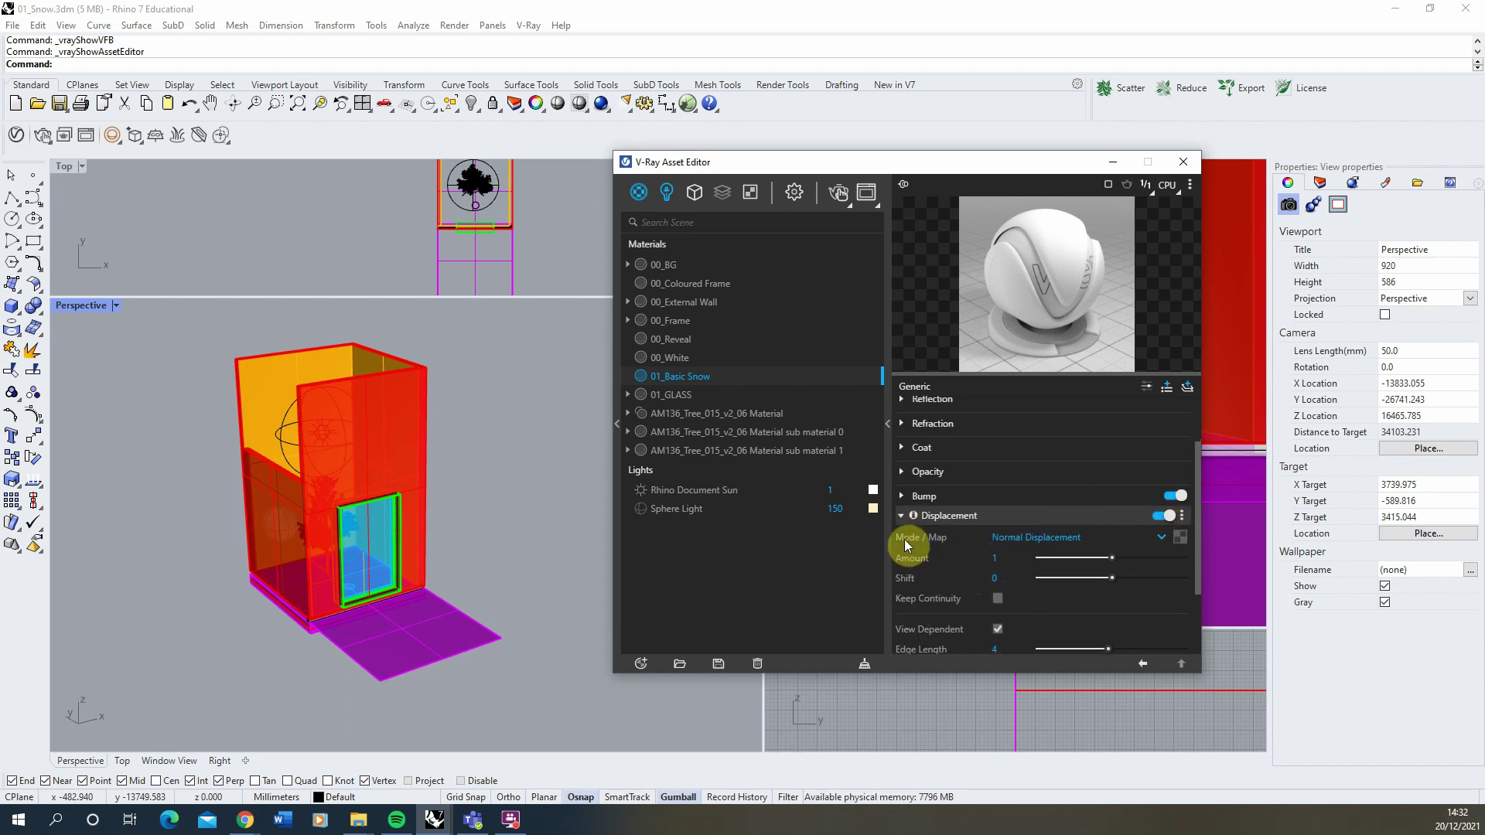
- Load the TexturesCom_Snow_Fresh_2.5x2.5_1K_height bitmap as the displacement map and return to the material's settings
left_click(1184, 535)
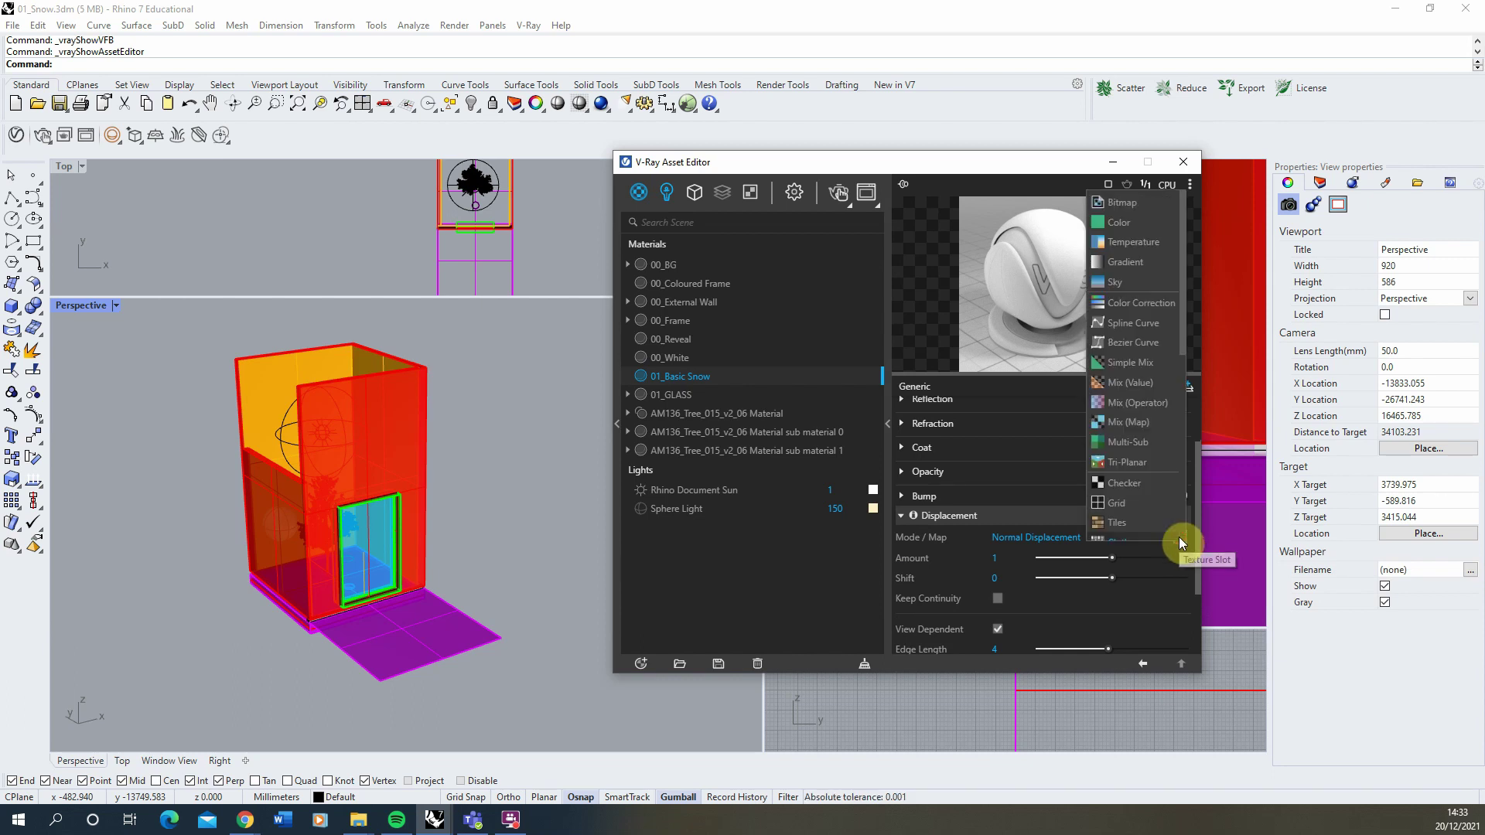
left_click(1125, 204)
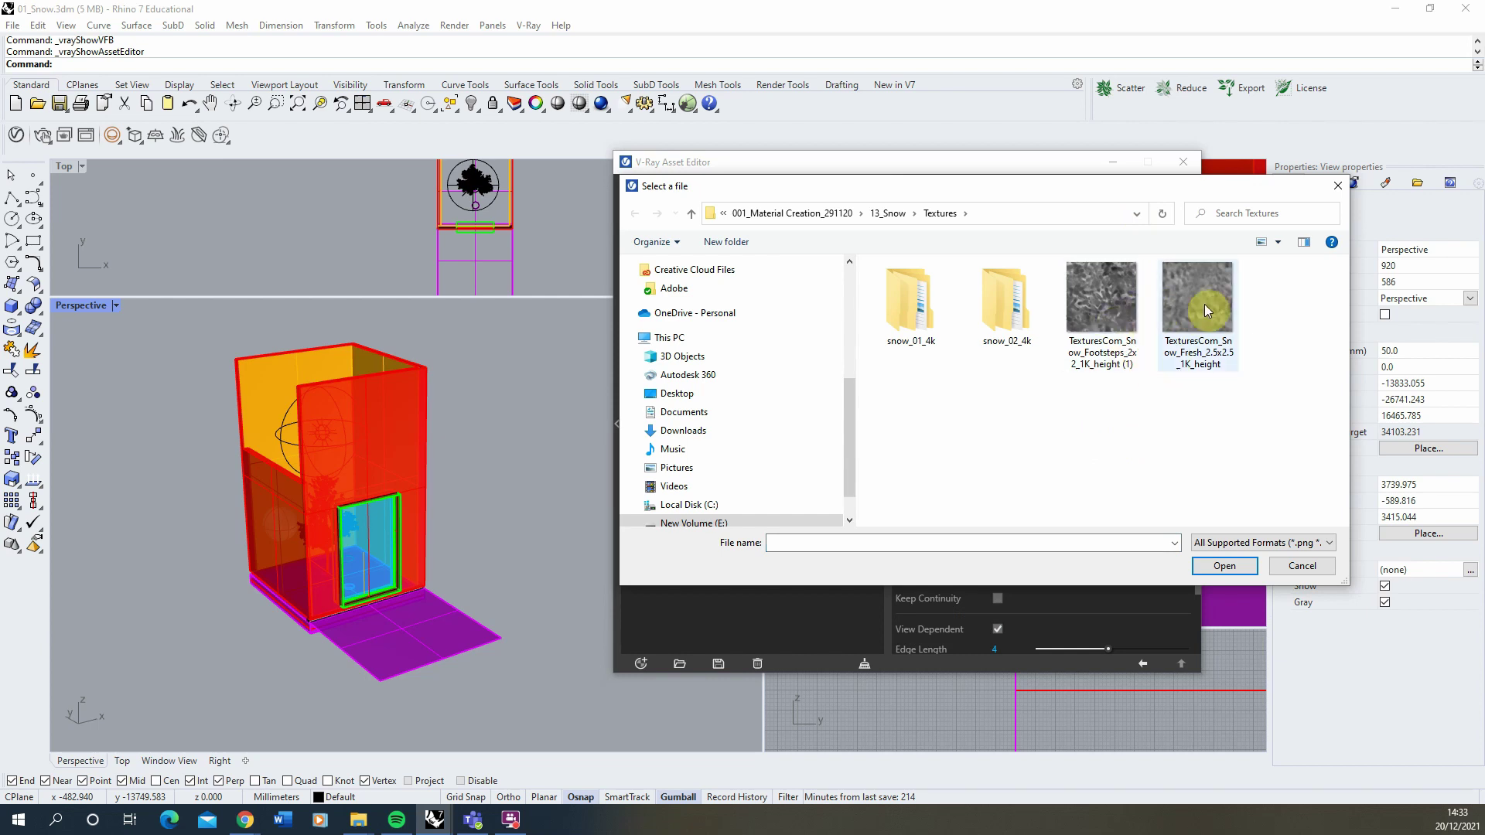
left_click(1218, 309)
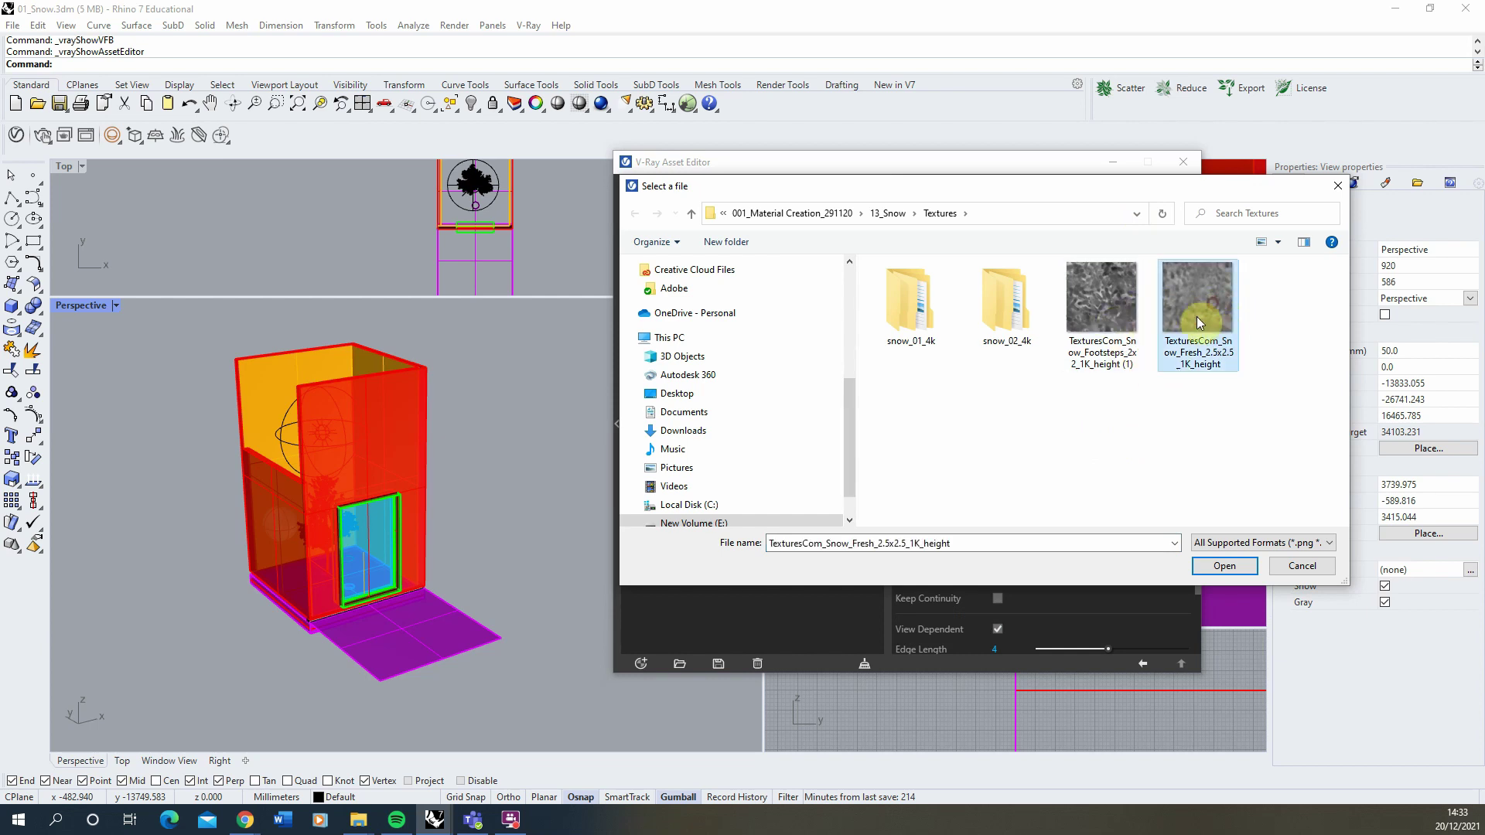
left_click(1230, 567)
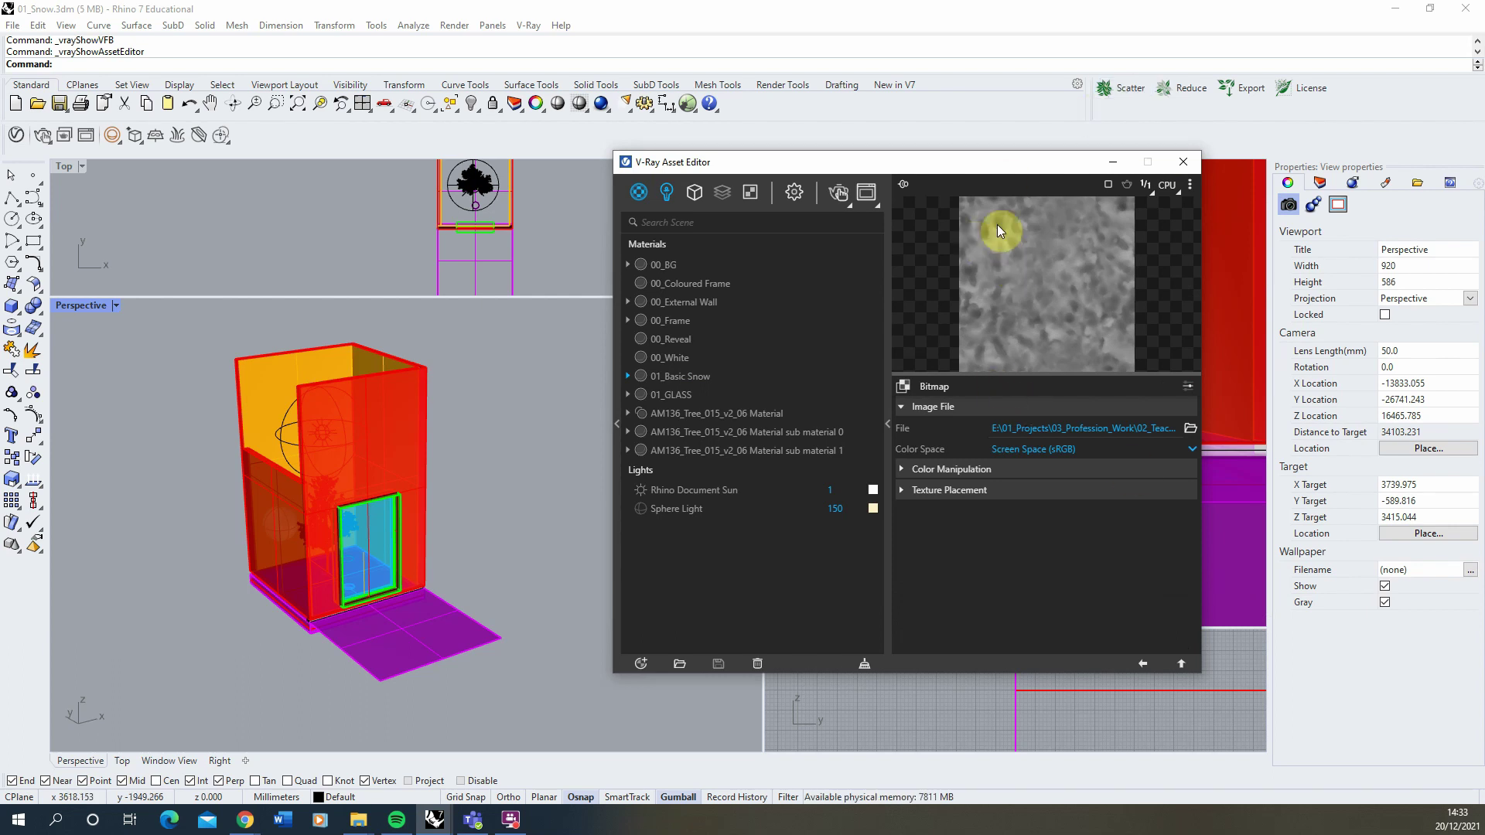
left_click_drag(977, 165, 889, 172)
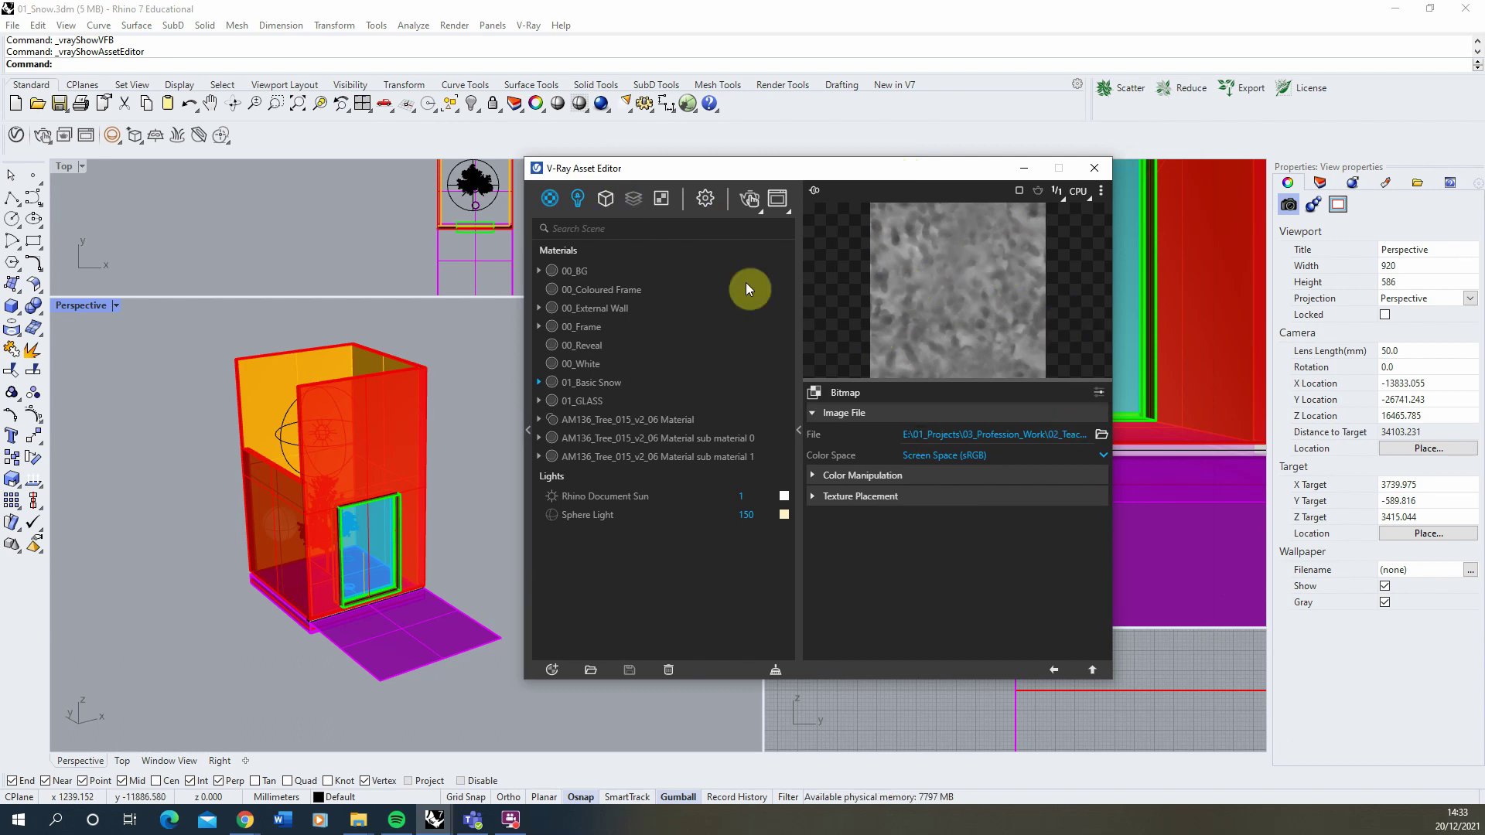
left_click(1052, 670)
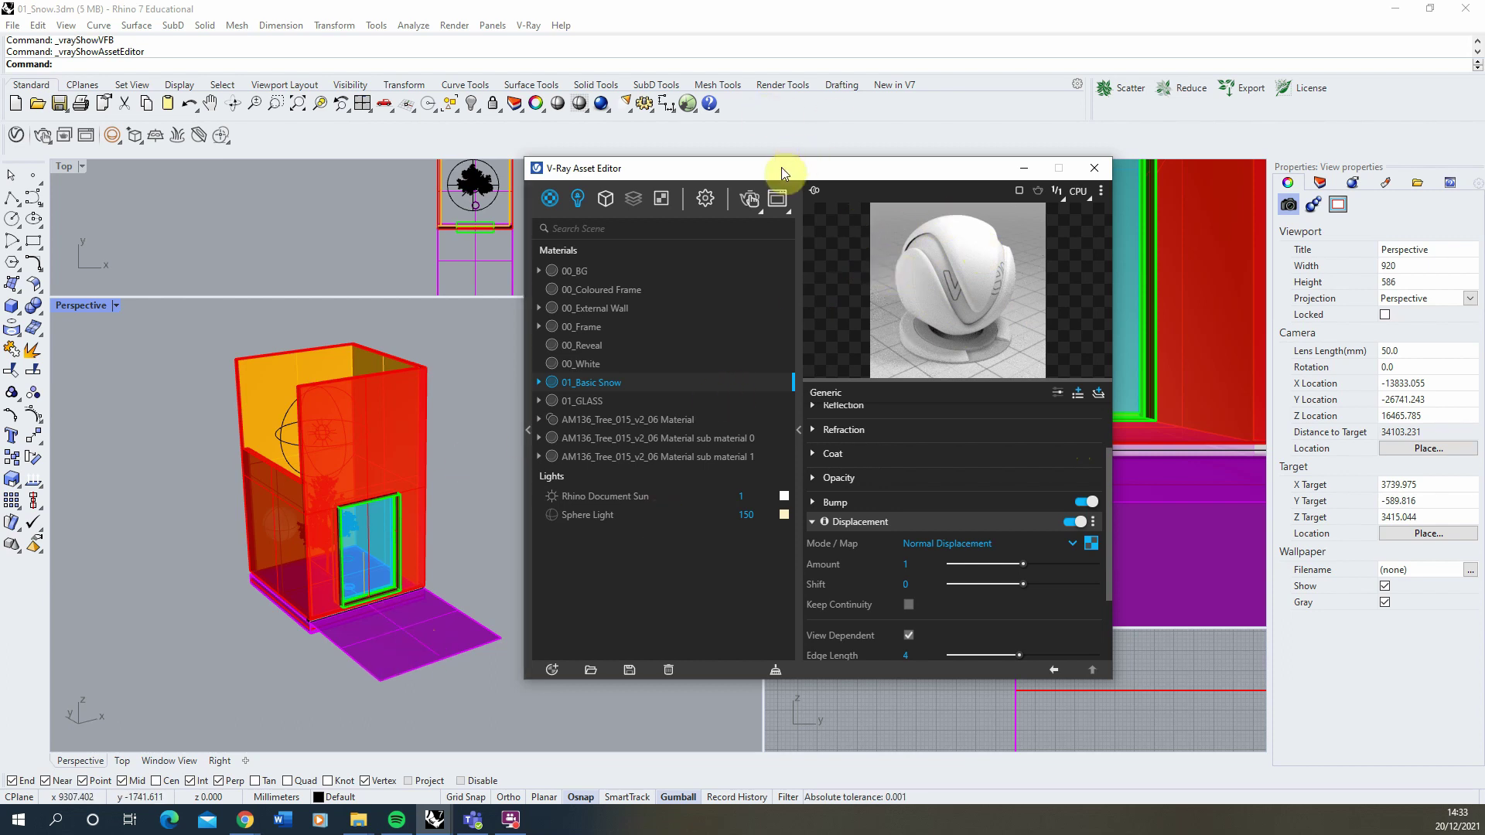
- Apply the 01_Basic Snow material to the purple floor surface in front of the building
left_click_drag(782, 168, 943, 153)
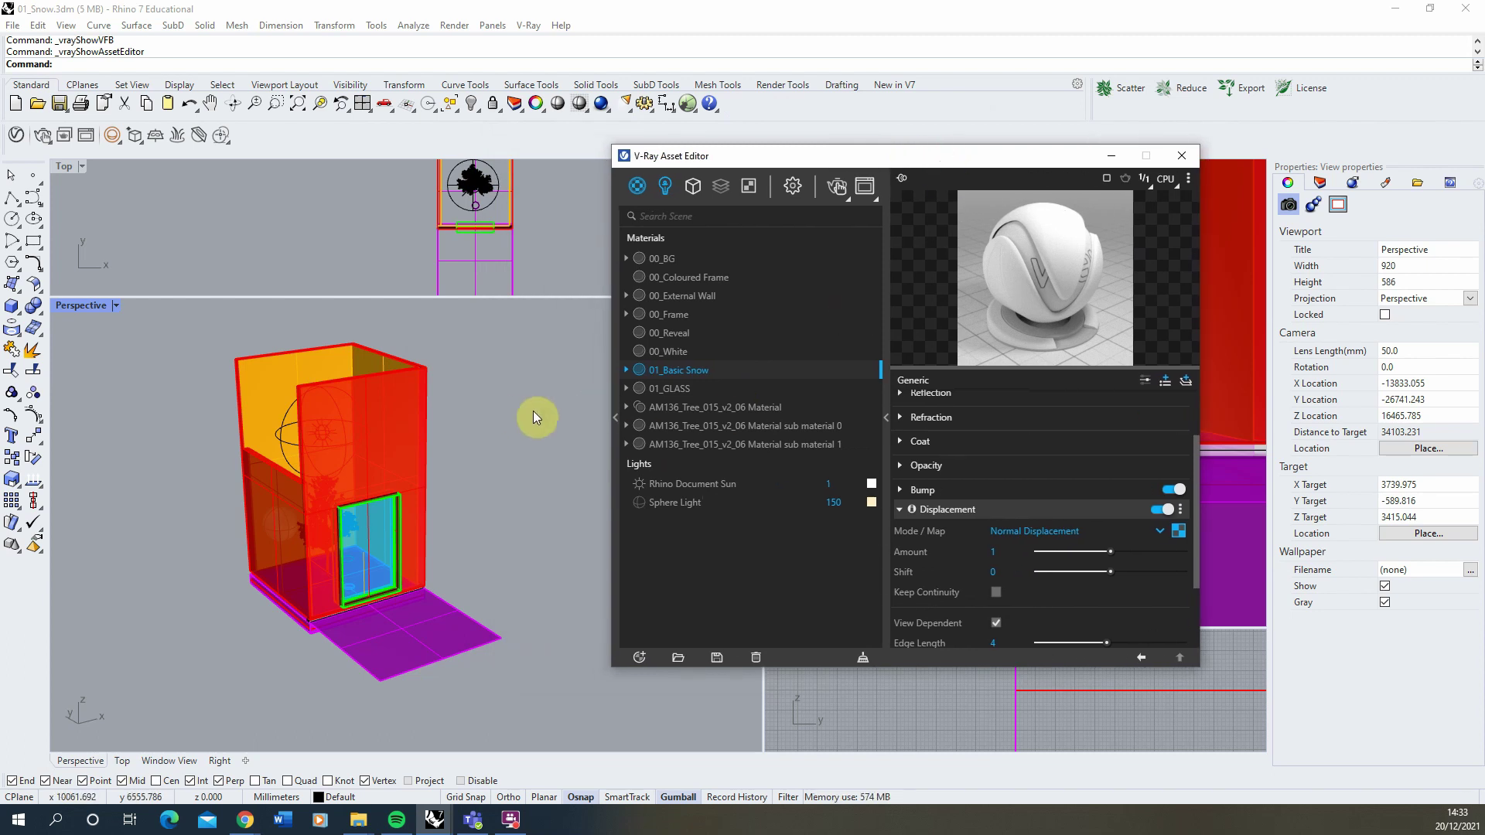
left_click(353, 646)
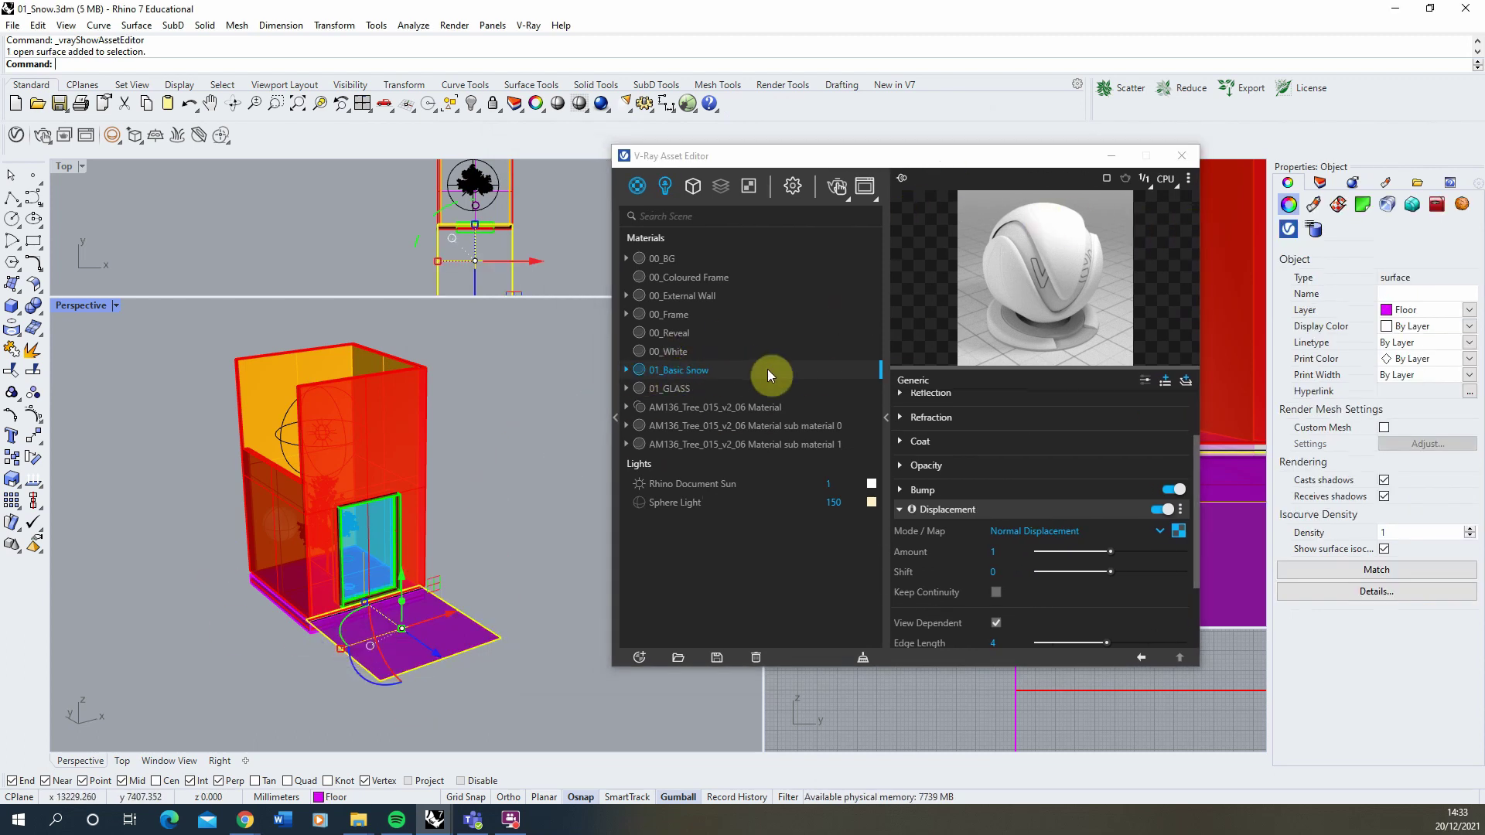
right_click(688, 371)
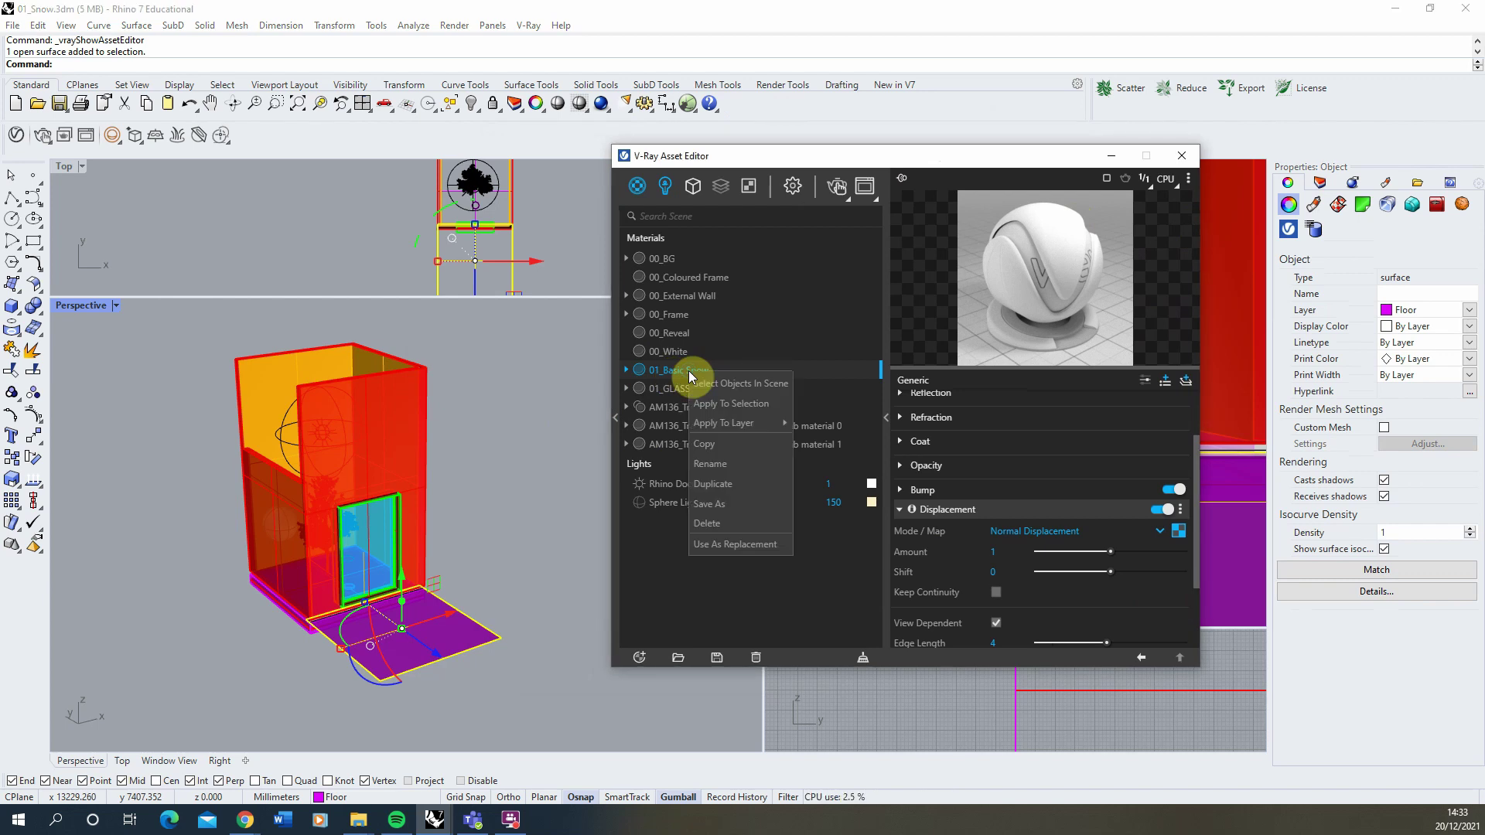
left_click(728, 403)
- Start an interactive render of the Window View and arrange the Frame Buffer beside the Asset Editor
left_click_drag(795, 159, 321, 165)
left_click(805, 166)
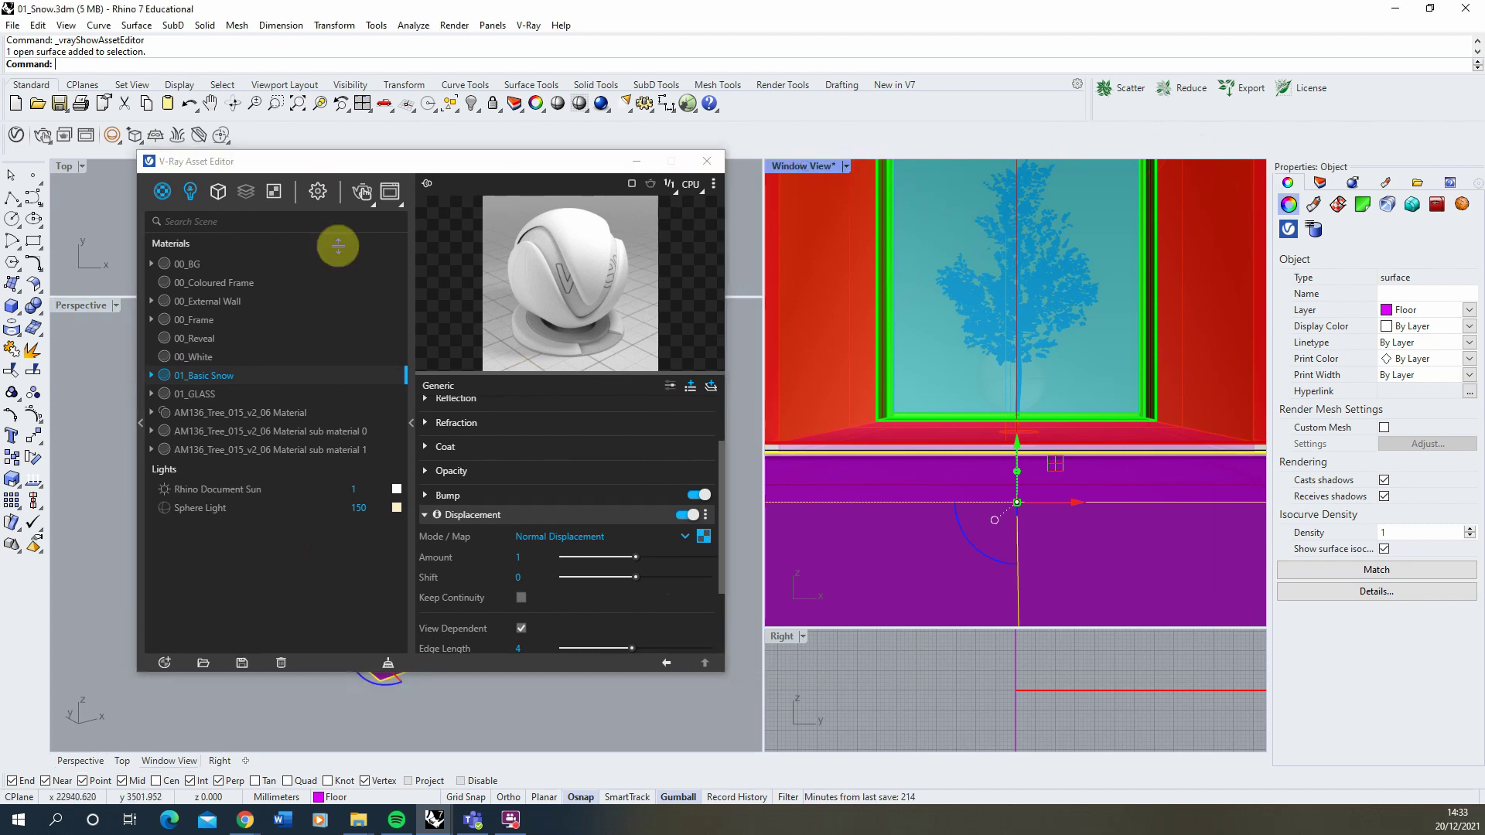
left_click(42, 137)
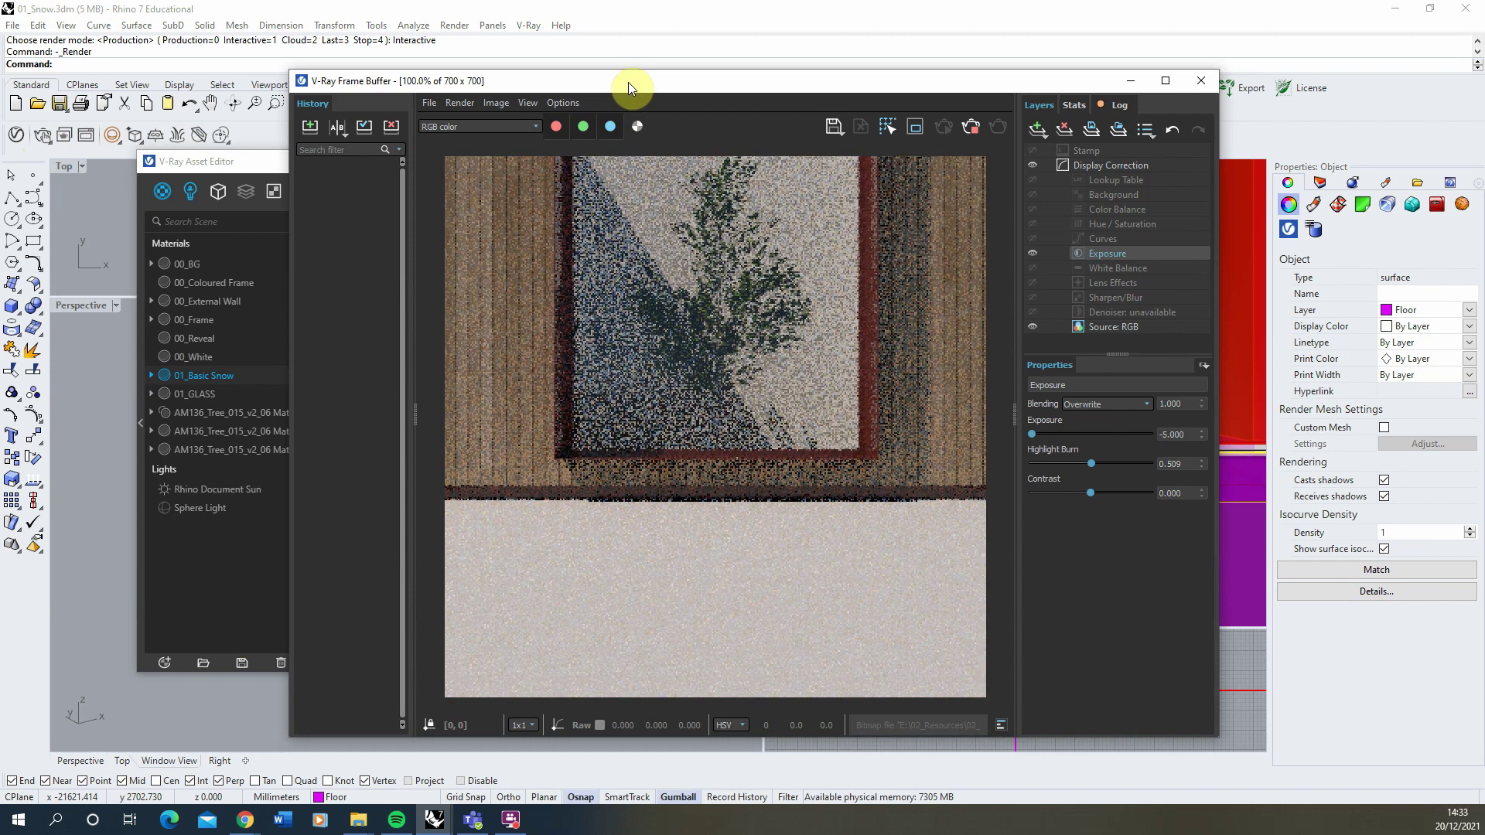
left_click_drag(632, 84, 811, 88)
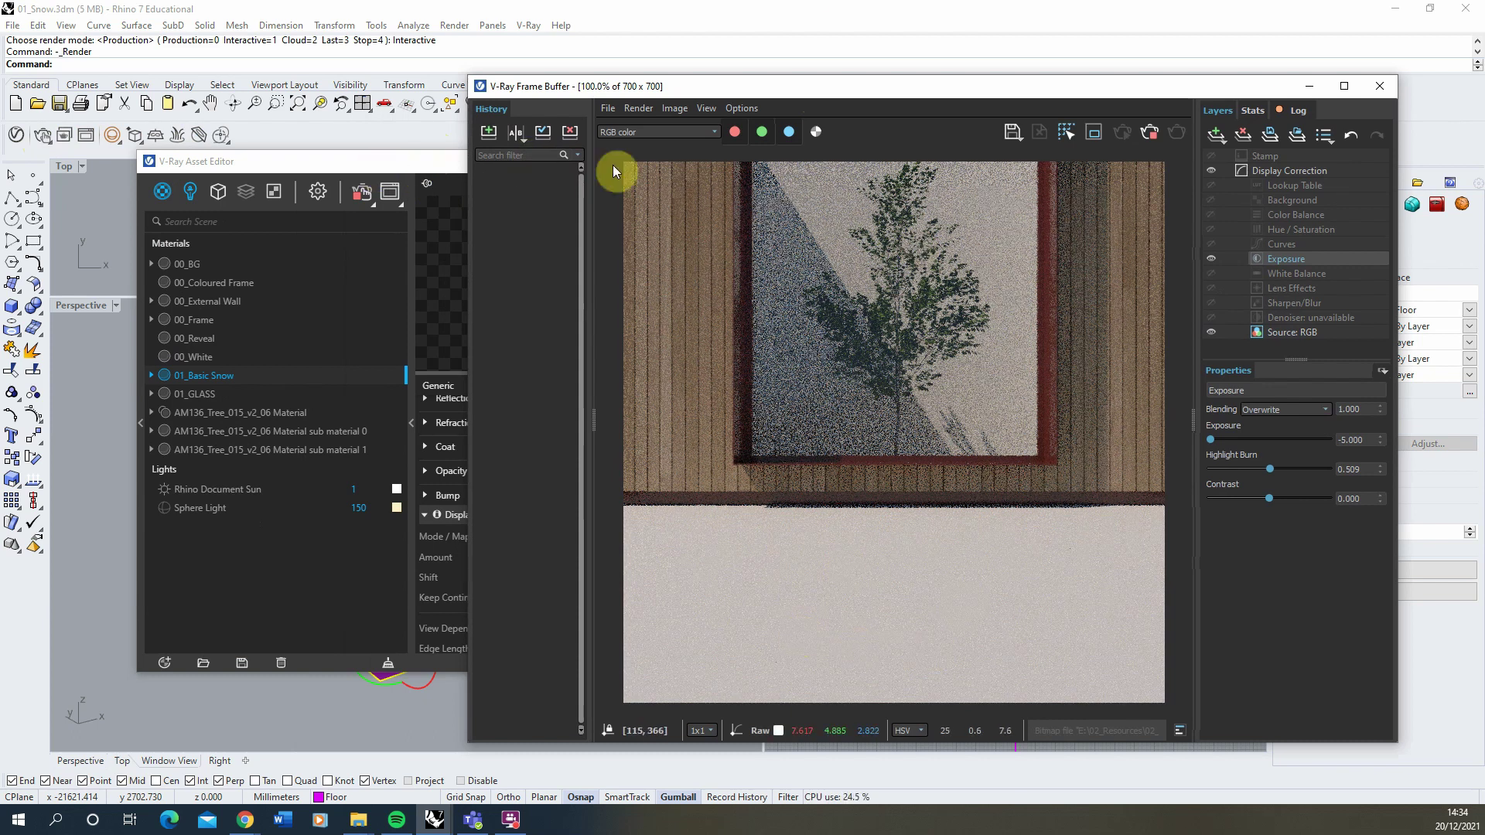
left_click_drag(819, 86, 939, 71)
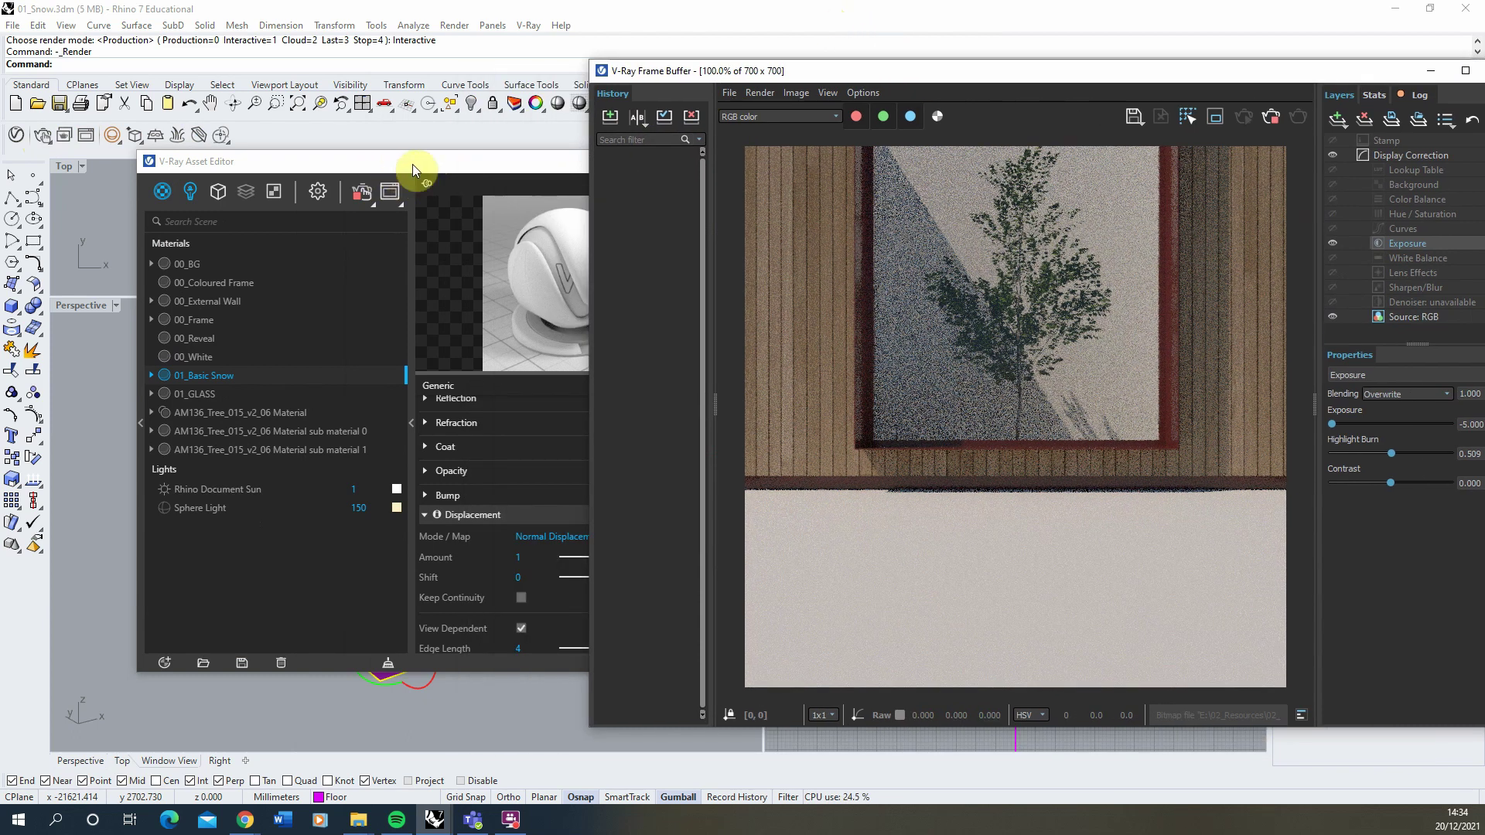
left_click_drag(411, 164, 339, 144)
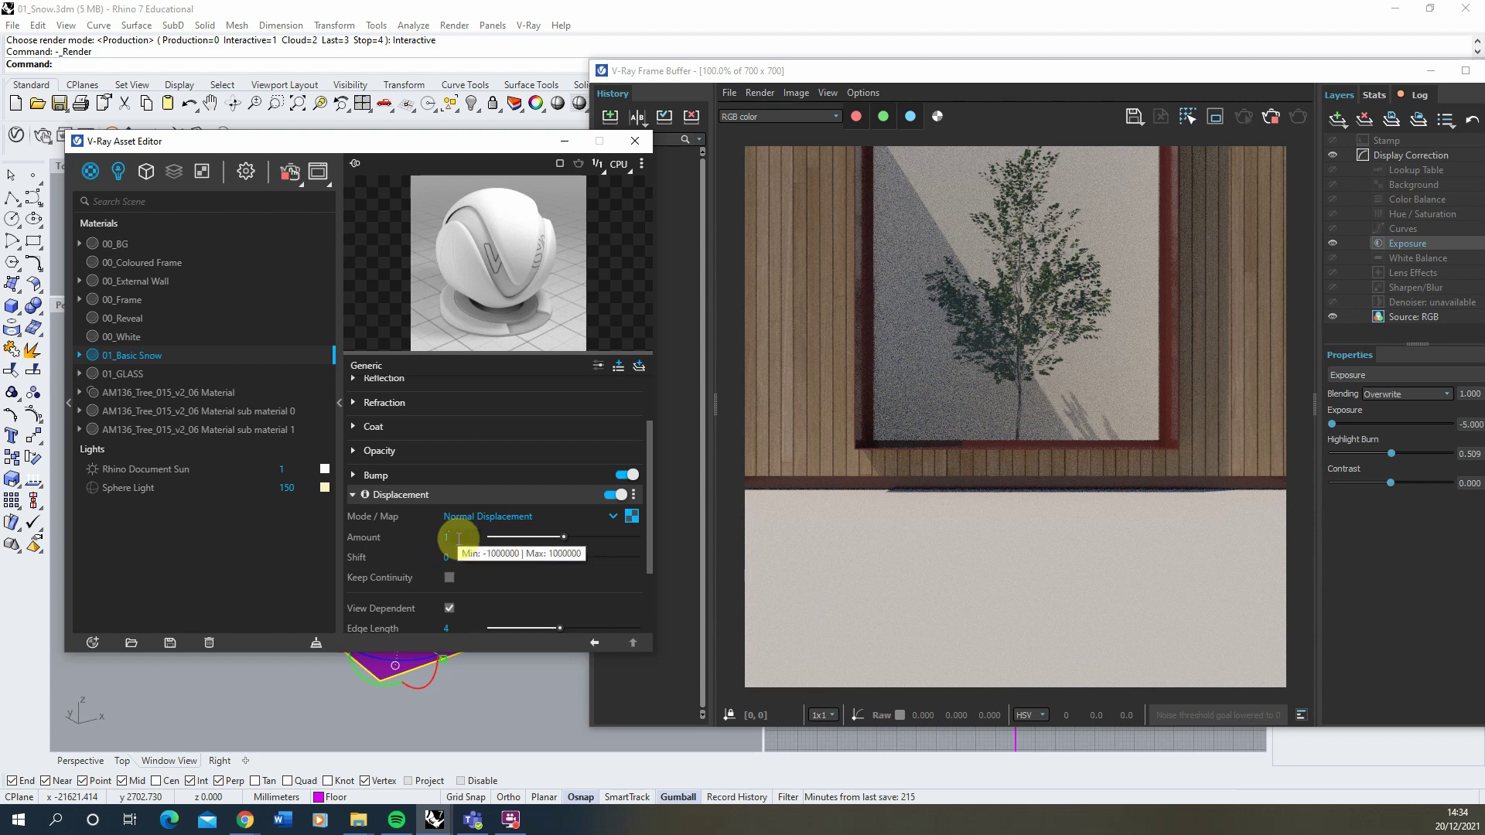
- Set the displacement amount of the 01_Basic Snow material to 100
type("00")
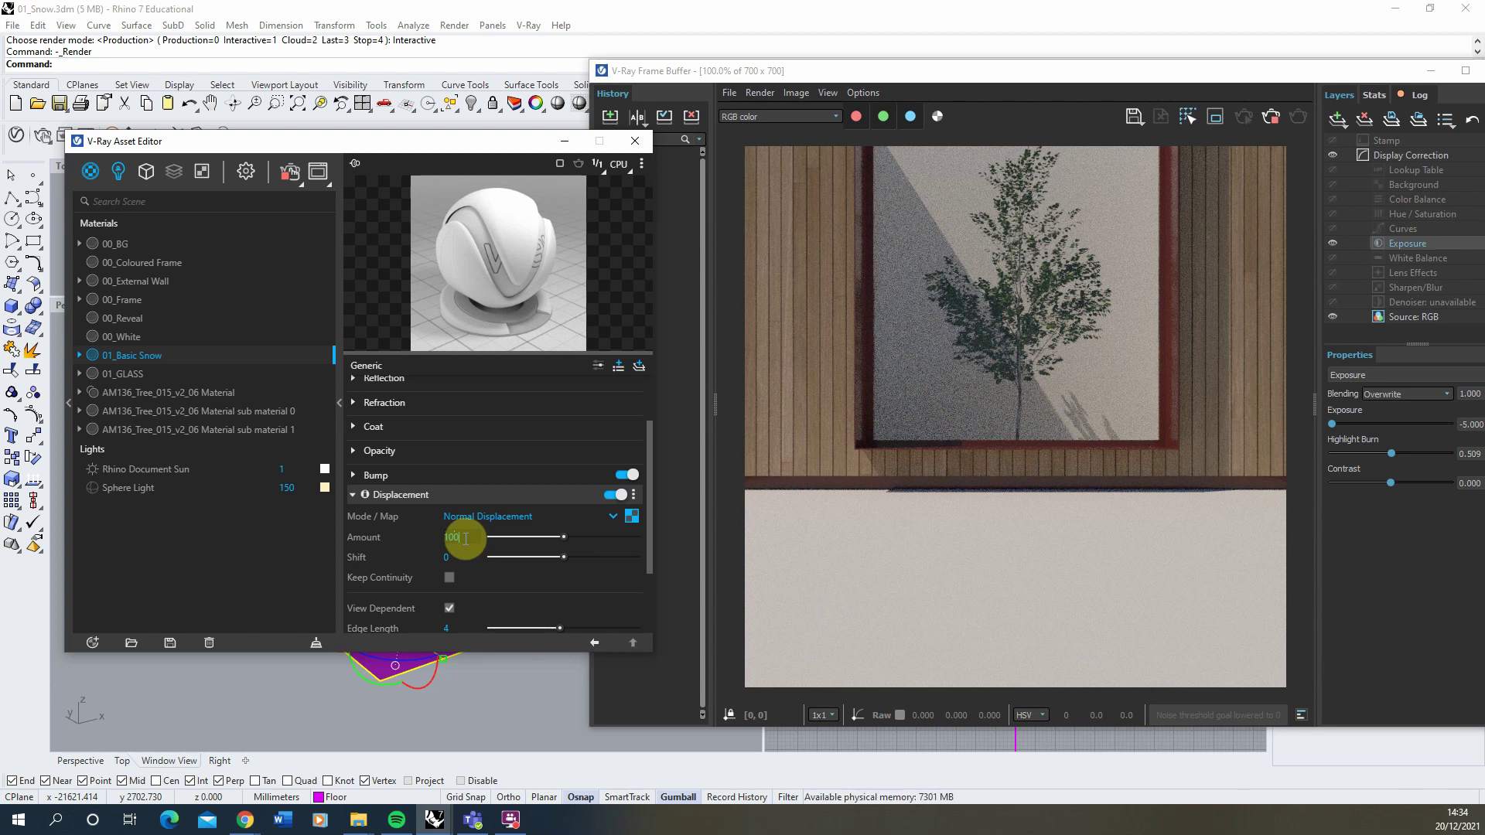
key("Return")
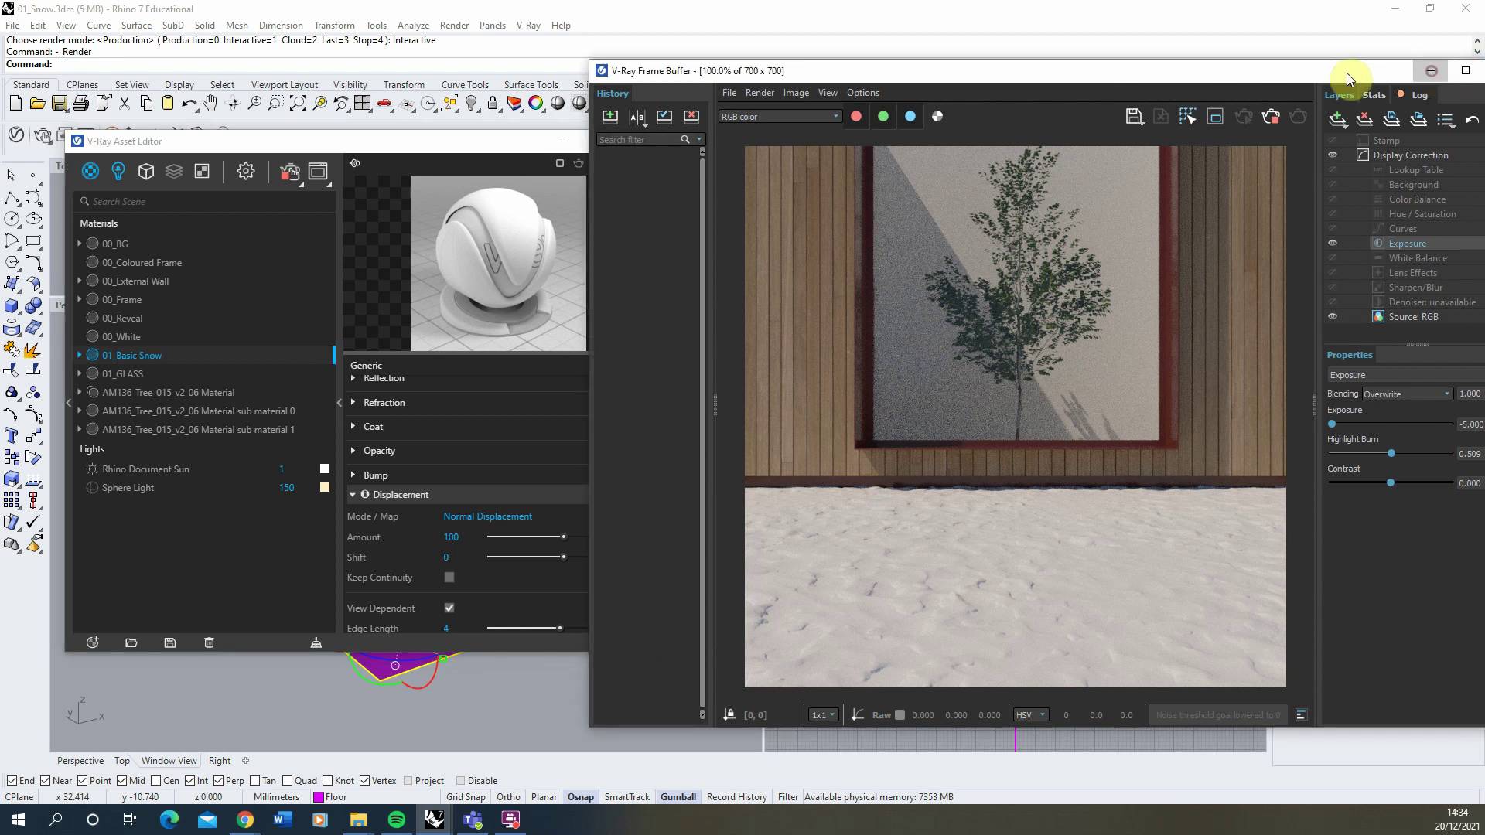
- Check the texture mapping properties of the selected floor surface, such as its box mapping type and size, and return to the Asset Editor
left_click(1433, 73)
left_click(566, 141)
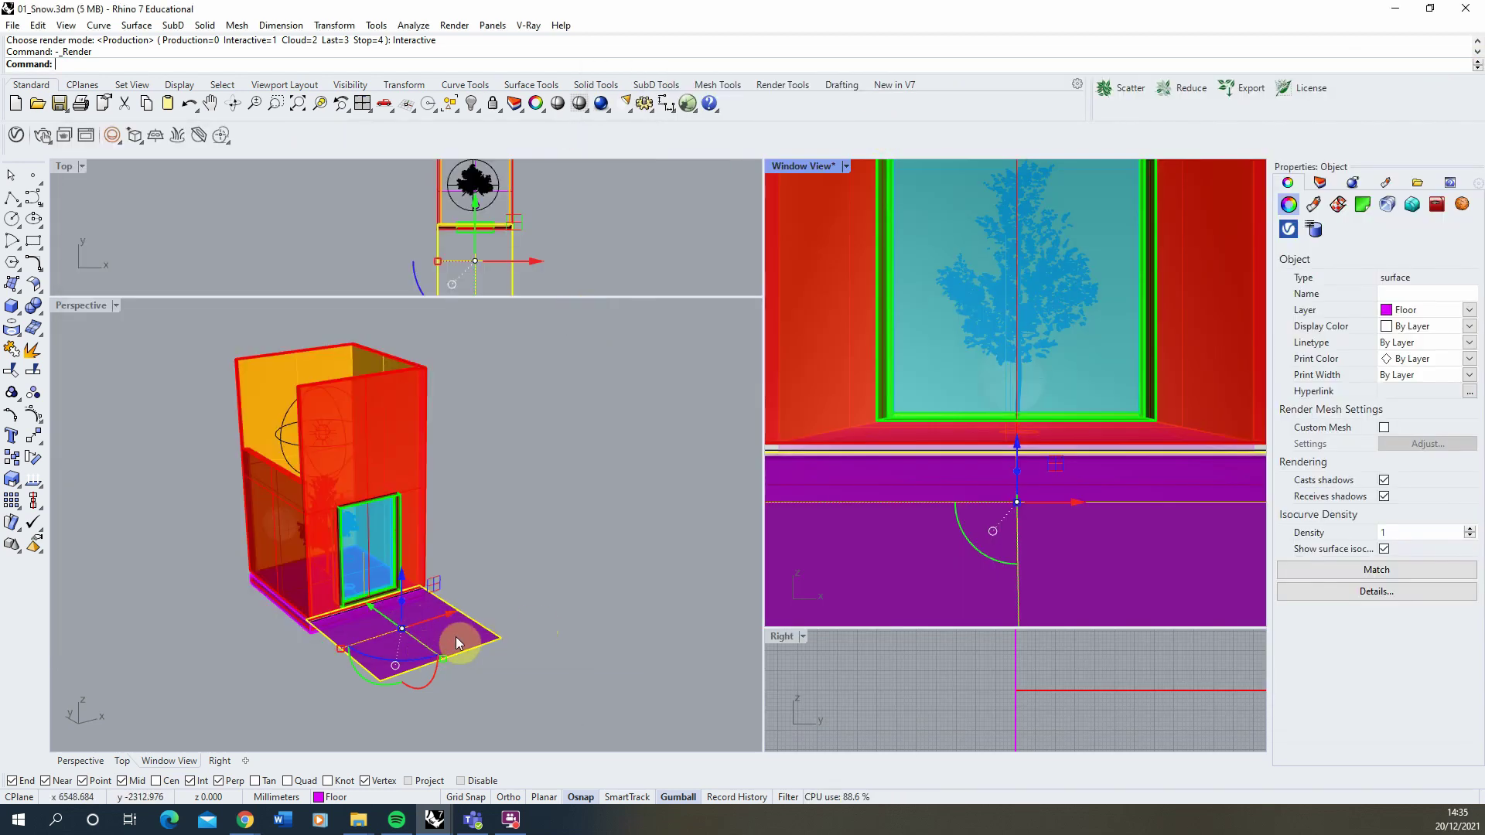
left_click(1339, 206)
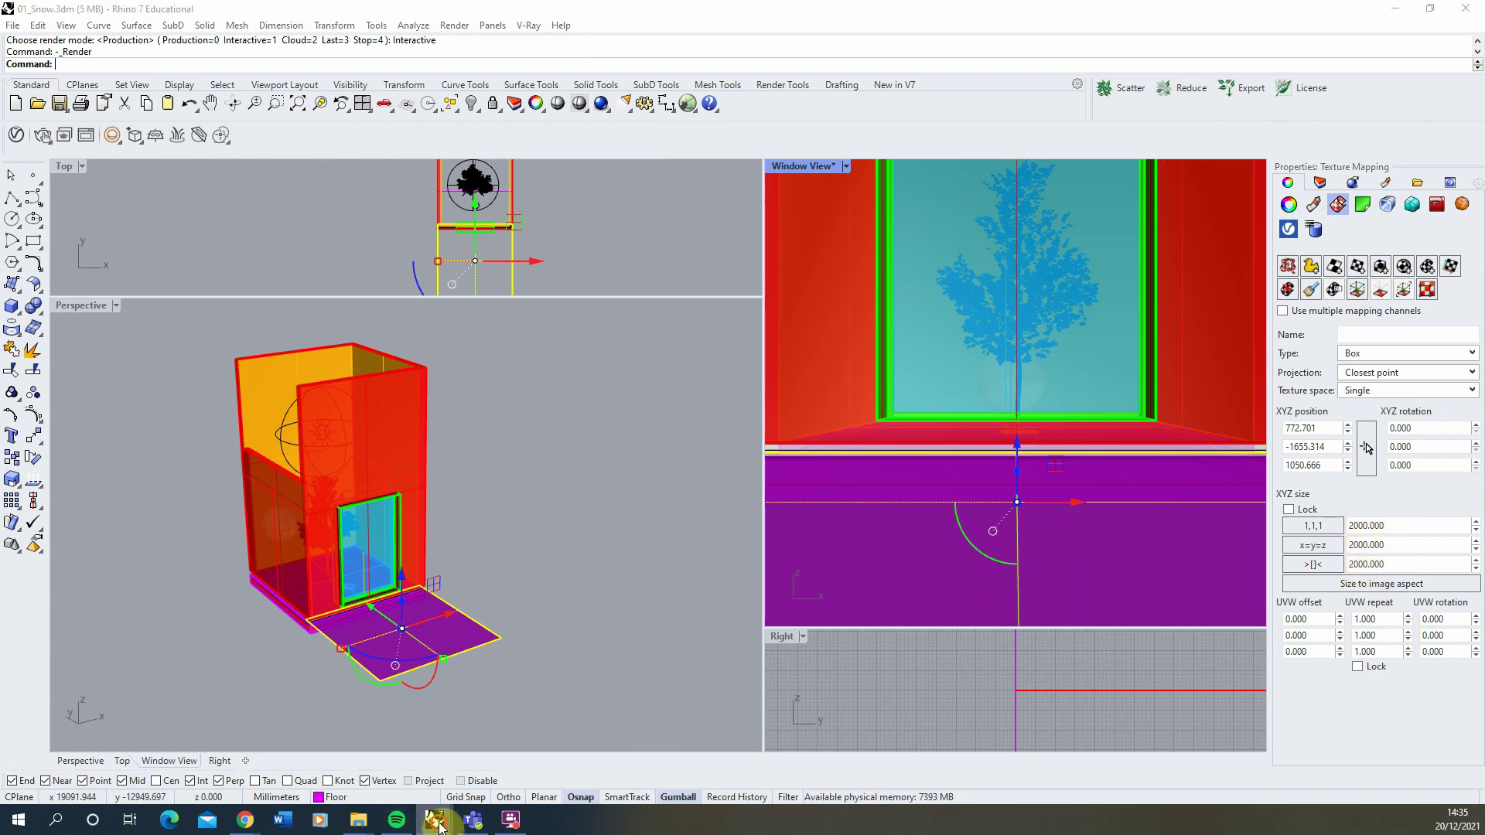
mouse_move(435, 821)
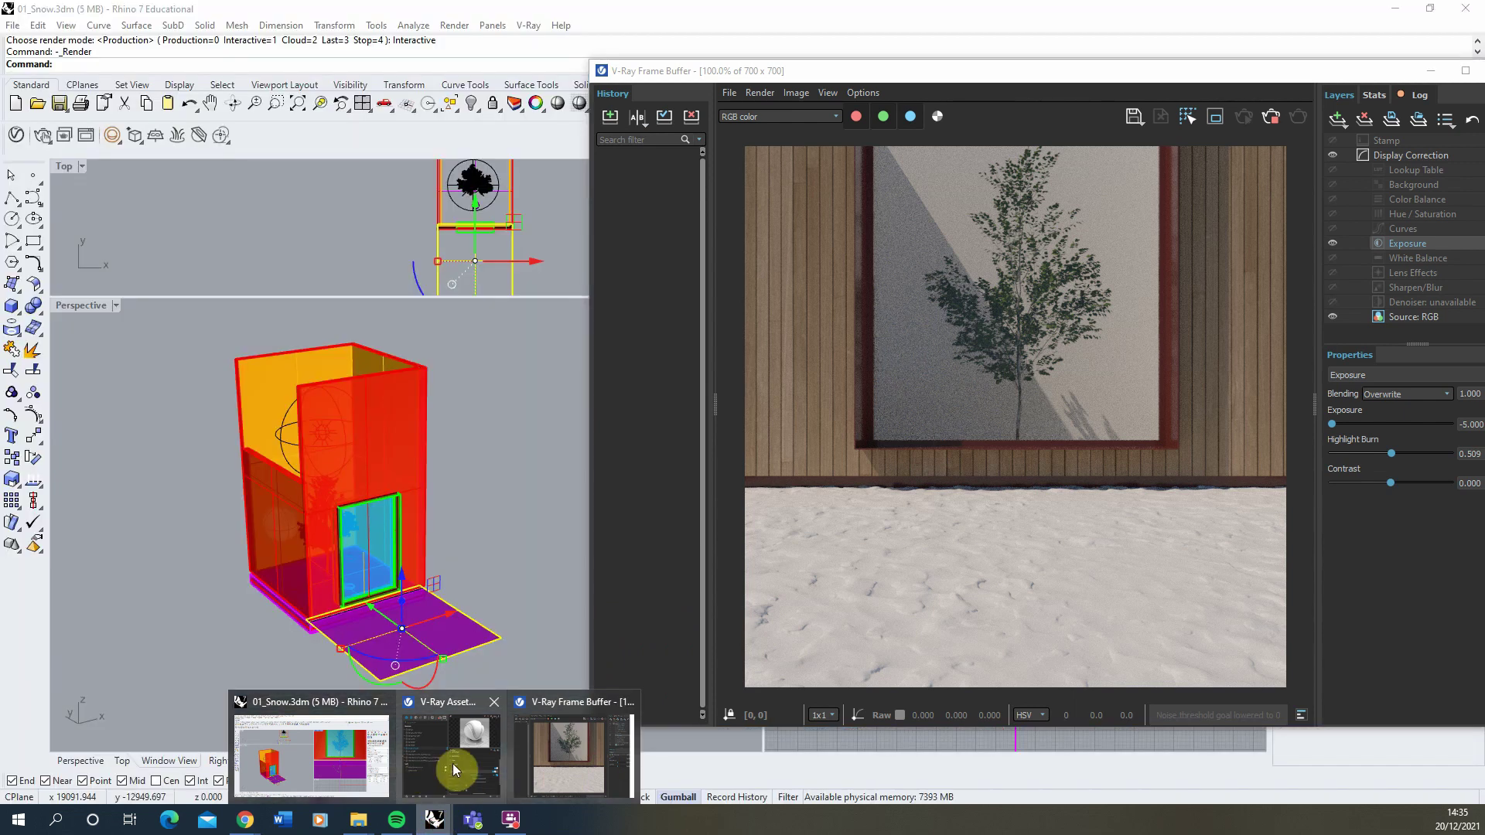
left_click(423, 765)
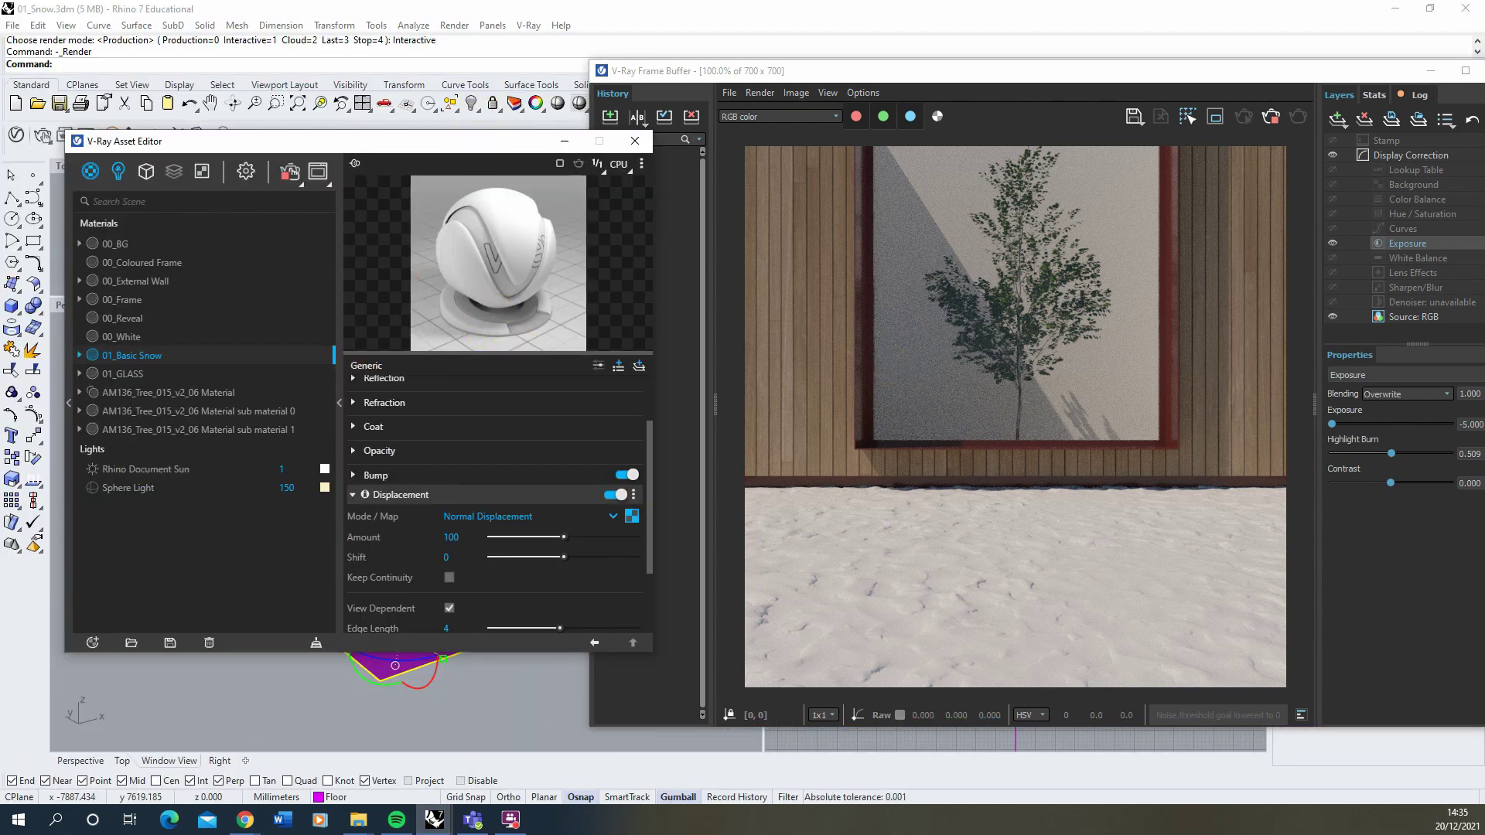
- Switch to the browser and view the Snow Footsteps scan on textures.com as an alternative snow texture, and return to Rhino
key("alt+Tab")
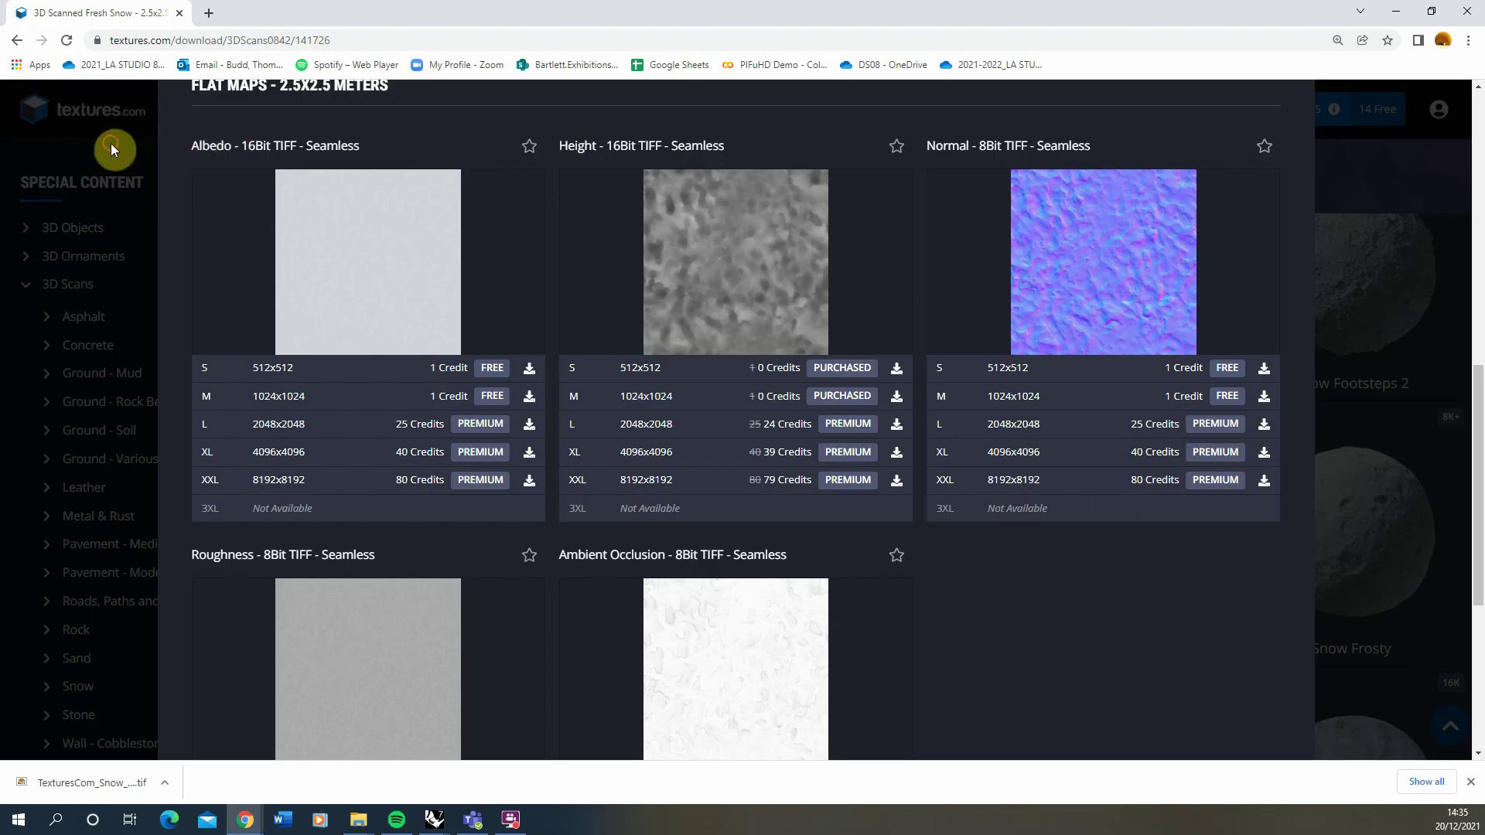
key("alt+Left")
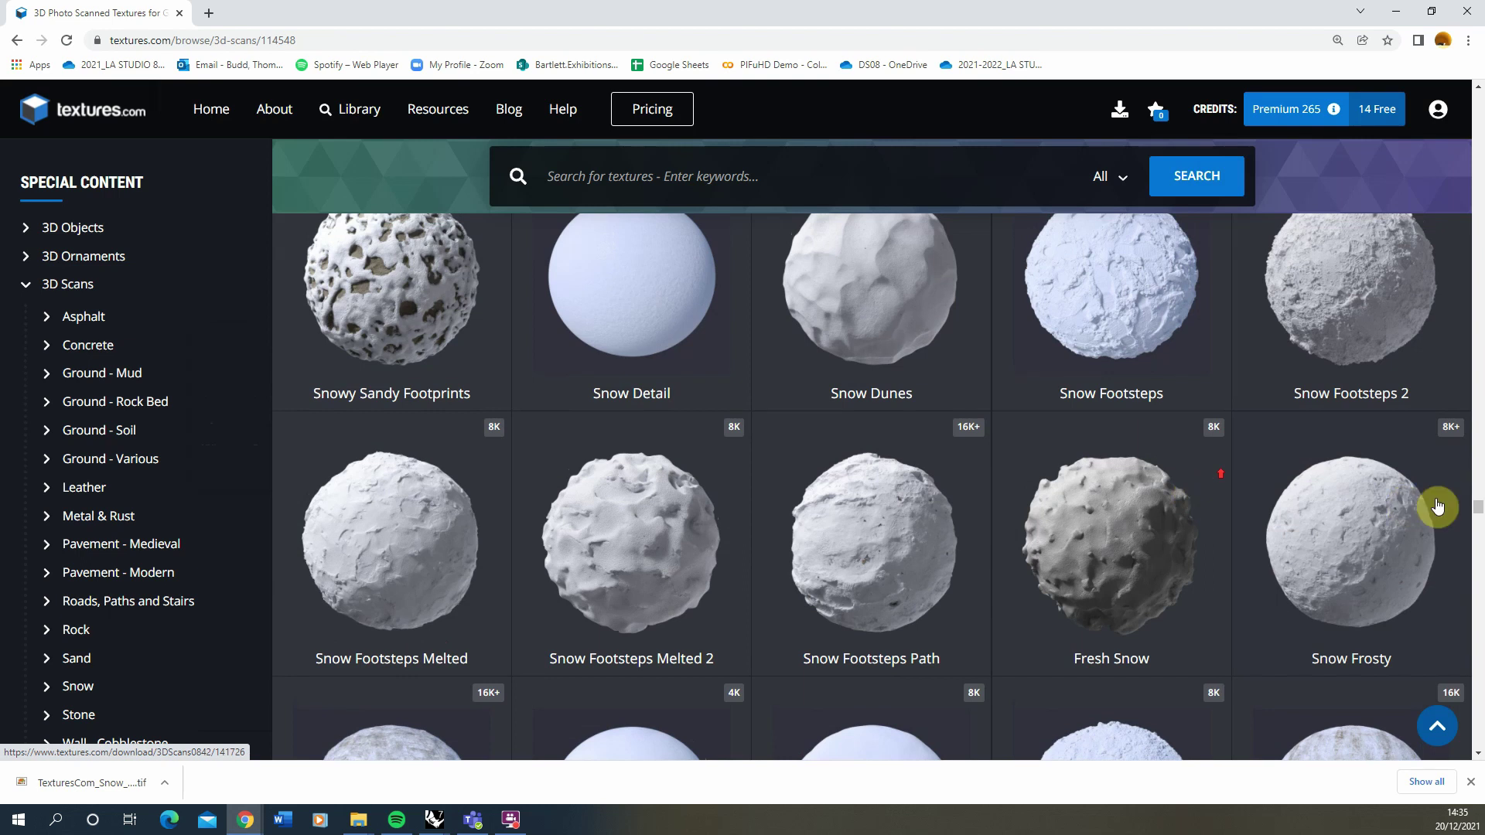
scroll(1408, 503, "up", 3)
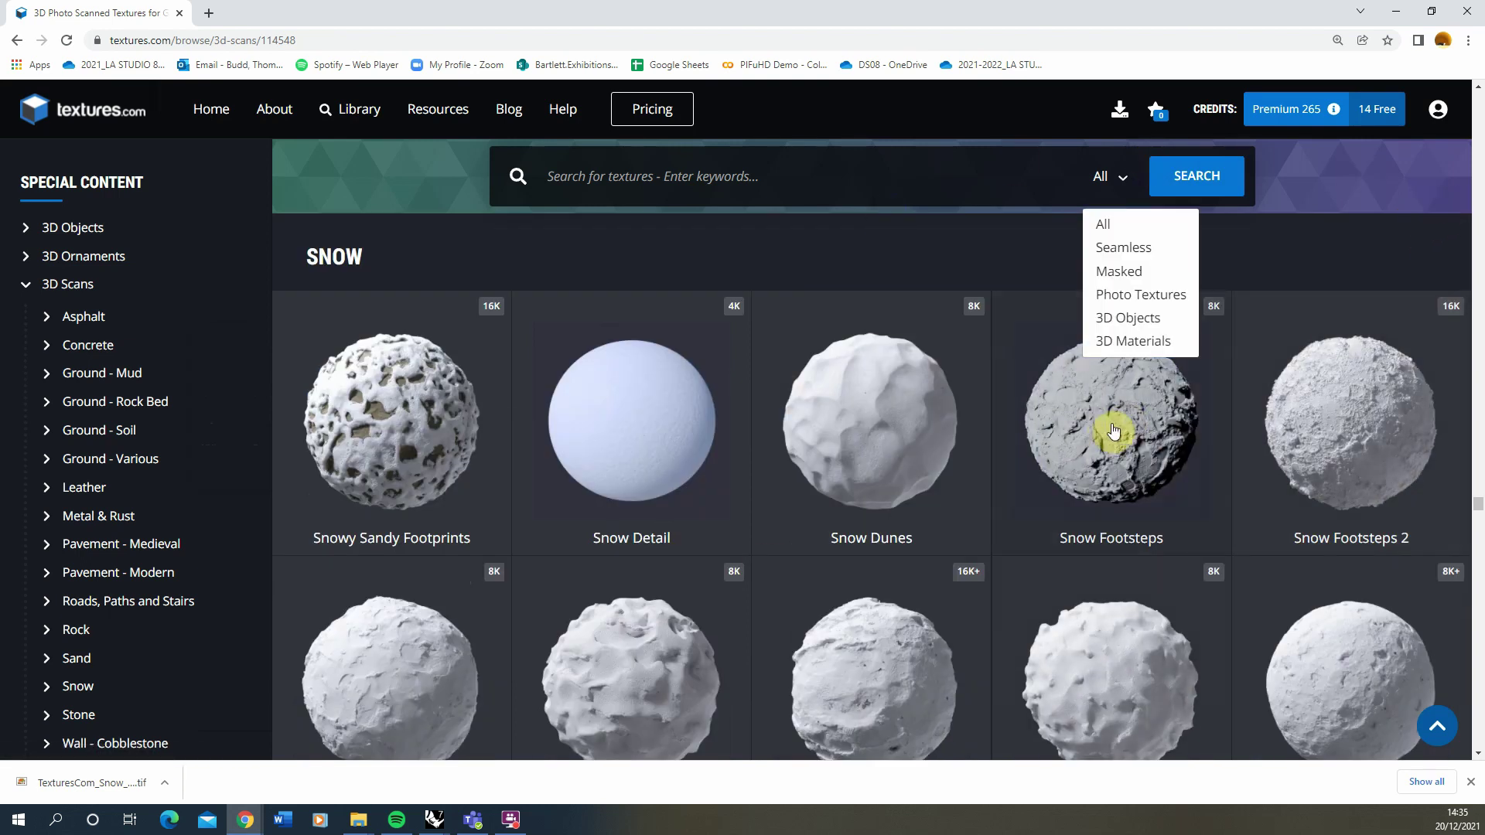
left_click(1106, 426)
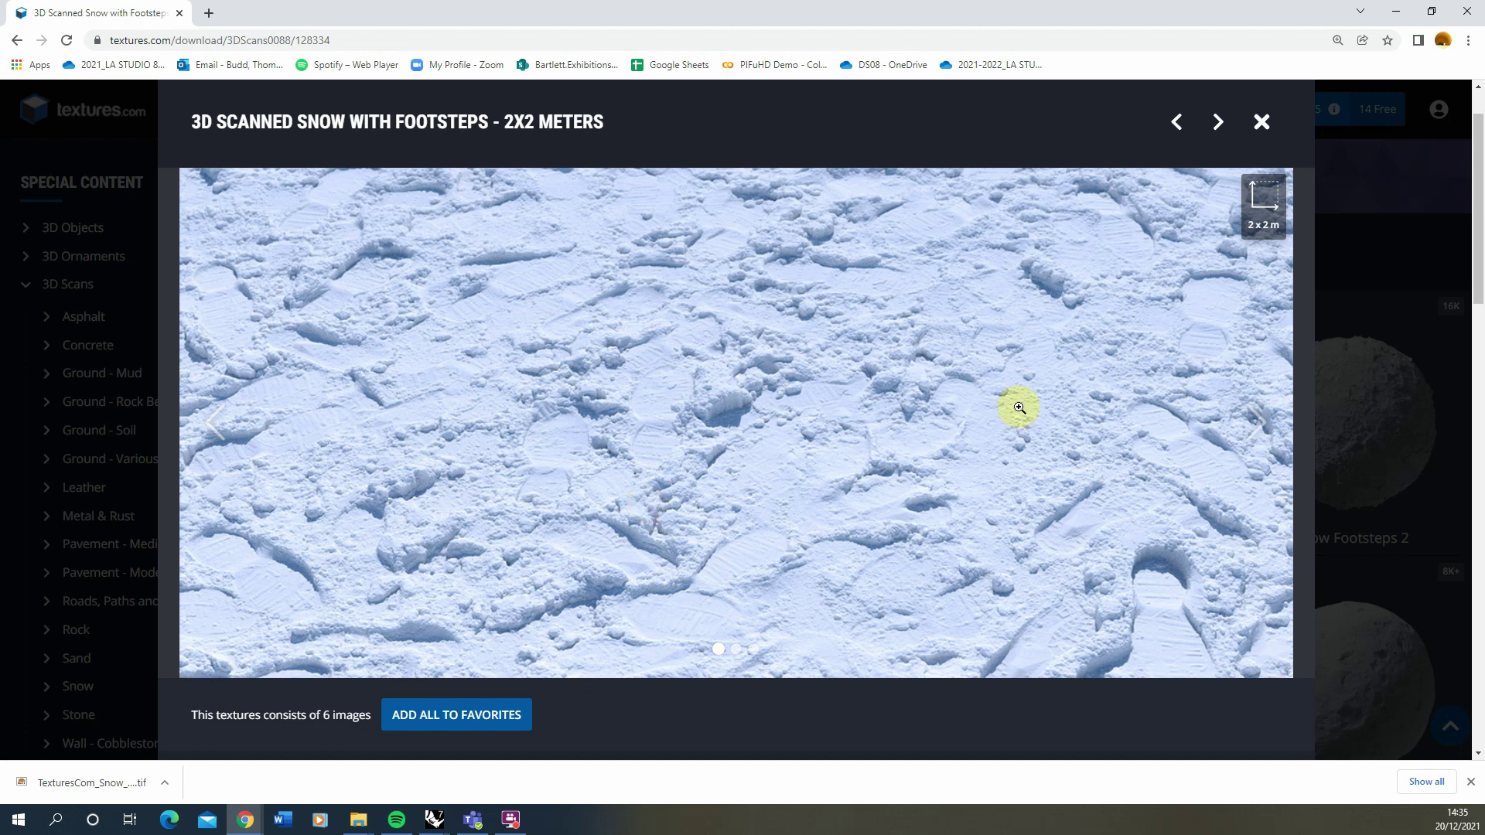
left_click(1393, 292)
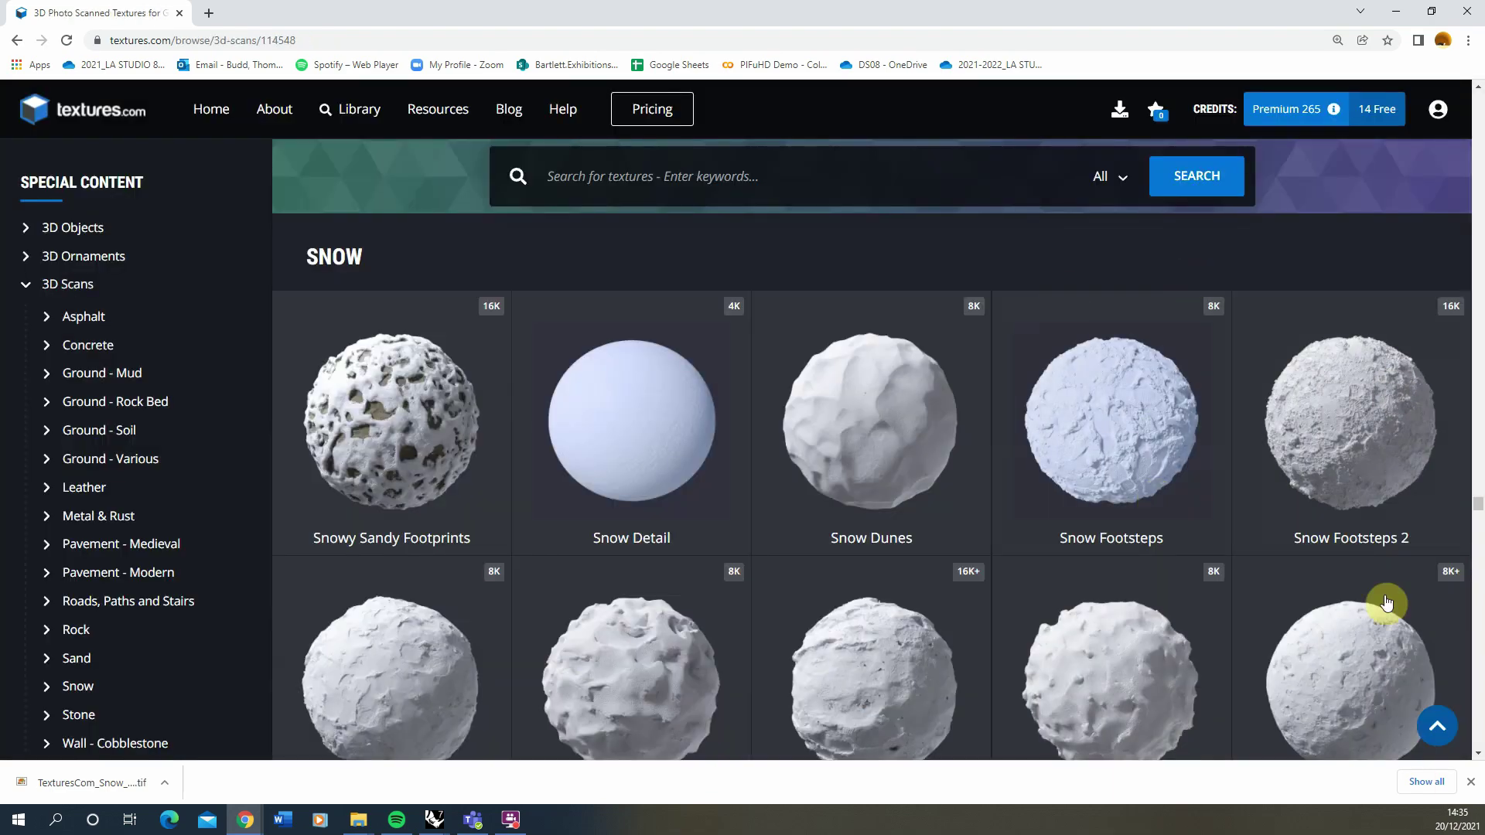
left_click(1394, 12)
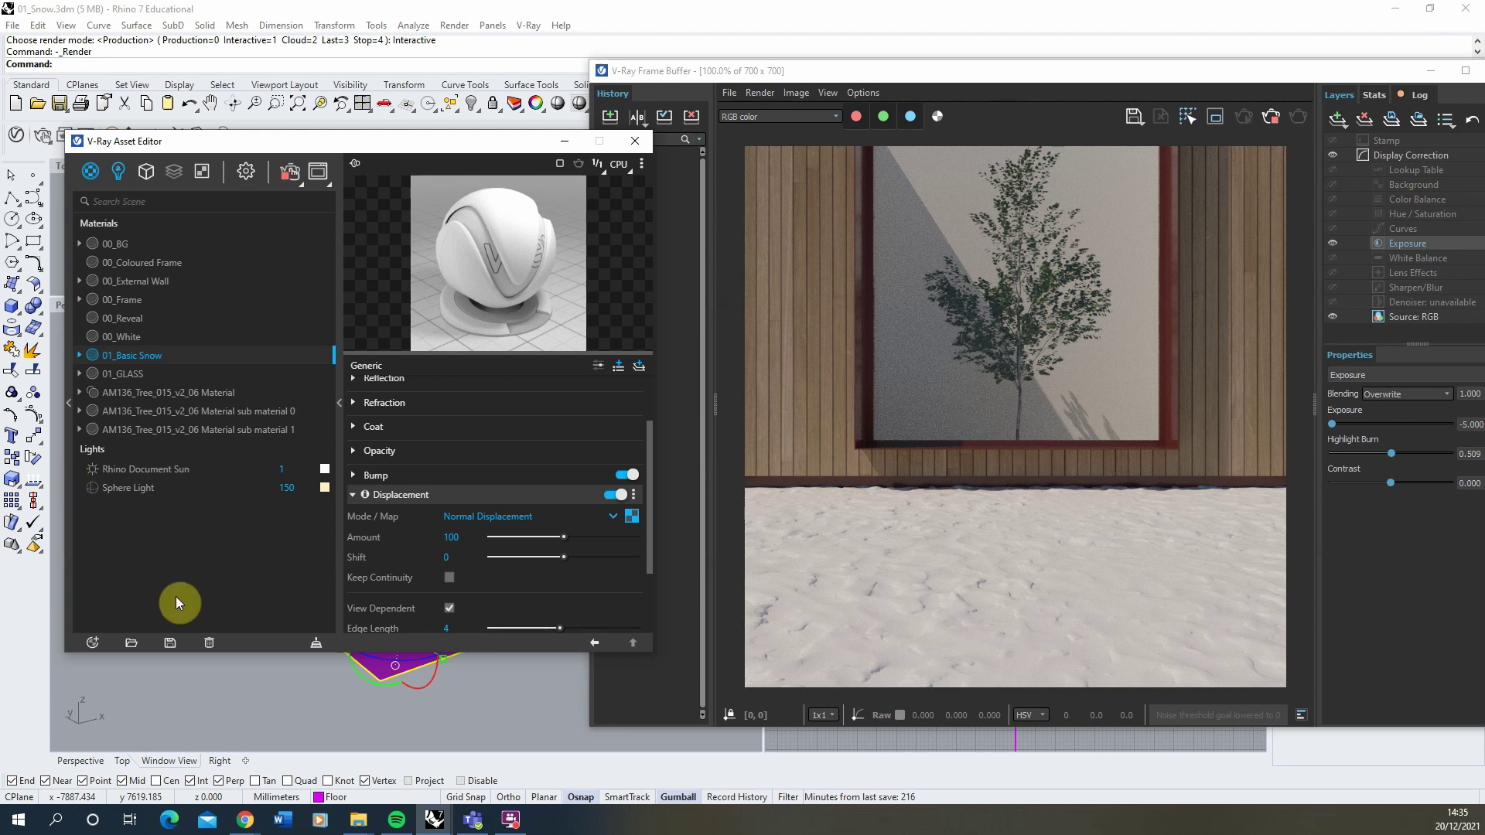
- Create a Subsurface Scattering material and name it 01_Advanced Snow
left_click(92, 645)
mouse_move(125, 622)
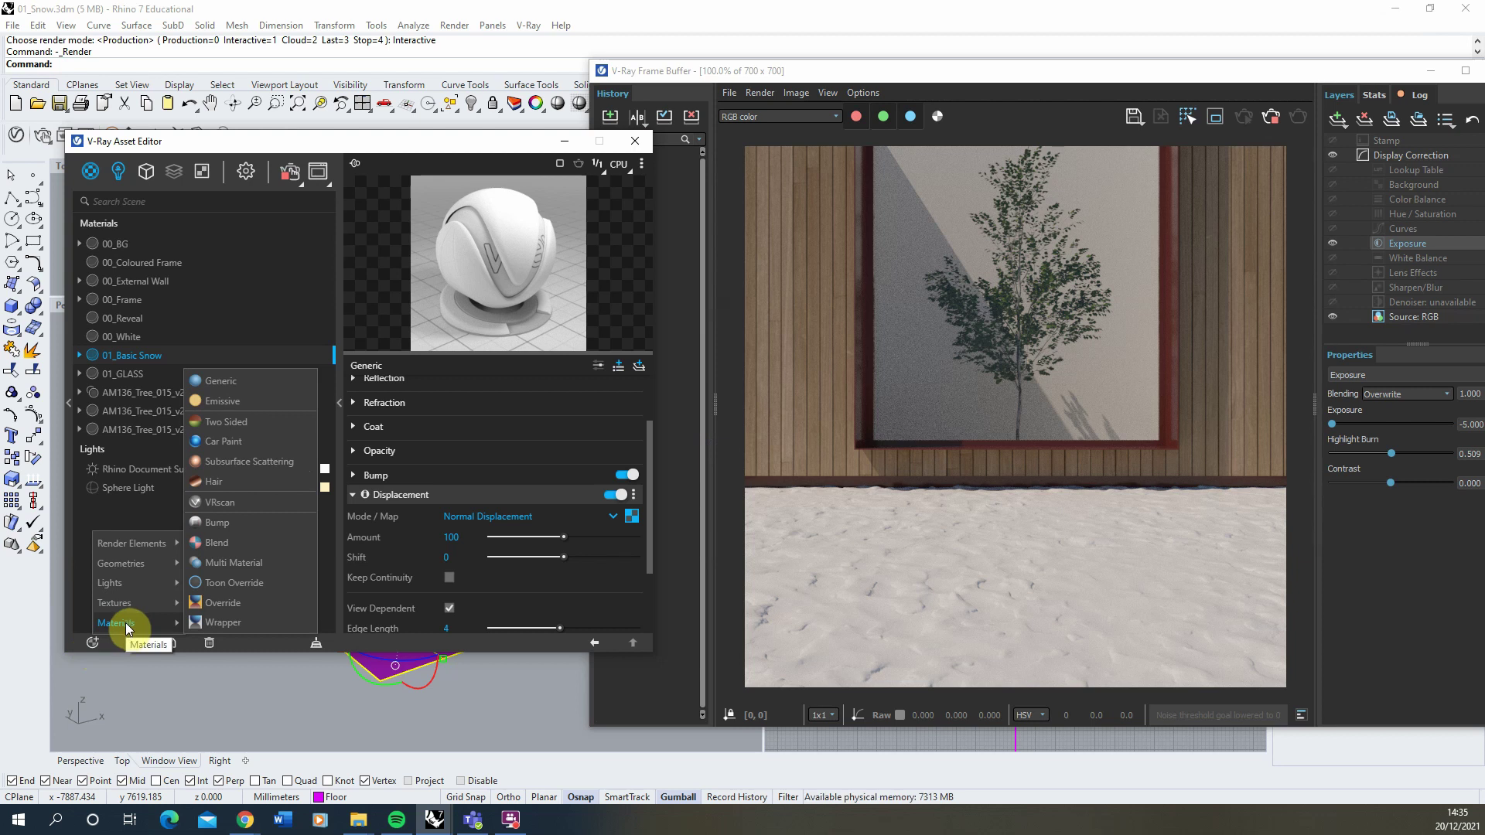
left_click(252, 461)
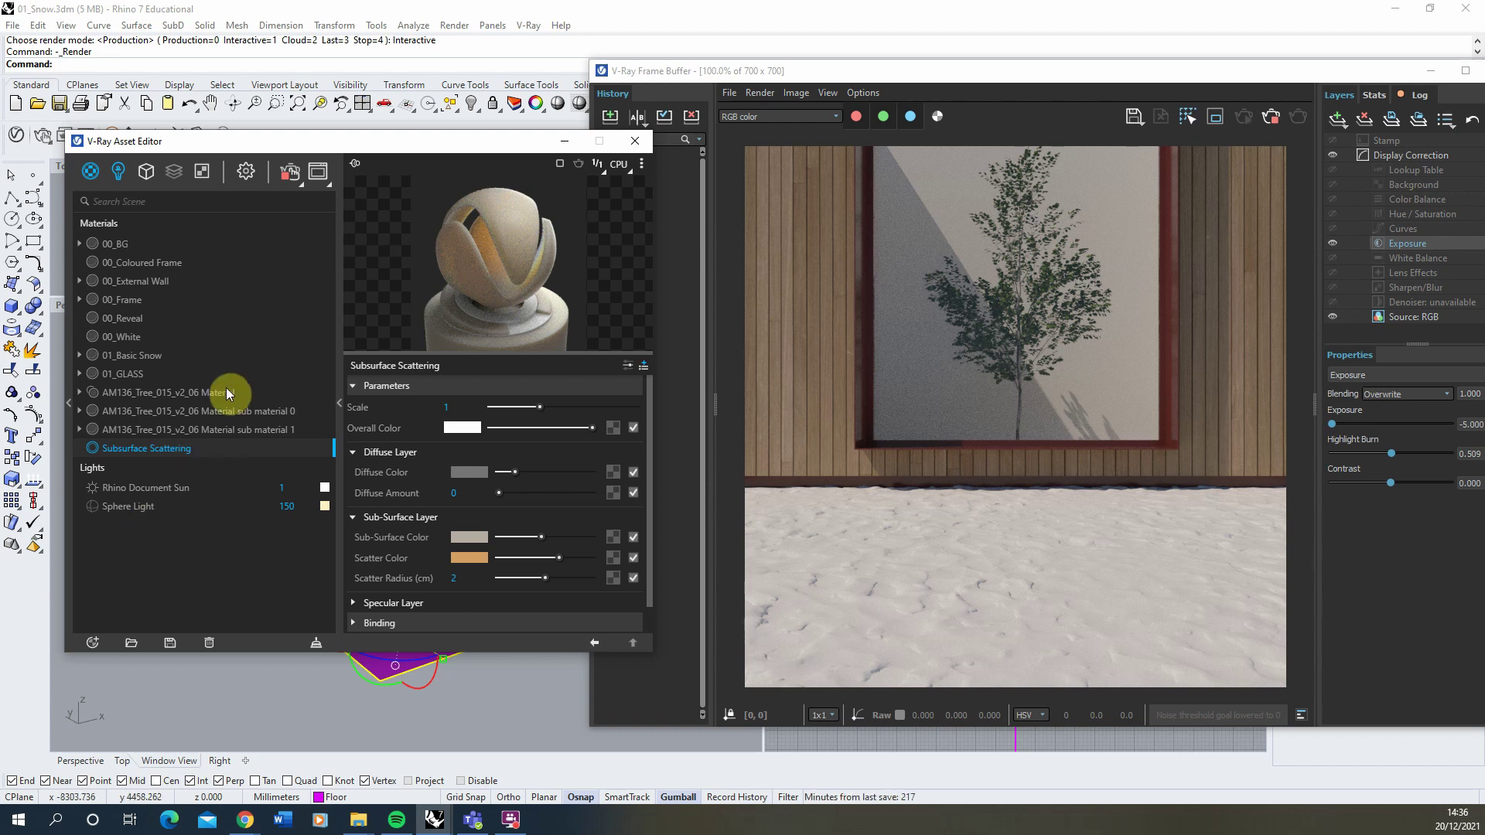
double_click(130, 448)
key("ctrl+a")
type("01_Adva")
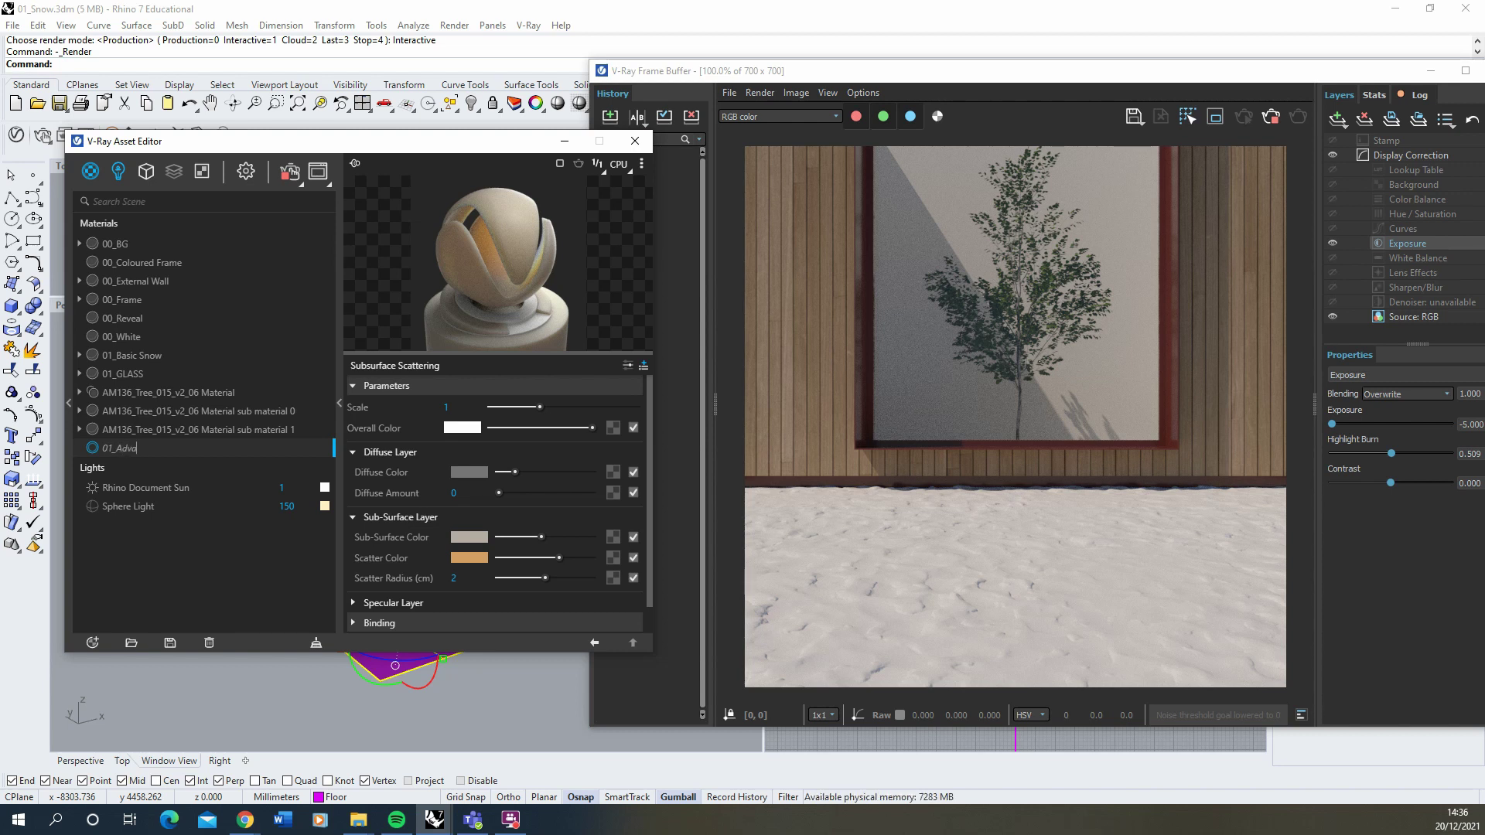
type("nced Snow")
key("Return")
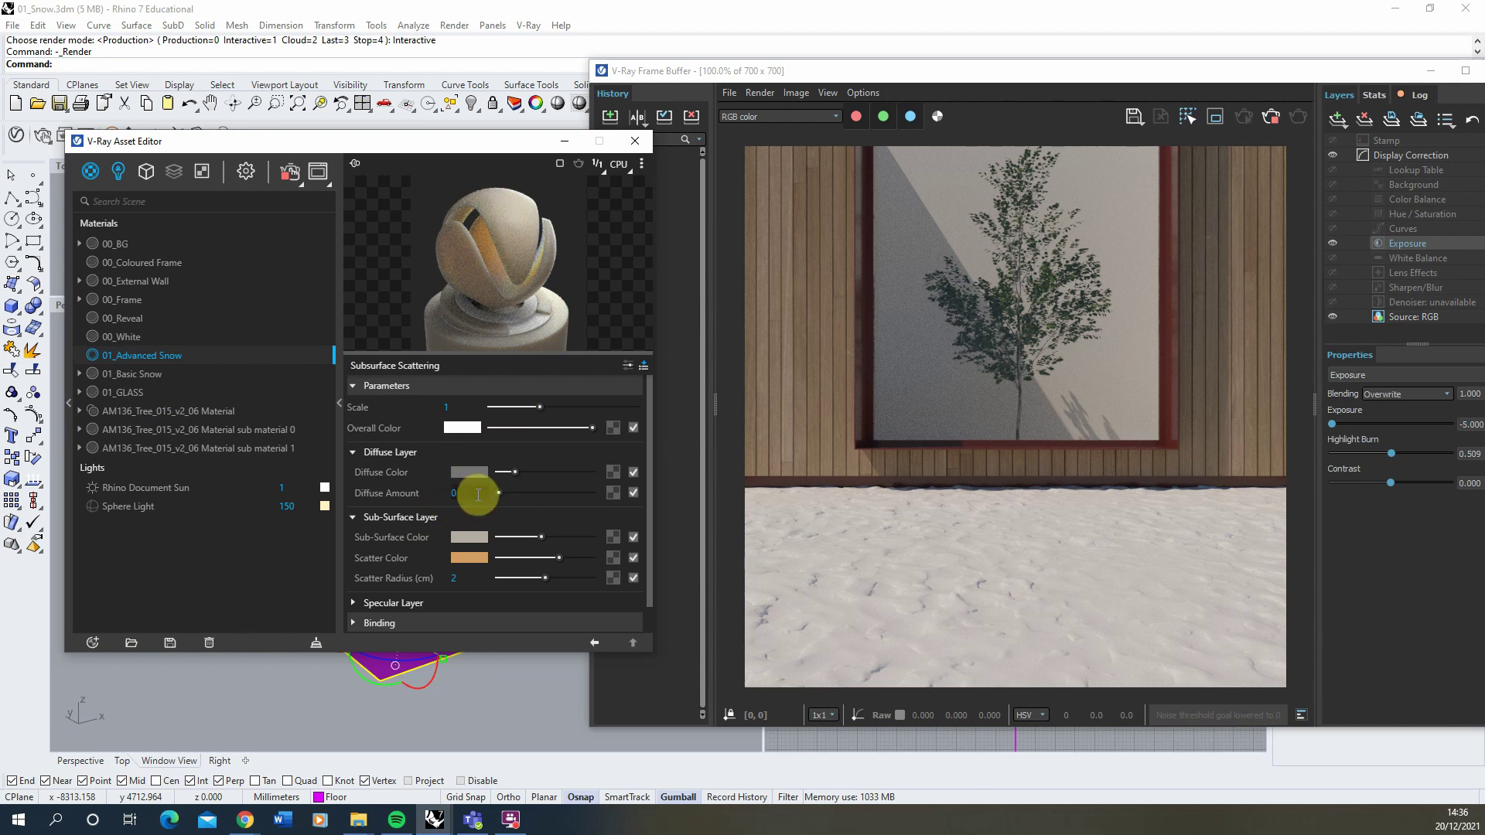
- Set the sub-surface colour of 01_Advanced Snow to a very light blue with RGB values 0.87, 0.963 and 1
left_click(378, 453)
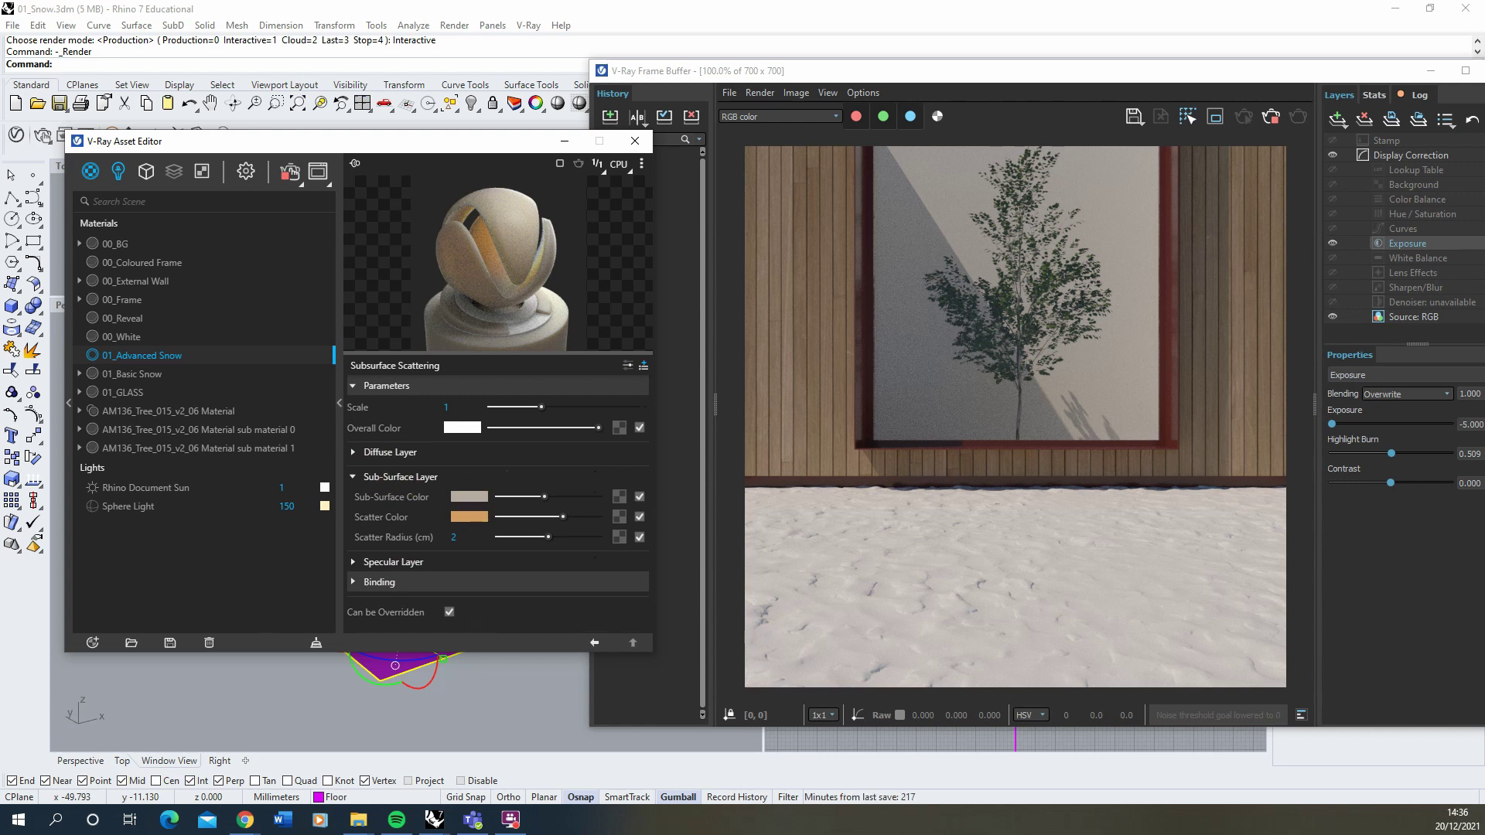
left_click(469, 496)
left_click_drag(614, 339, 582, 320)
left_click_drag(514, 430, 513, 442)
left_click(320, 333)
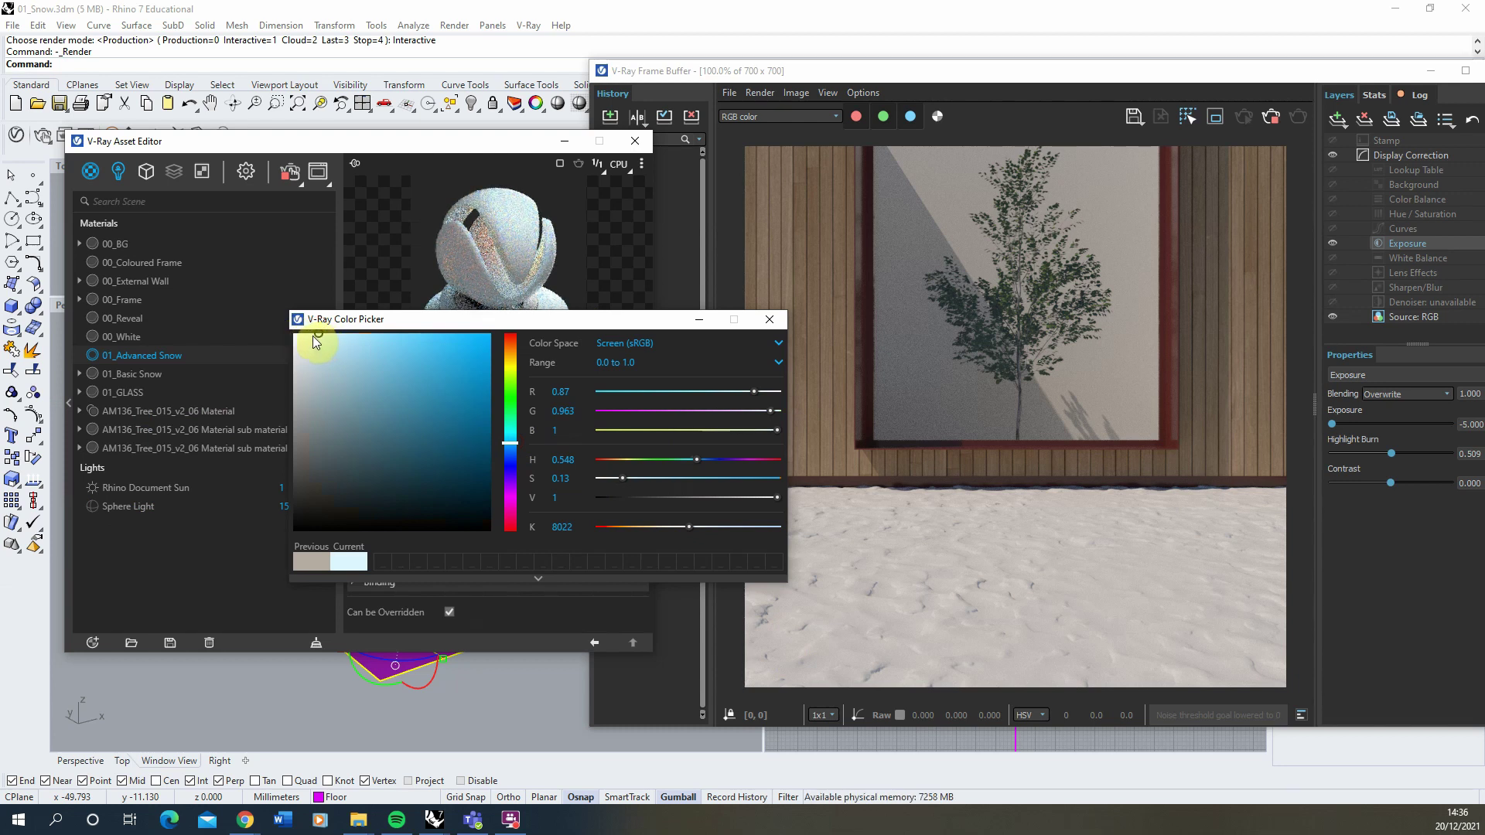
left_click(771, 320)
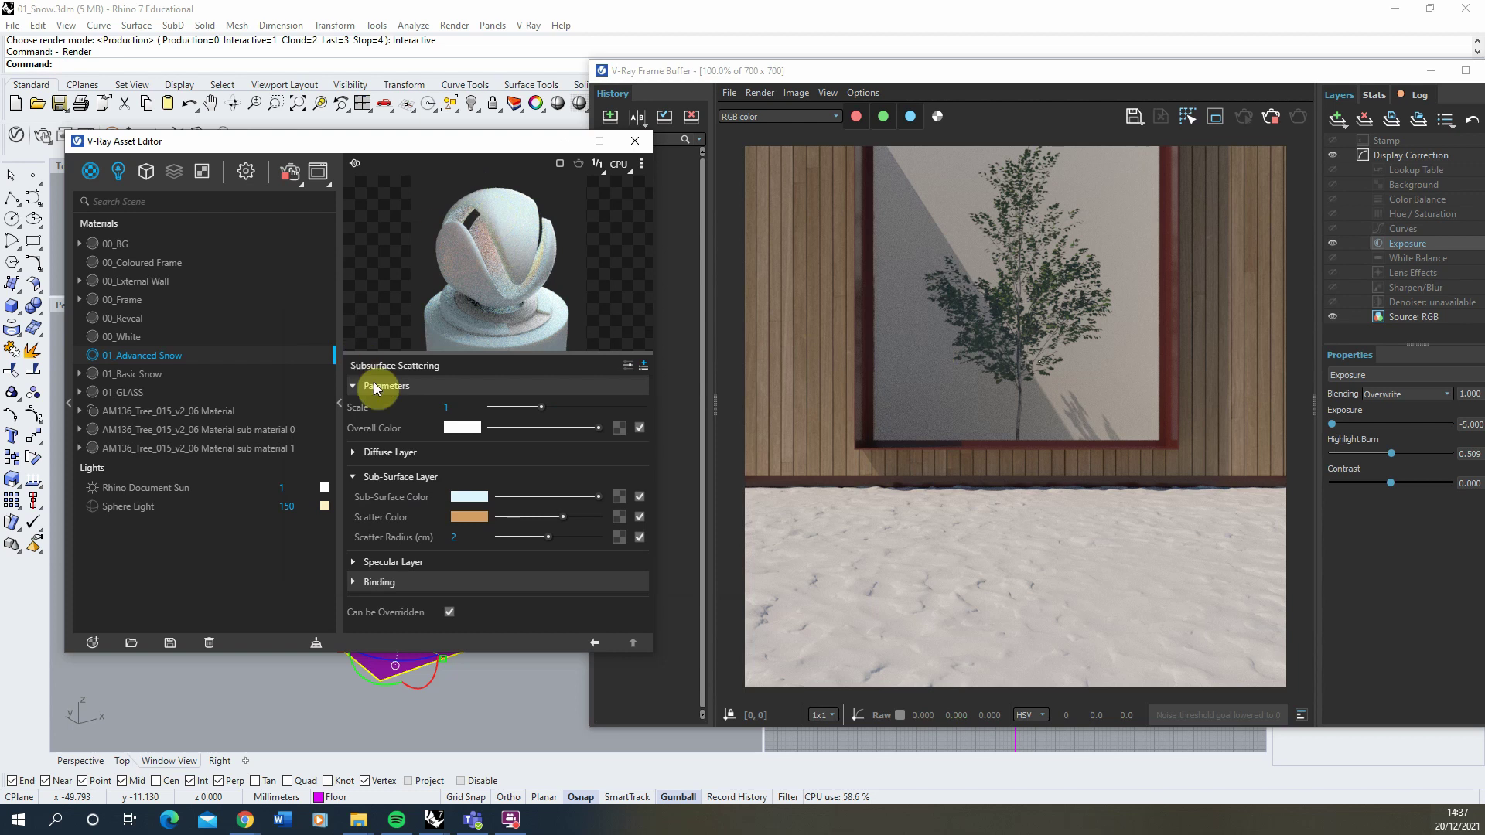
- Set the scatter colour of 01_Advanced Snow to white and its scatter radius to 20 cm
left_click(473, 515)
left_click_drag(407, 448, 285, 298)
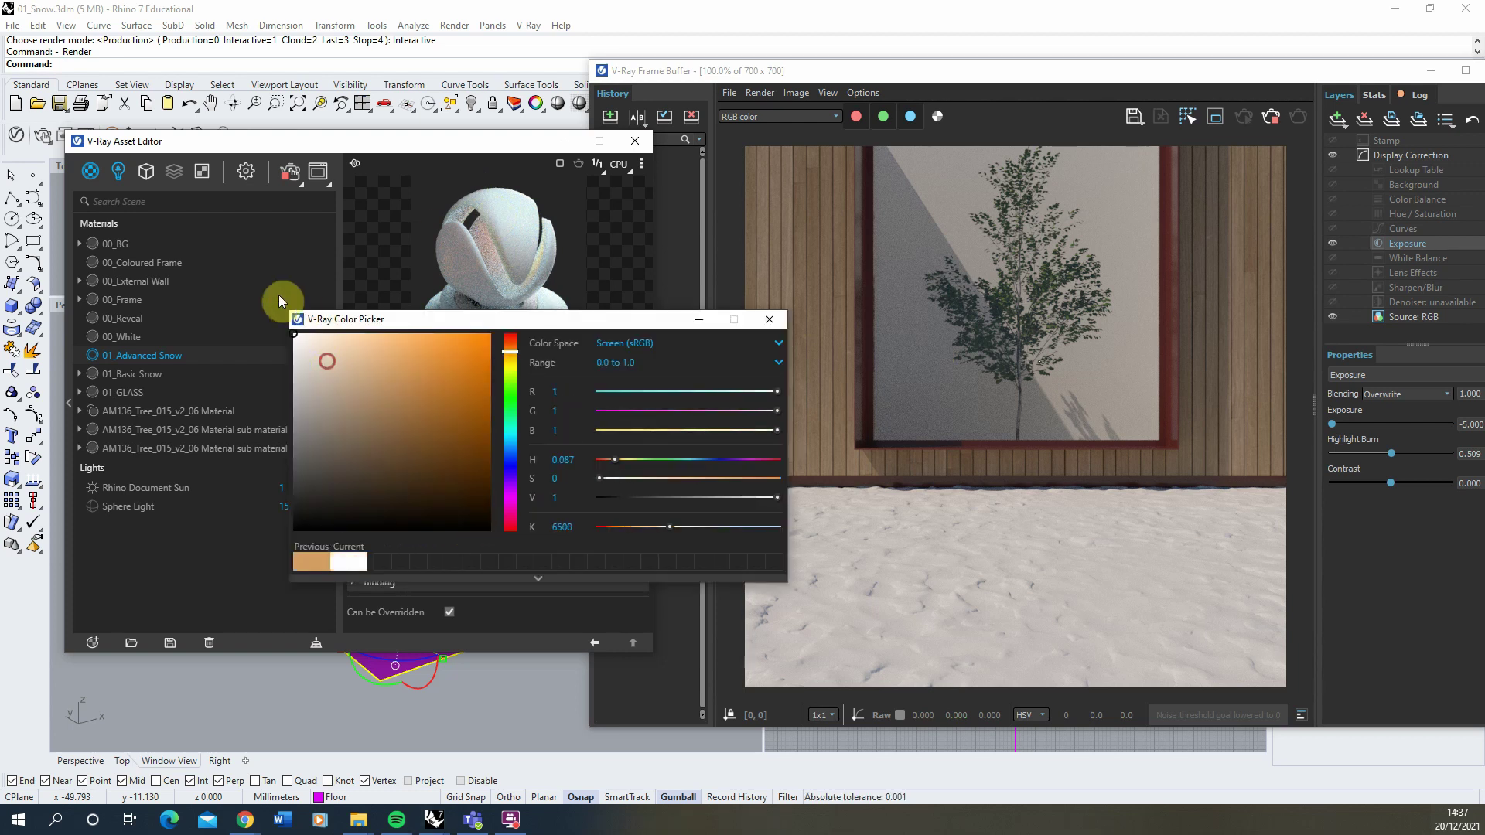
left_click(770, 320)
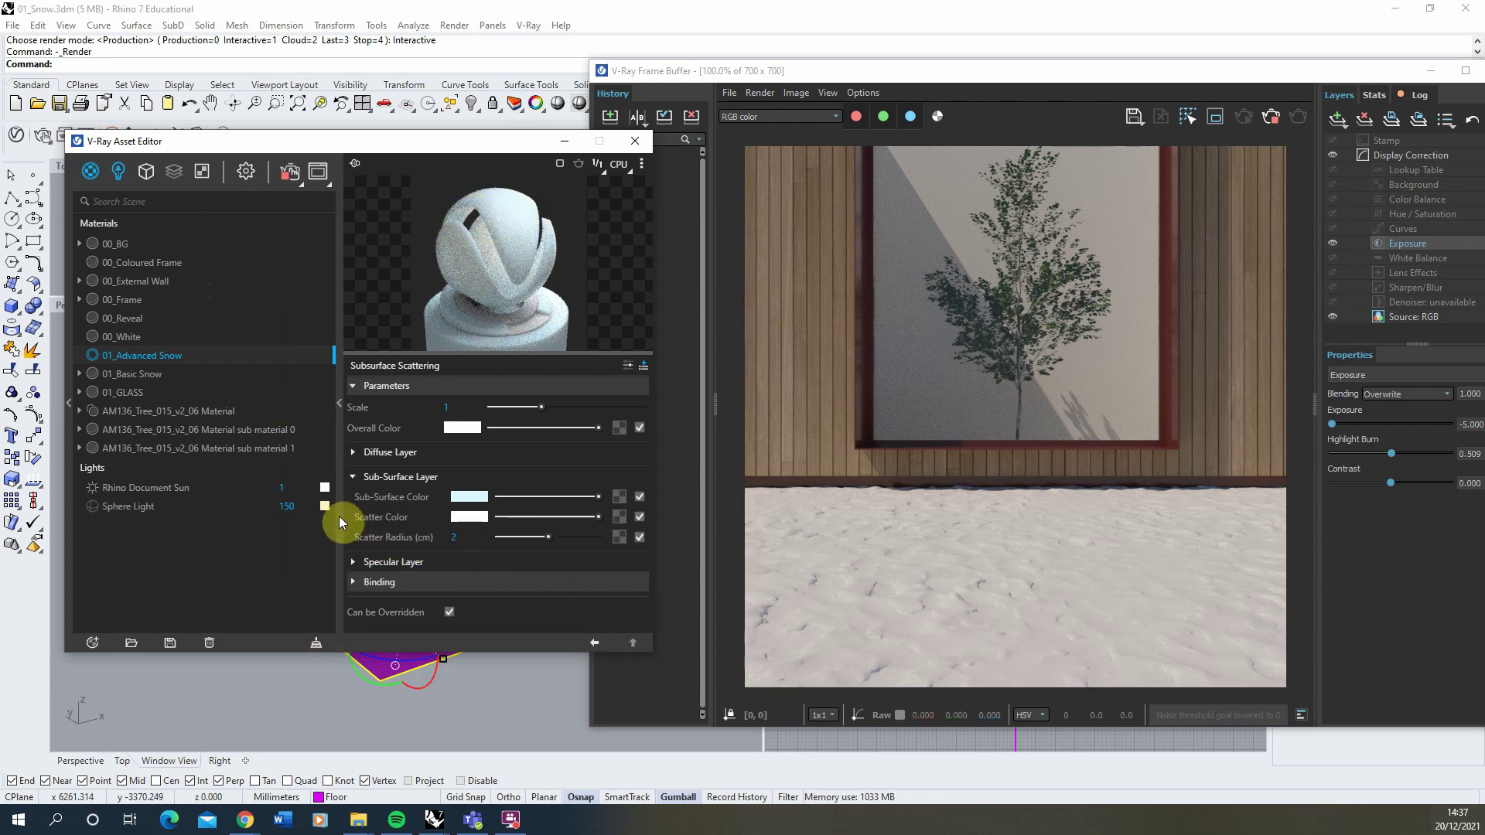
left_click(470, 541)
type("20")
key("Return")
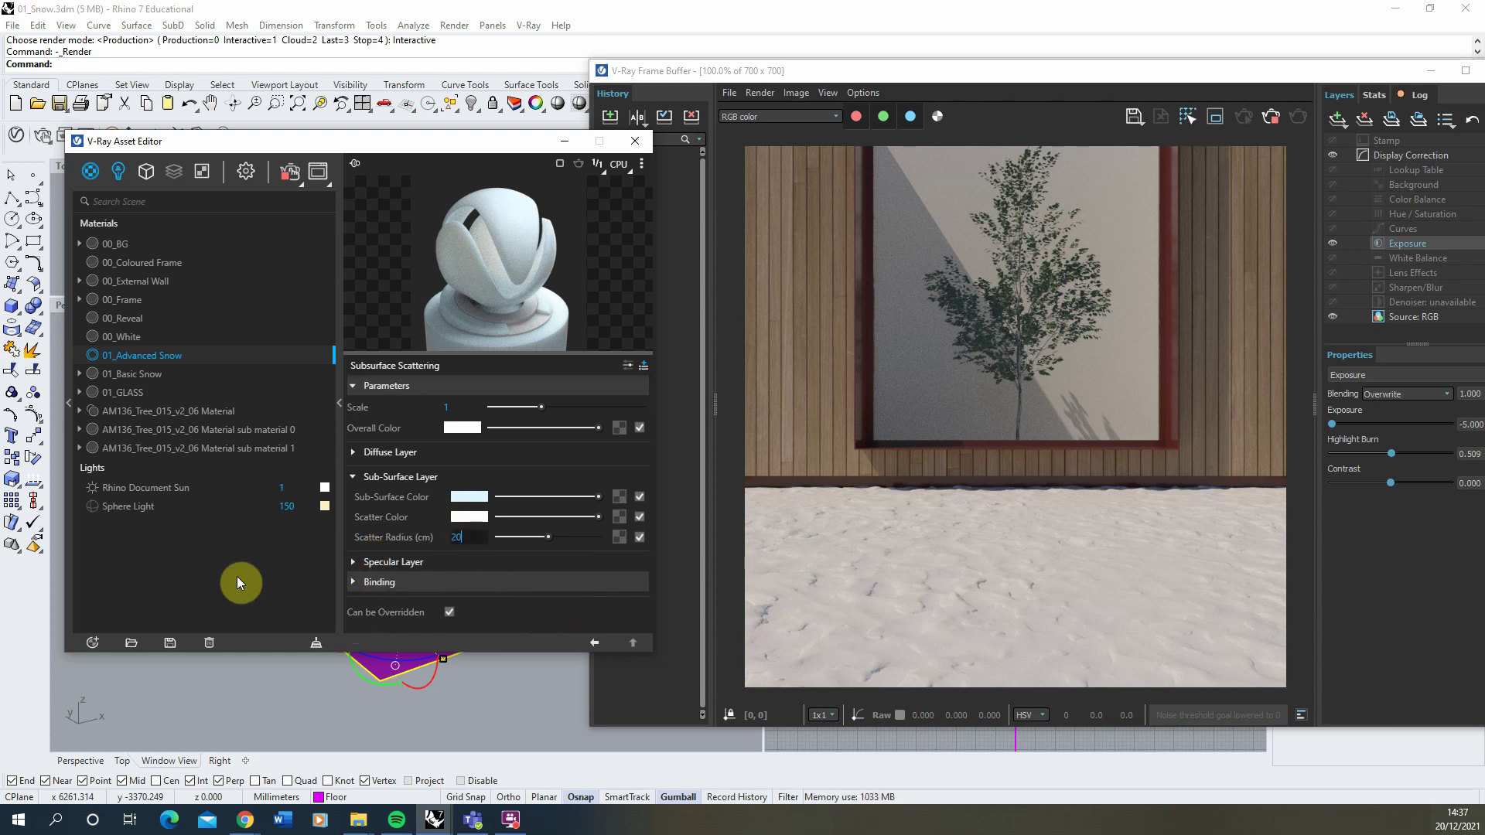
- Set the specular layer amount of 01_Advanced Snow to 0.5
left_click(396, 564)
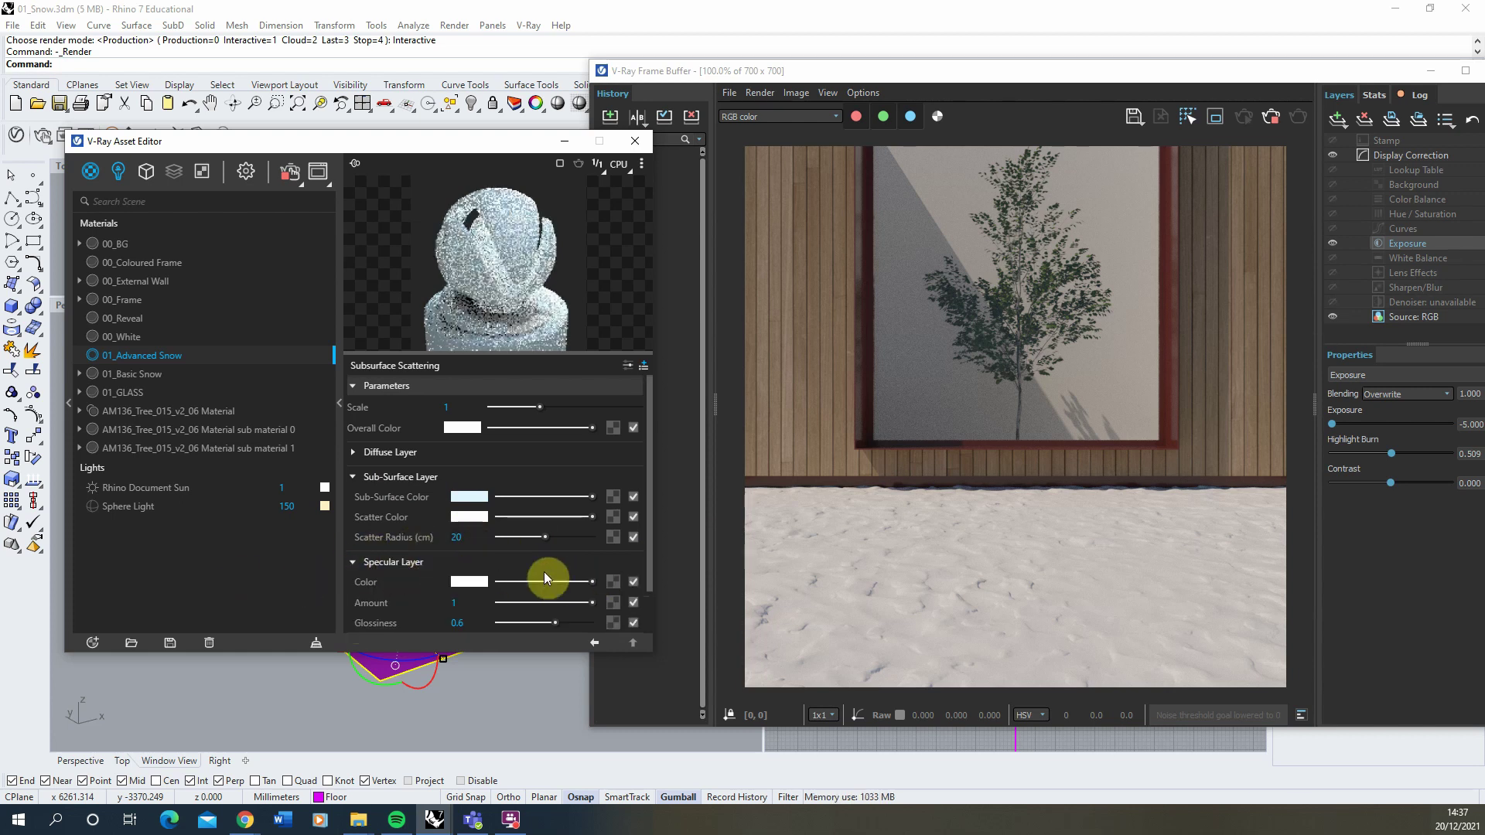
scroll(498, 573, "down", 2)
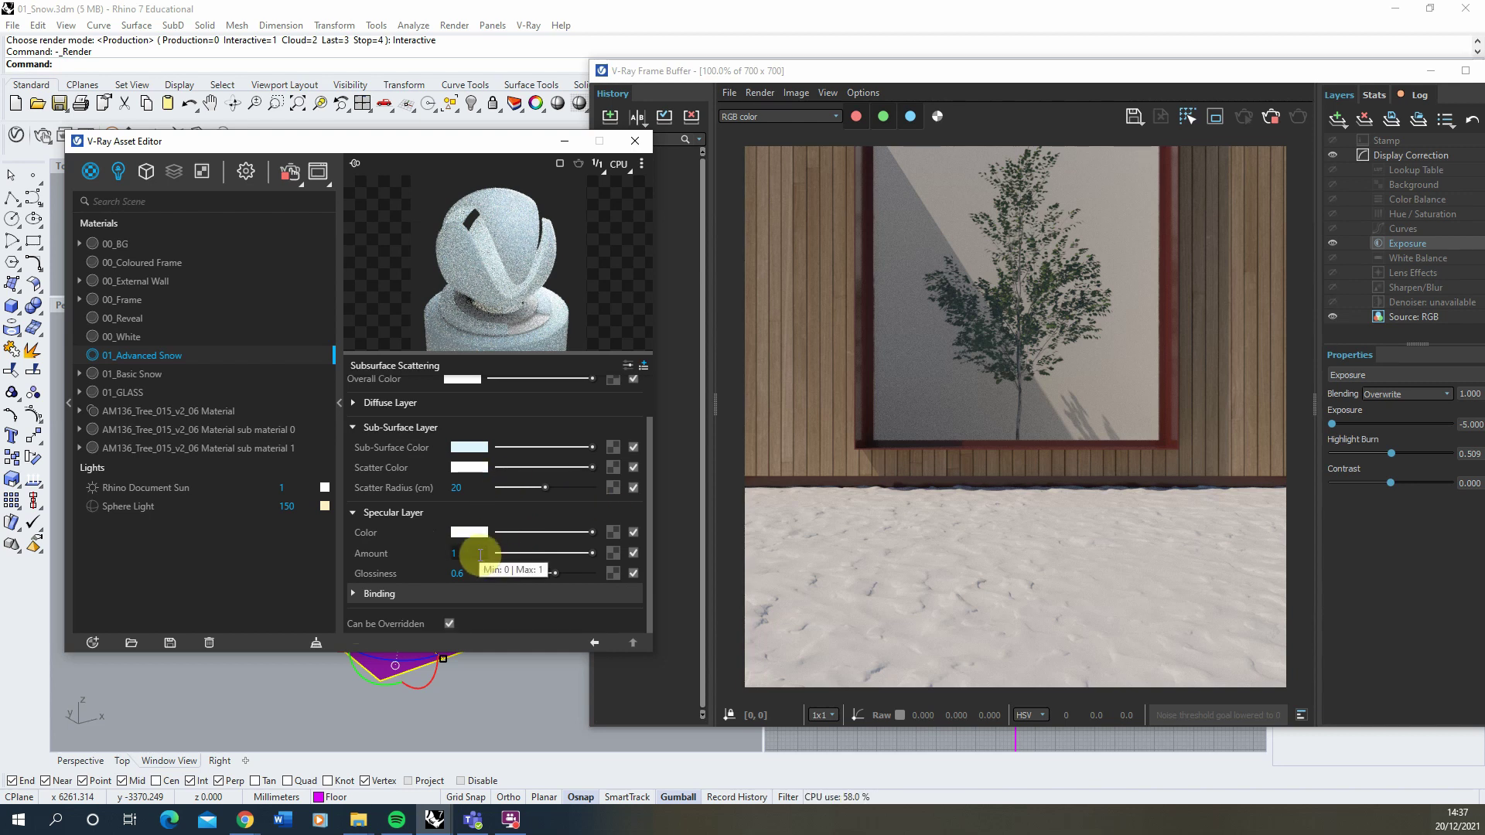
left_click(456, 552)
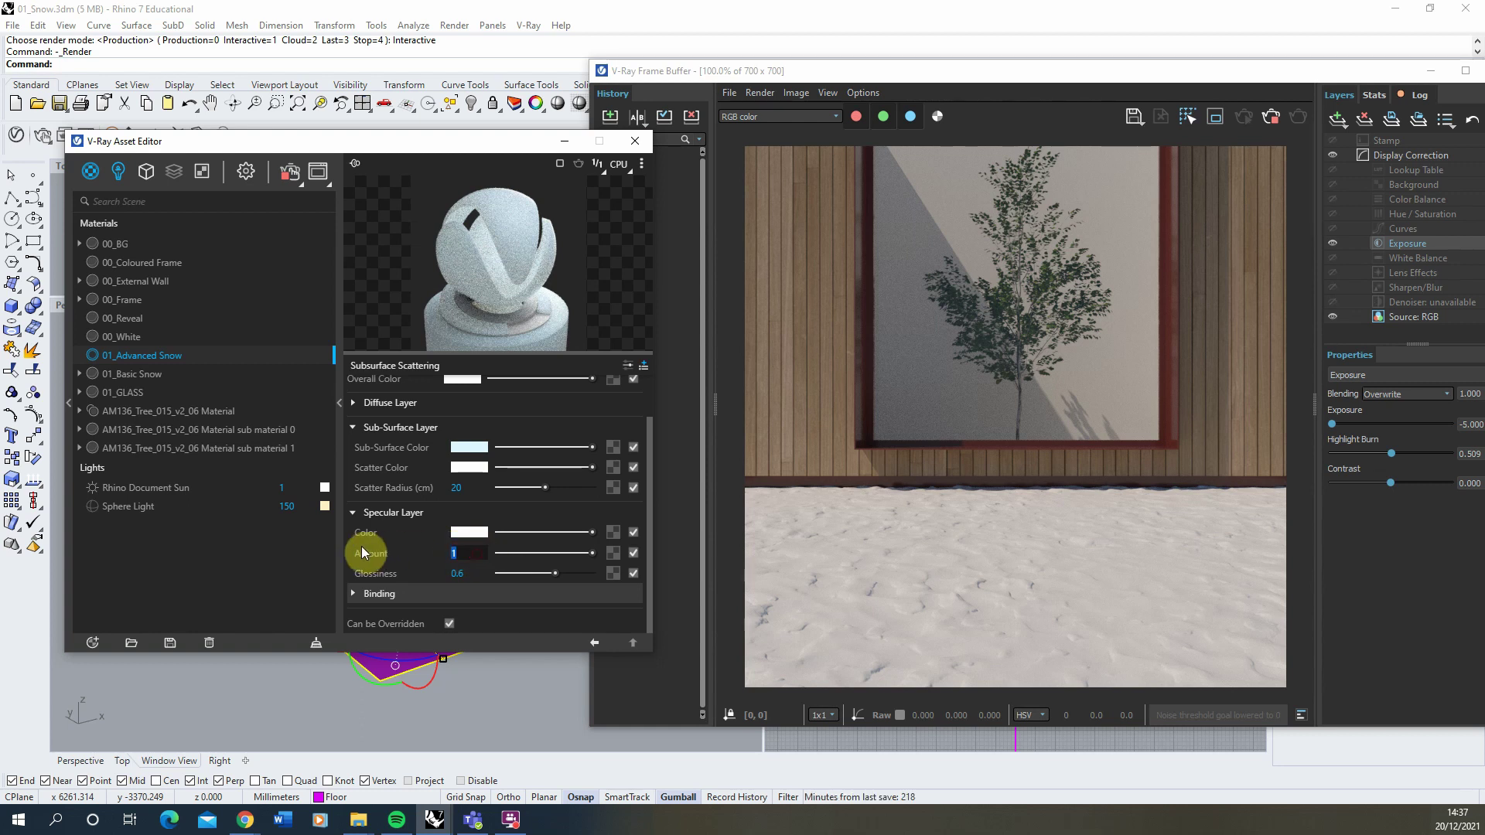
key("BackSpace")
type("0")
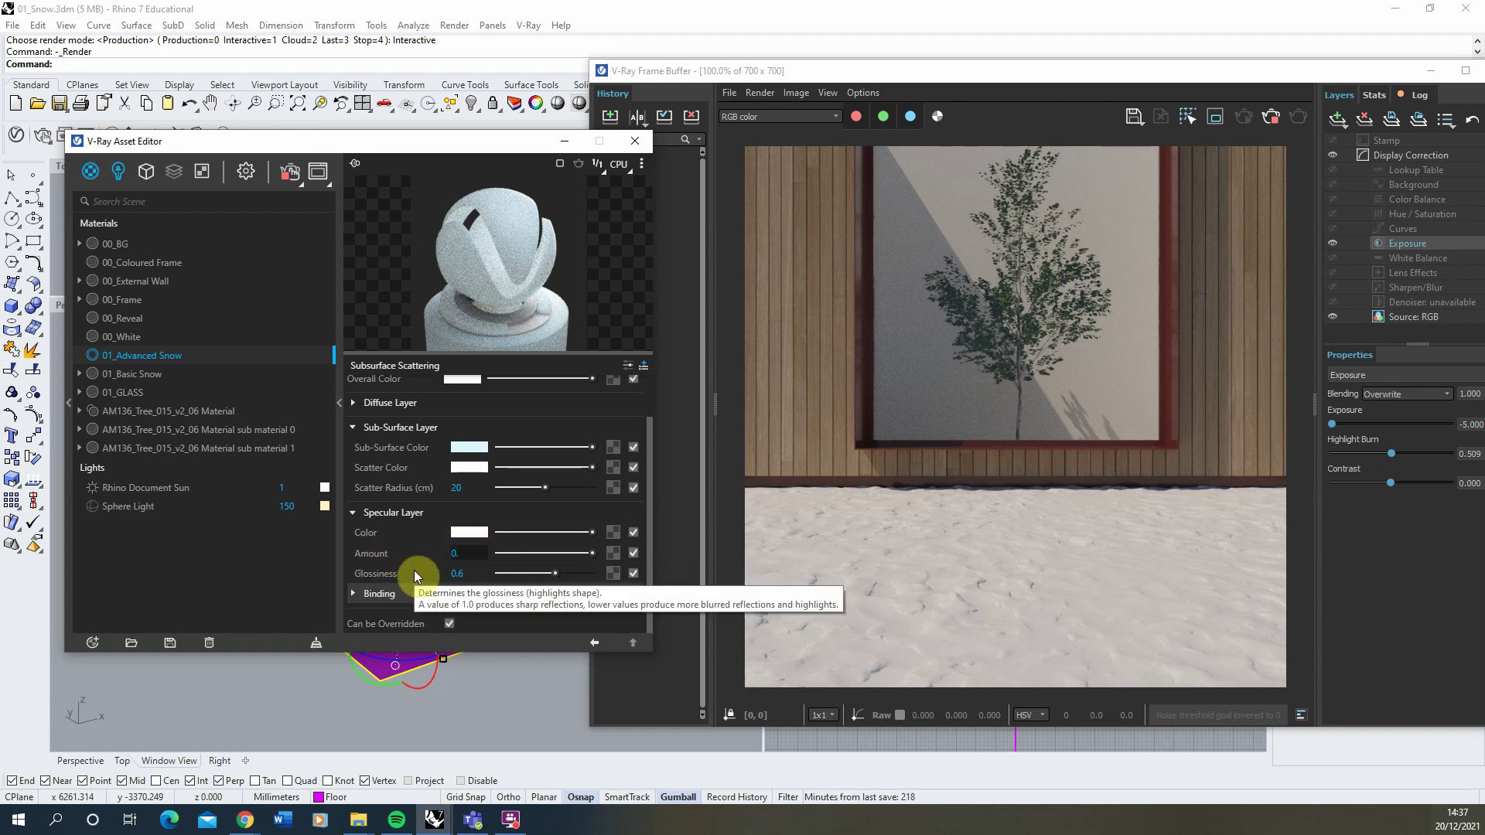
type(".5")
key("Return")
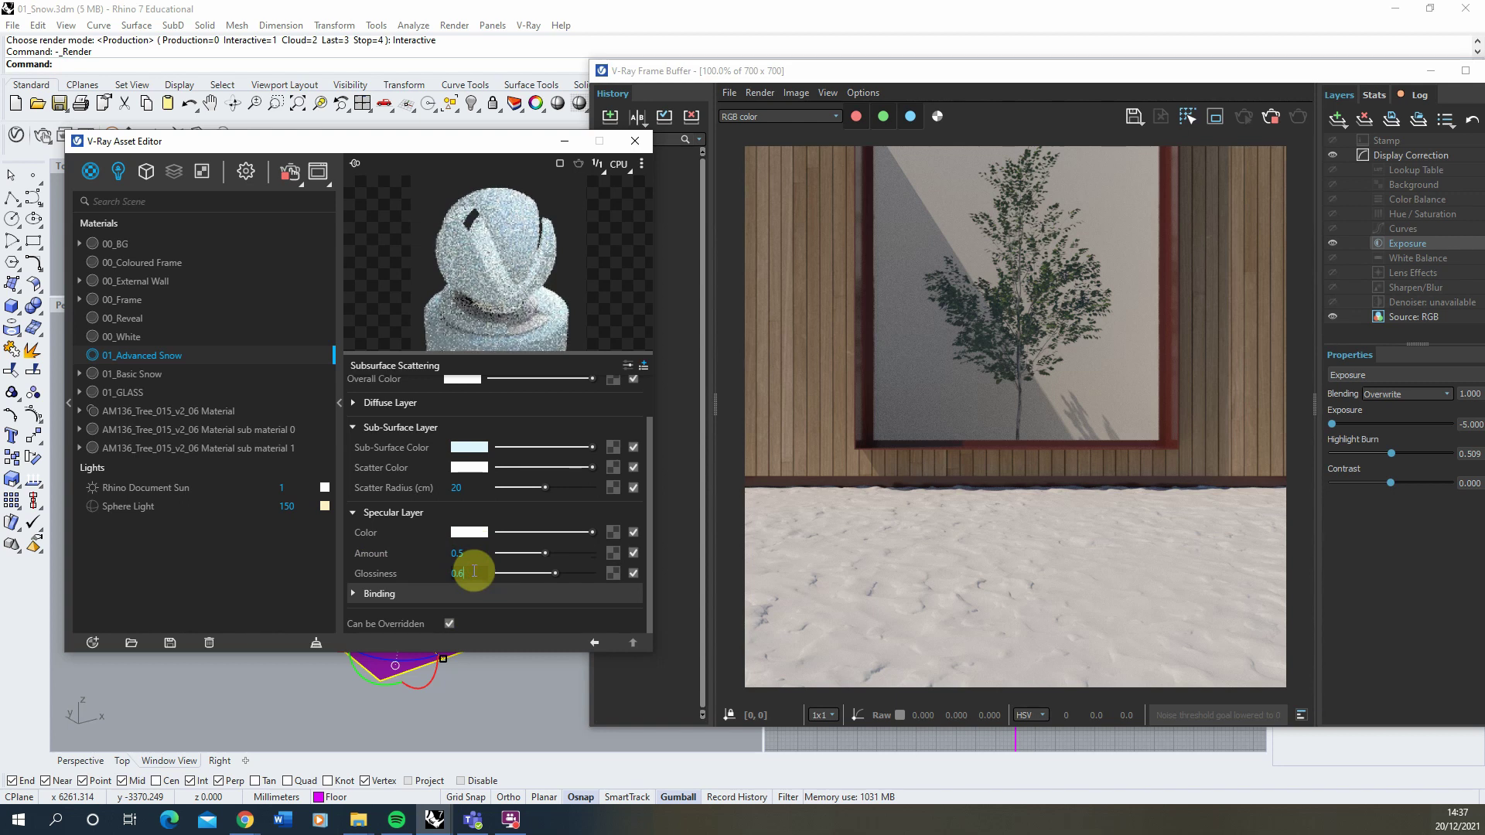
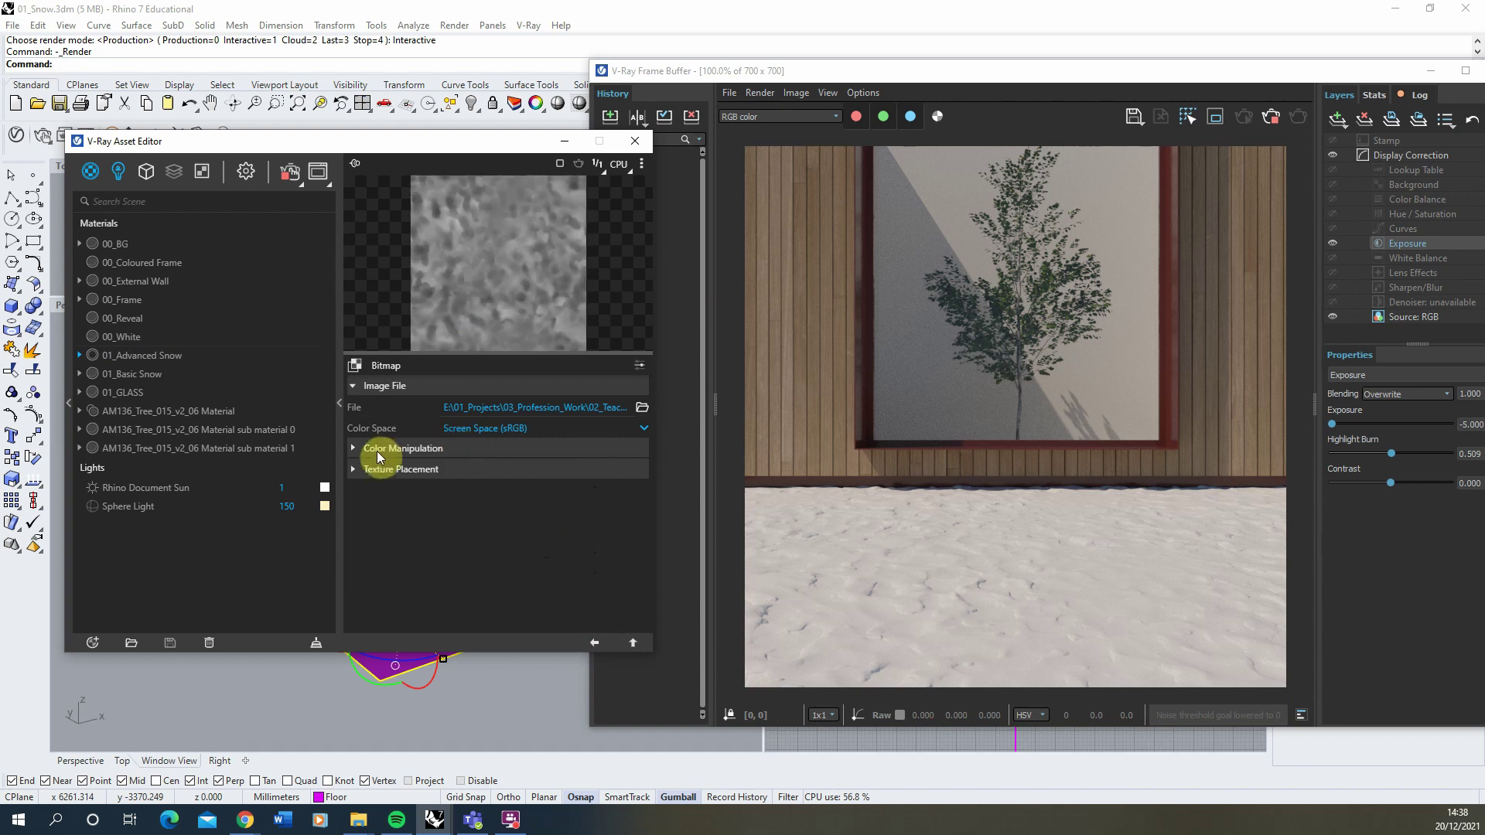
- Return from the height bitmap to the 01_Advanced Snow settings and set the displacement amount to 100
left_click(594, 641)
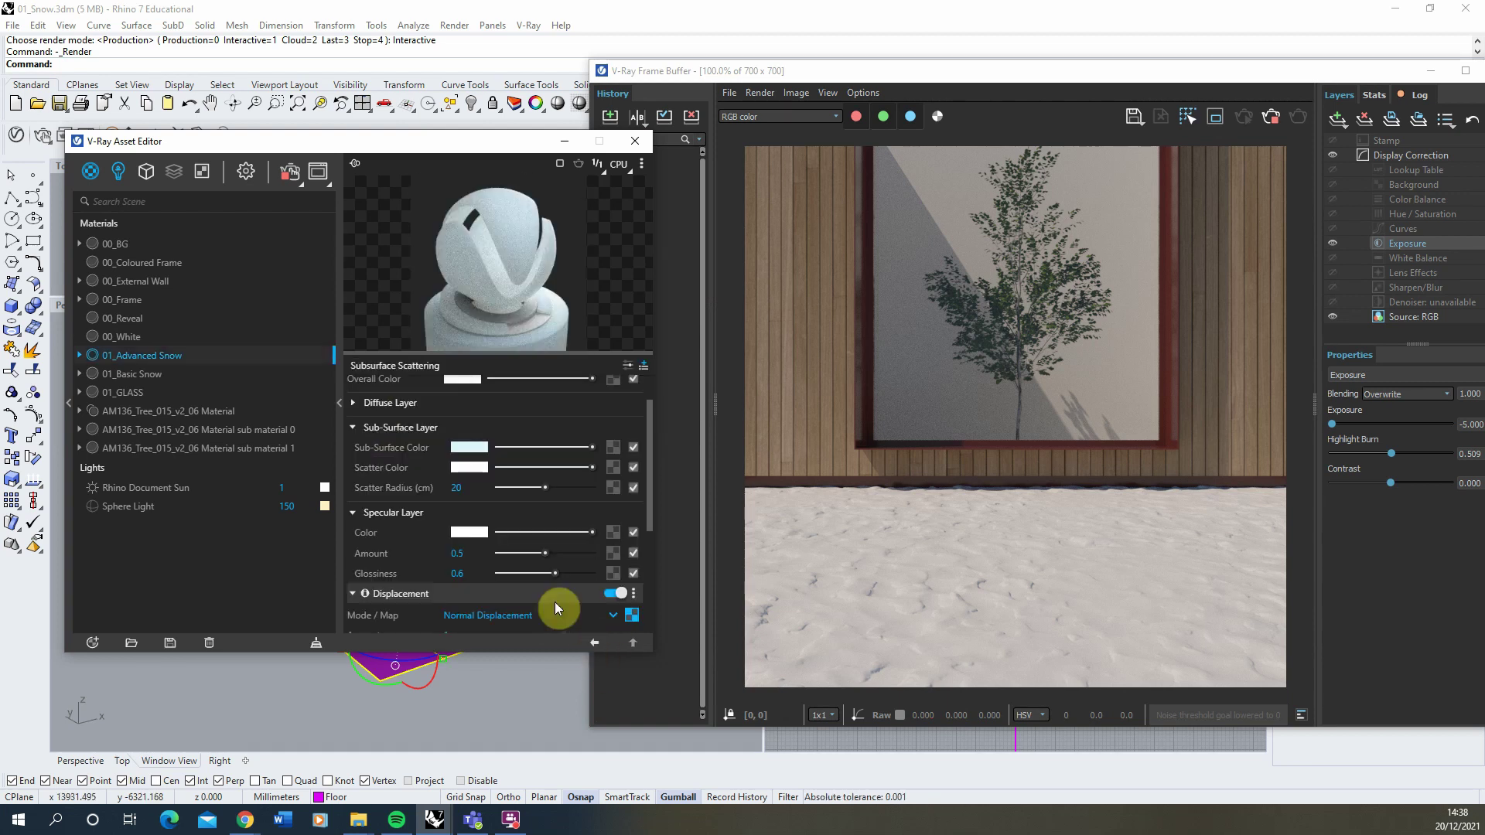
scroll(480, 534, "down", 3)
left_click(449, 551)
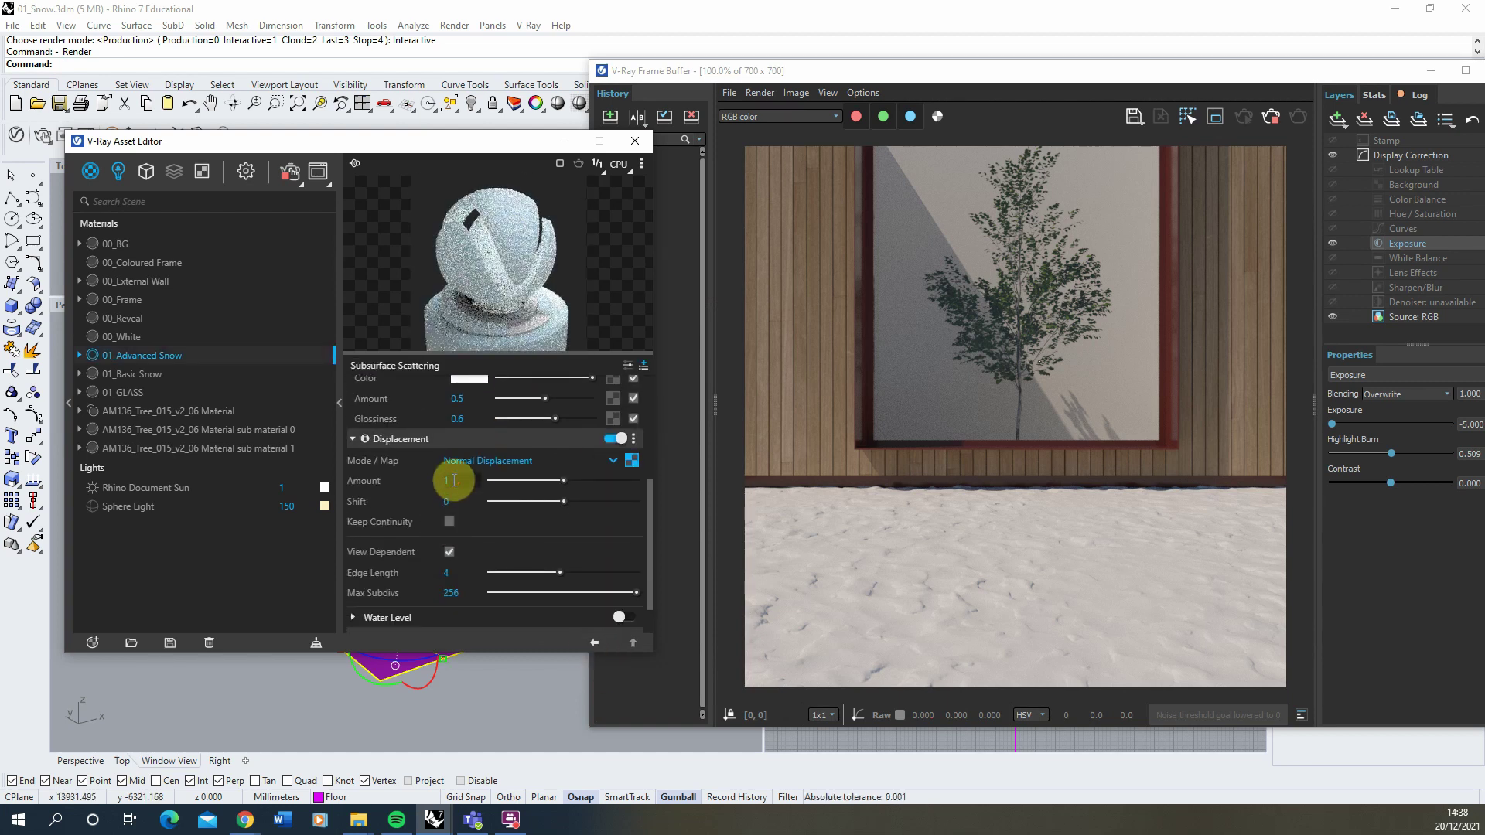
left_click(454, 481)
type("00")
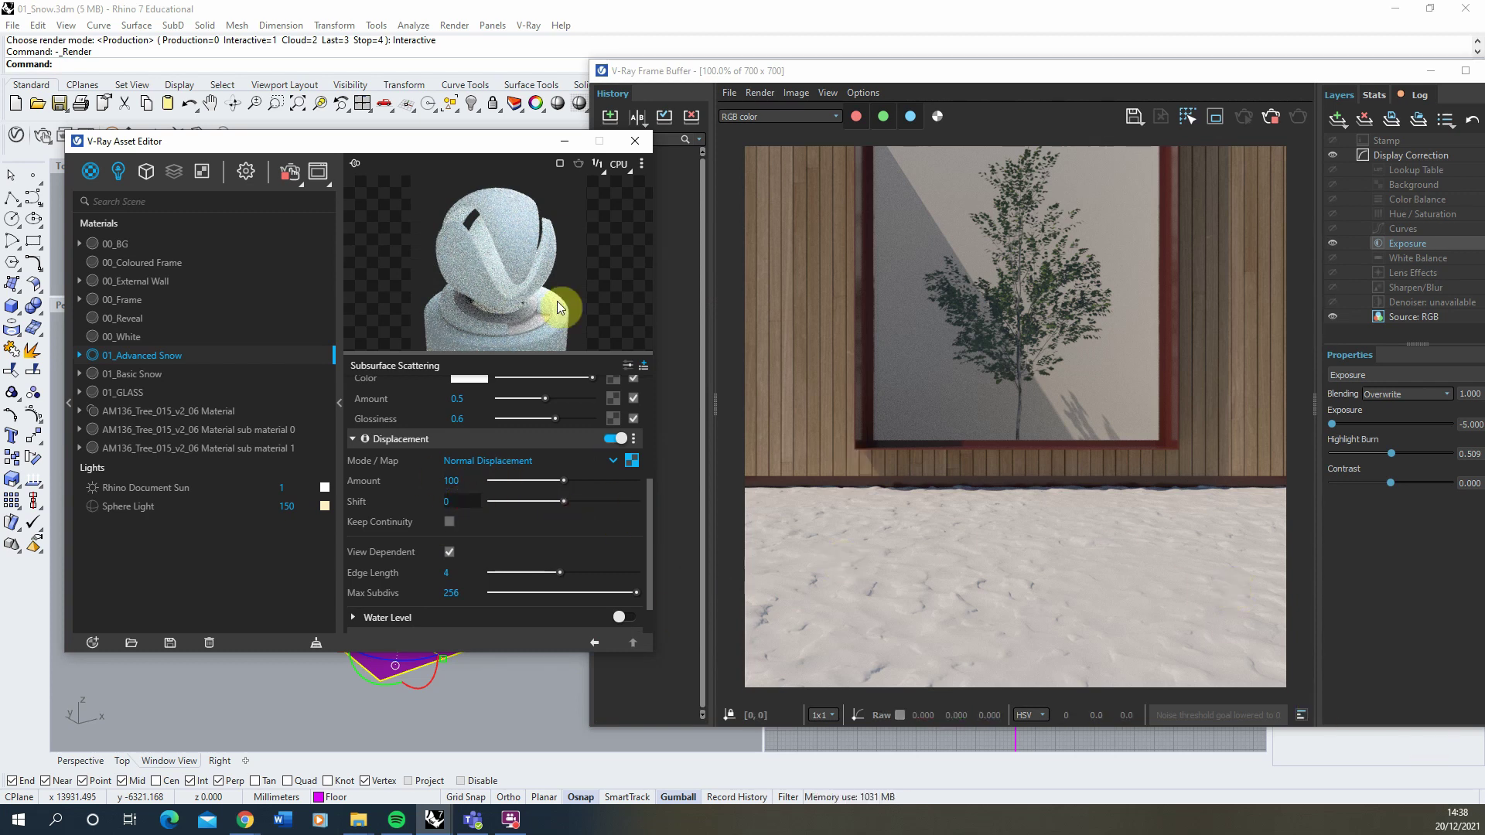
- Apply the 01_Advanced Snow material to the selected floor surface and place the Asset Editor beside the interactive render
left_click_drag(410, 160, 933, 174)
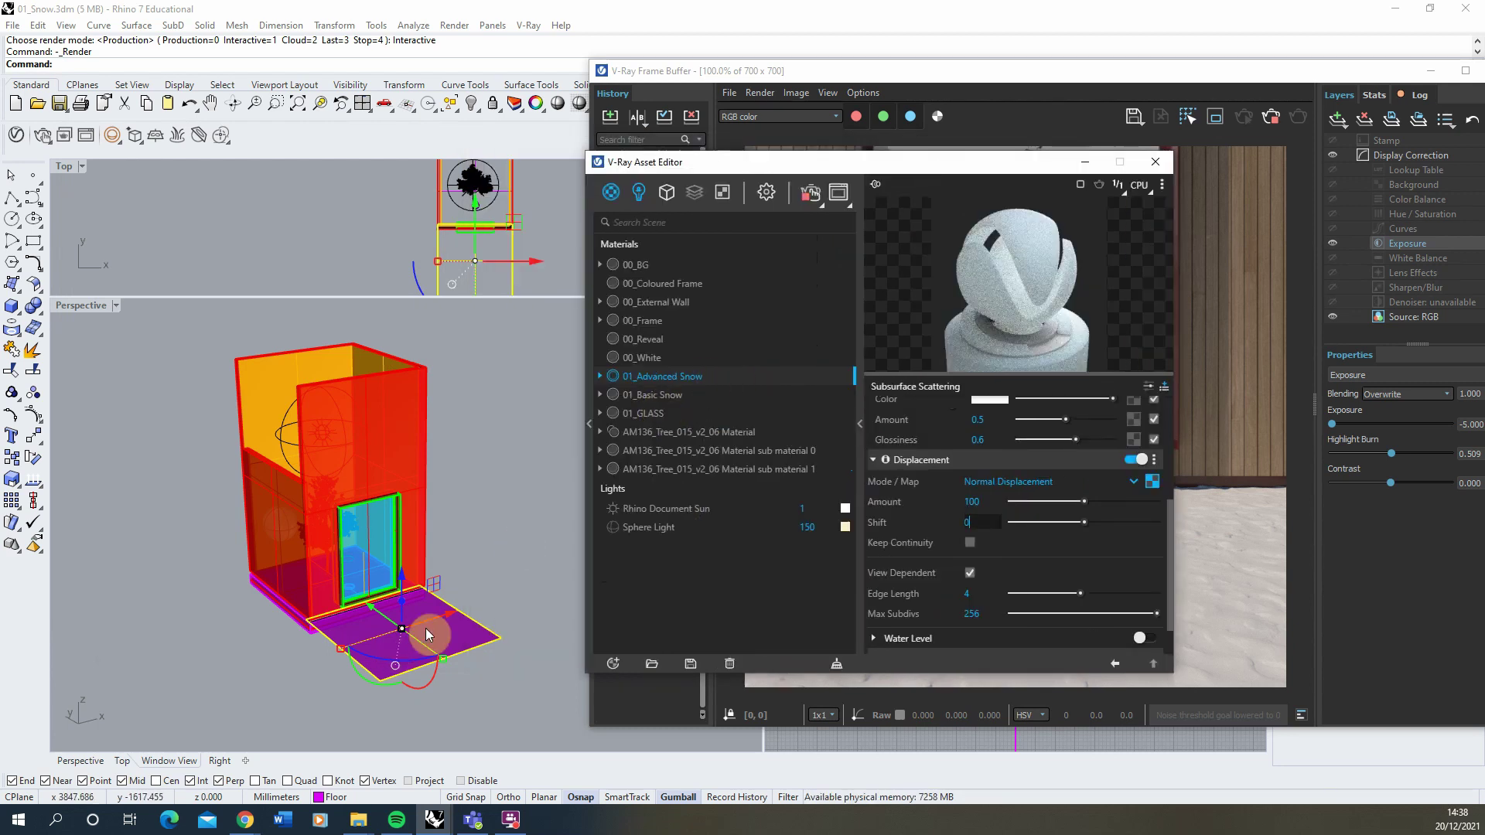
right_click(663, 379)
left_click(706, 410)
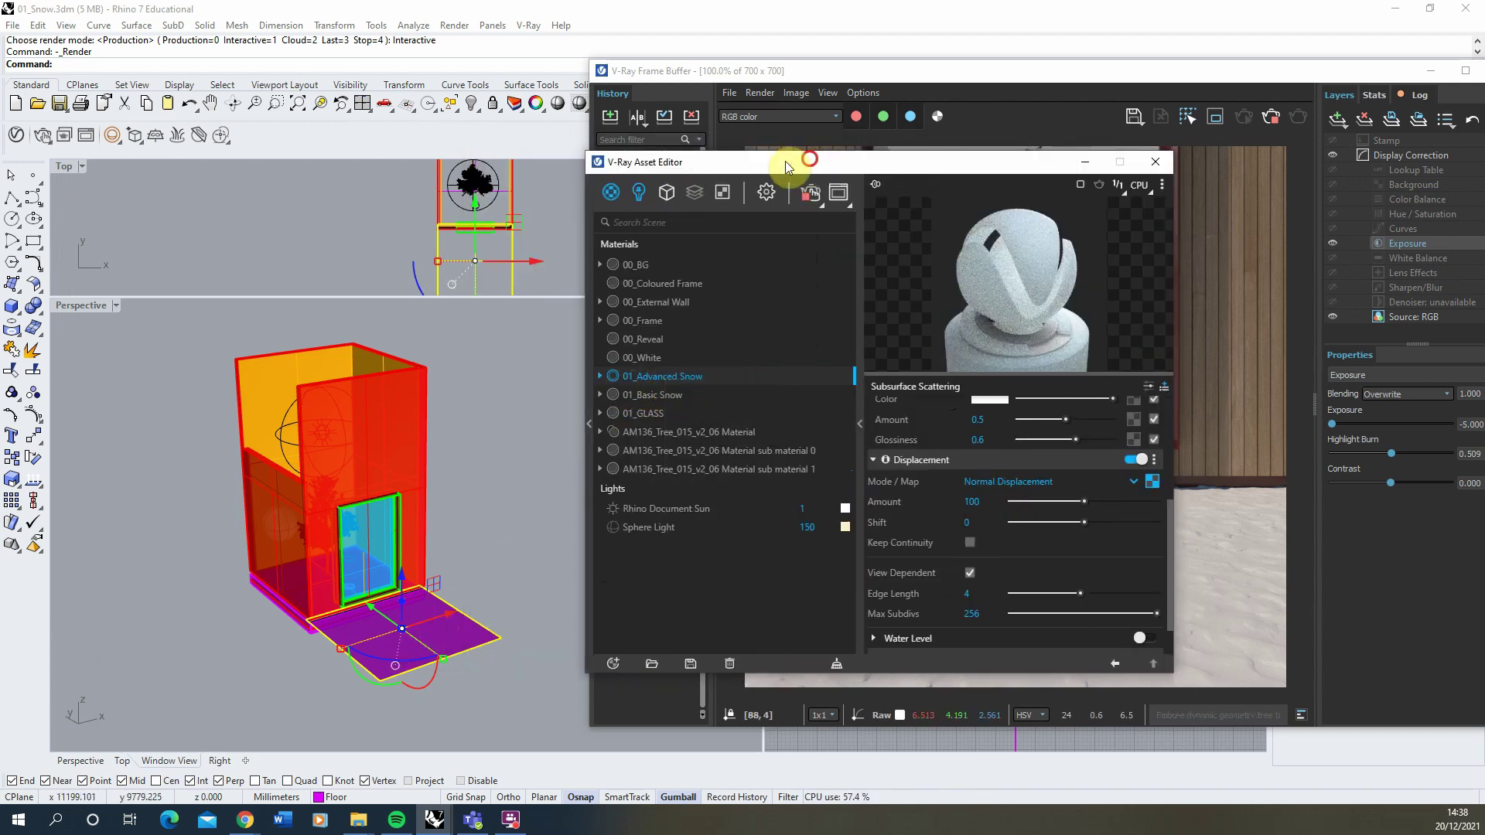
left_click_drag(786, 161, 266, 180)
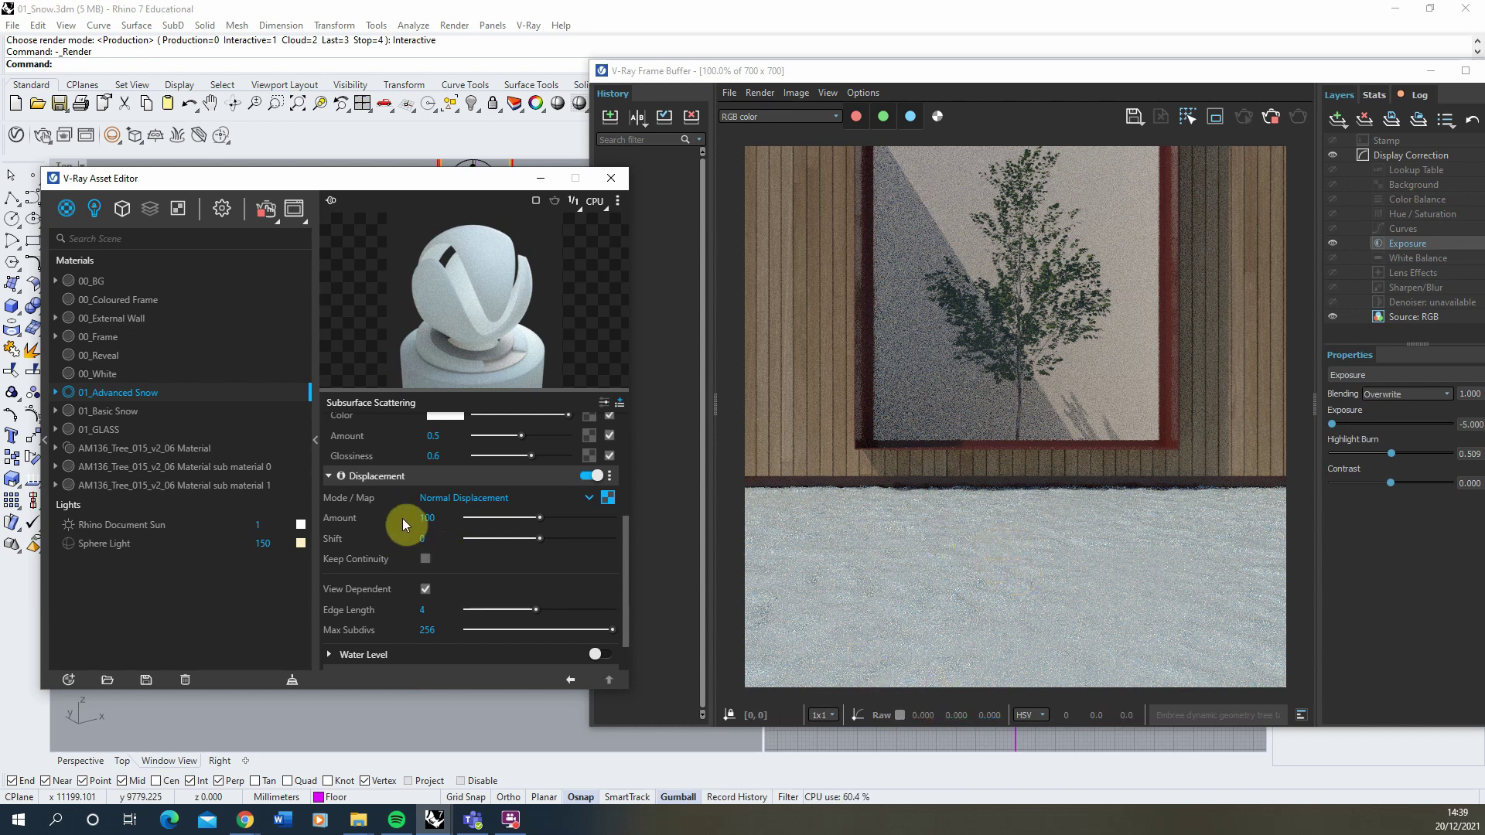
- Set the displacement amount of 01_Advanced Snow to 200
double_click(426, 517)
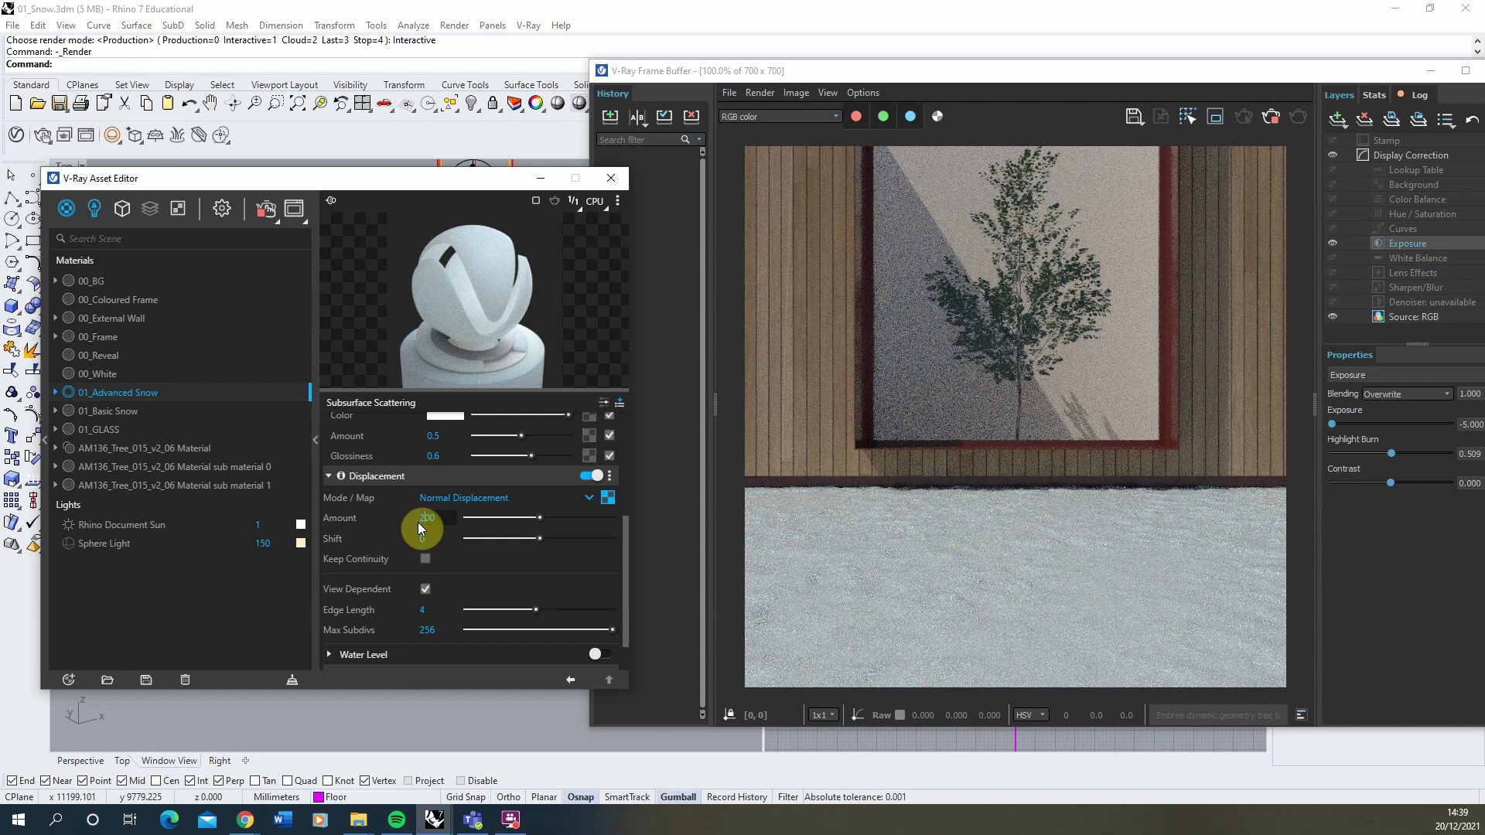
type("200")
key("Return")
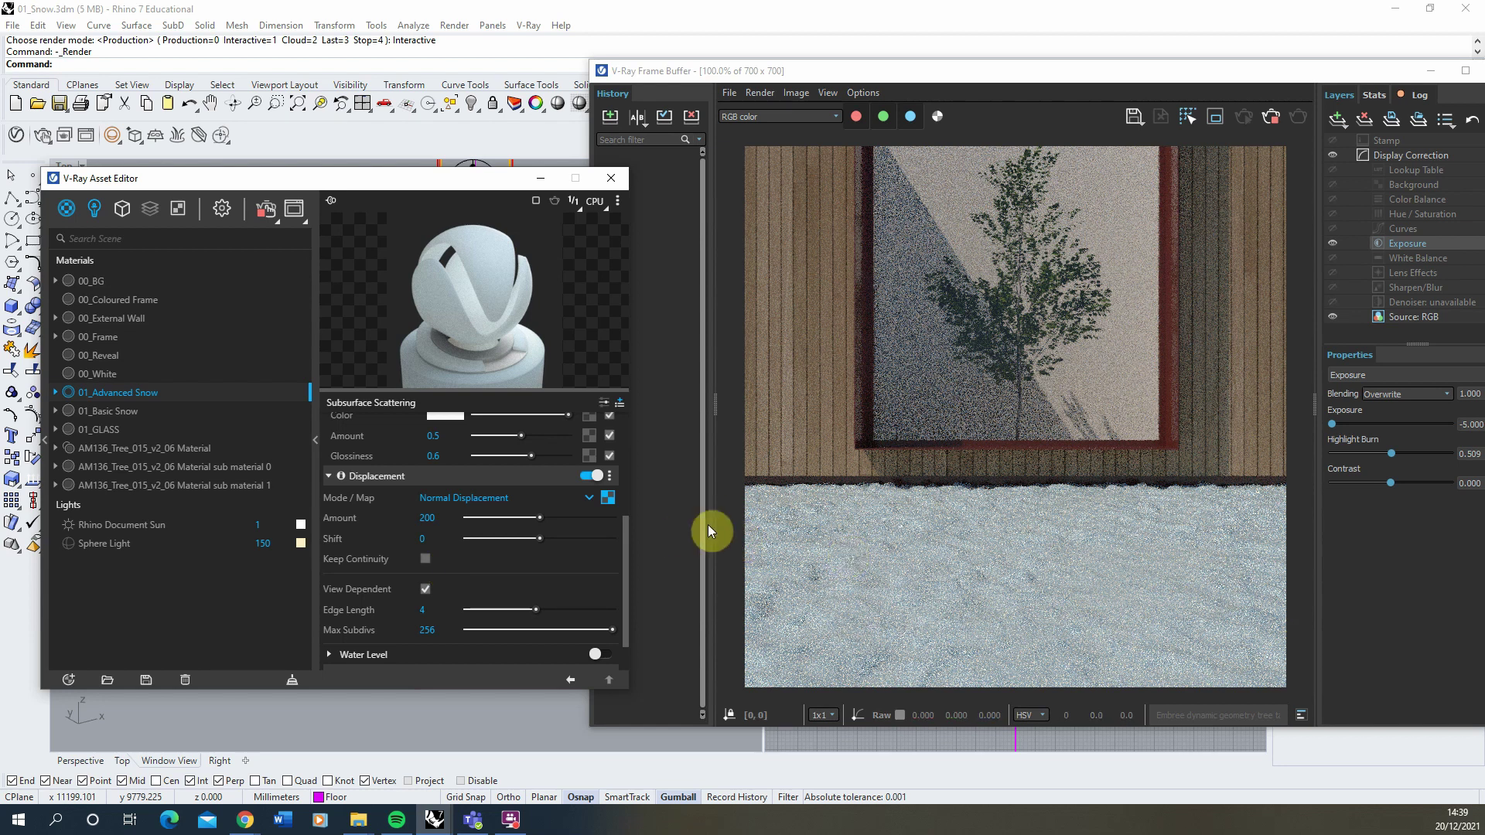
- Set the displacement amount of 01_Advanced Snow to 120
type("2")
left_click_drag(430, 518, 405, 521)
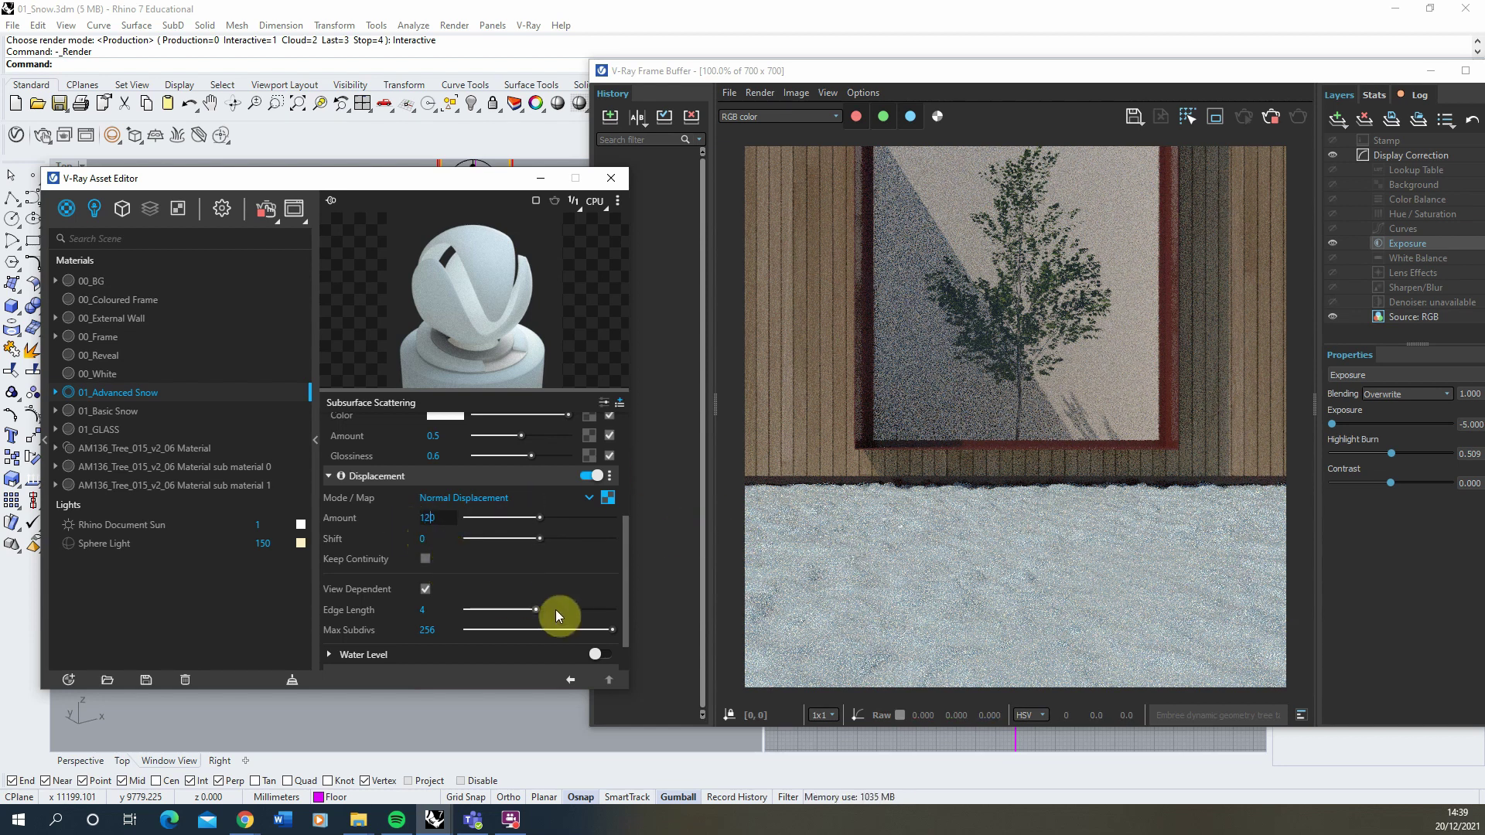
key("Return")
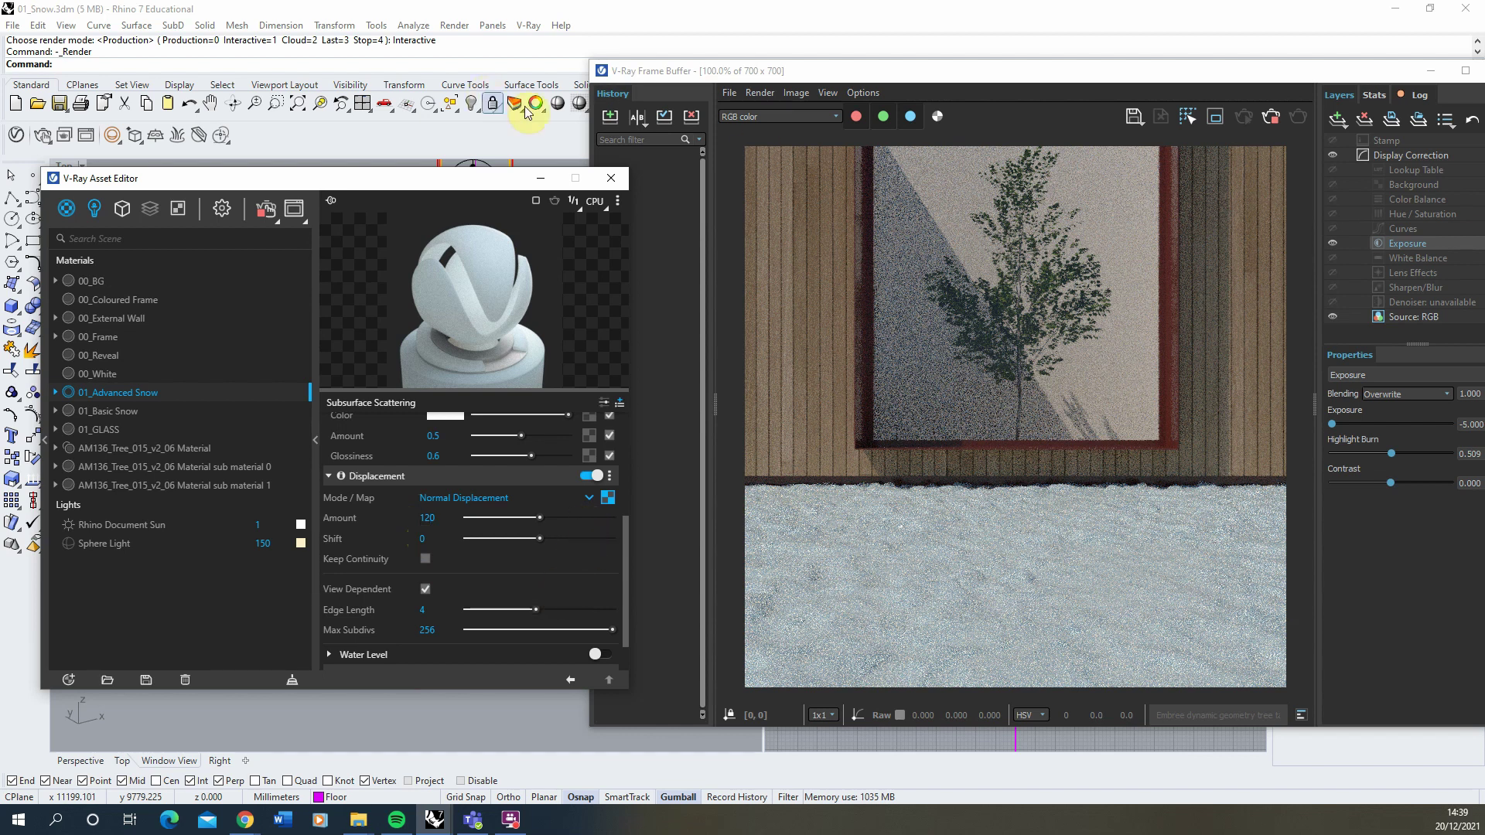
- Stop the interactive render, minimise the frame buffer and move the Asset Editor clear of the Perspective viewport
left_click(1274, 119)
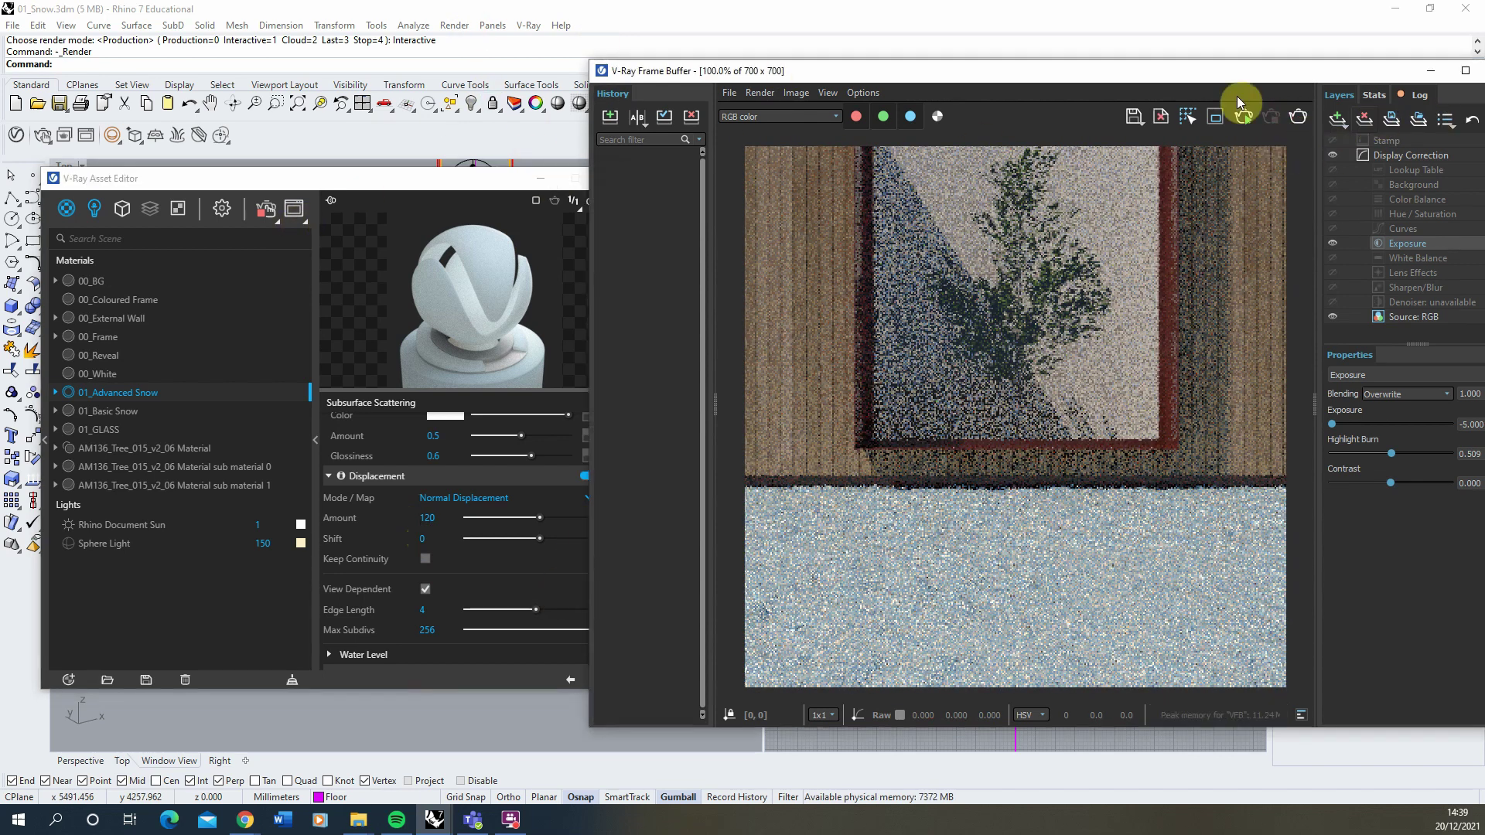
left_click(1430, 72)
left_click_drag(451, 180, 1065, 200)
- Move the sphere beside the building along one axis to the floor area in front of the framed window
right_click_drag(189, 546, 179, 605)
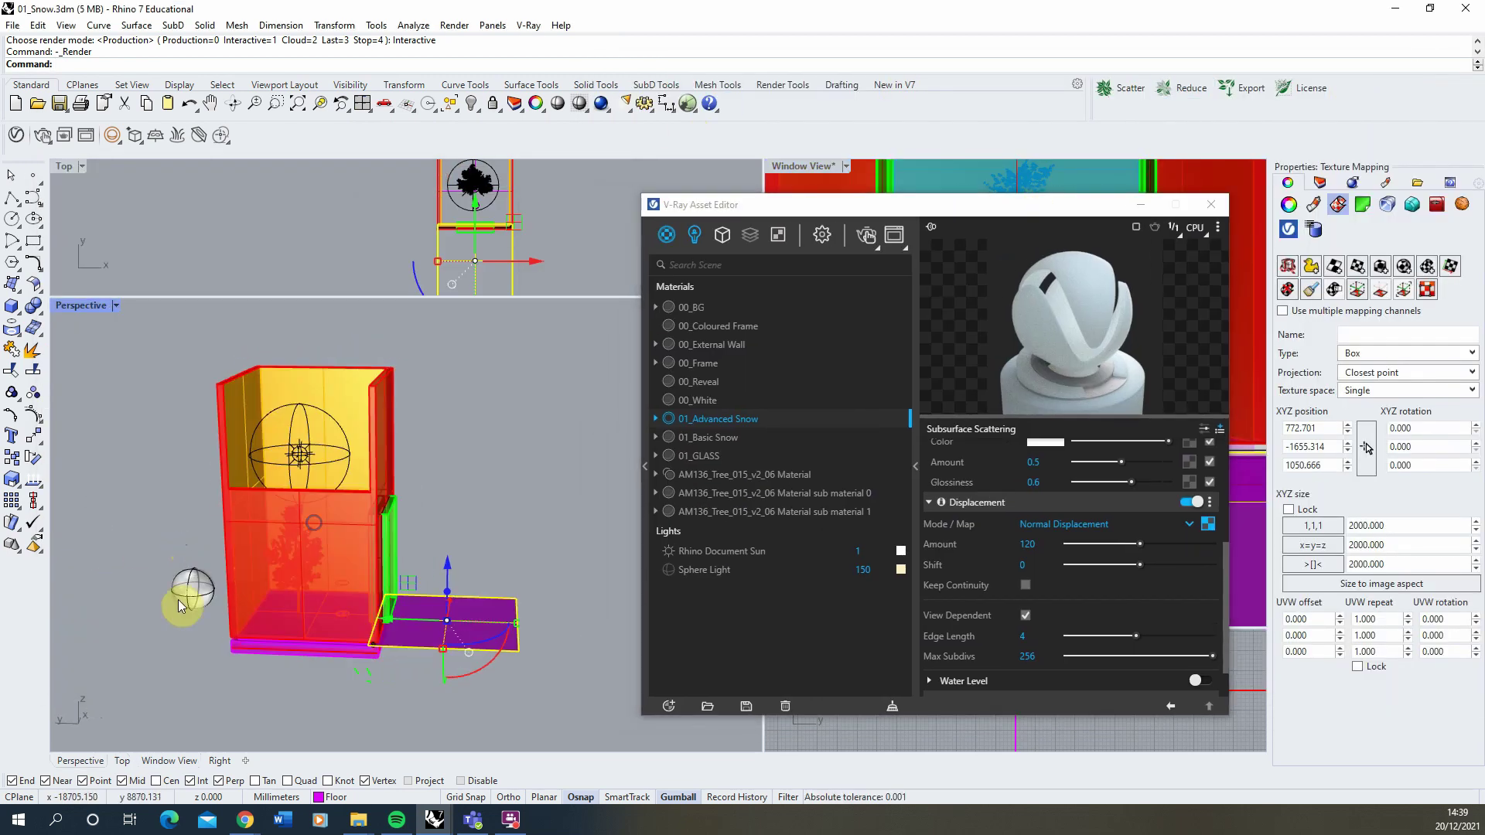
left_click(180, 604)
scroll(215, 583, "up", 5)
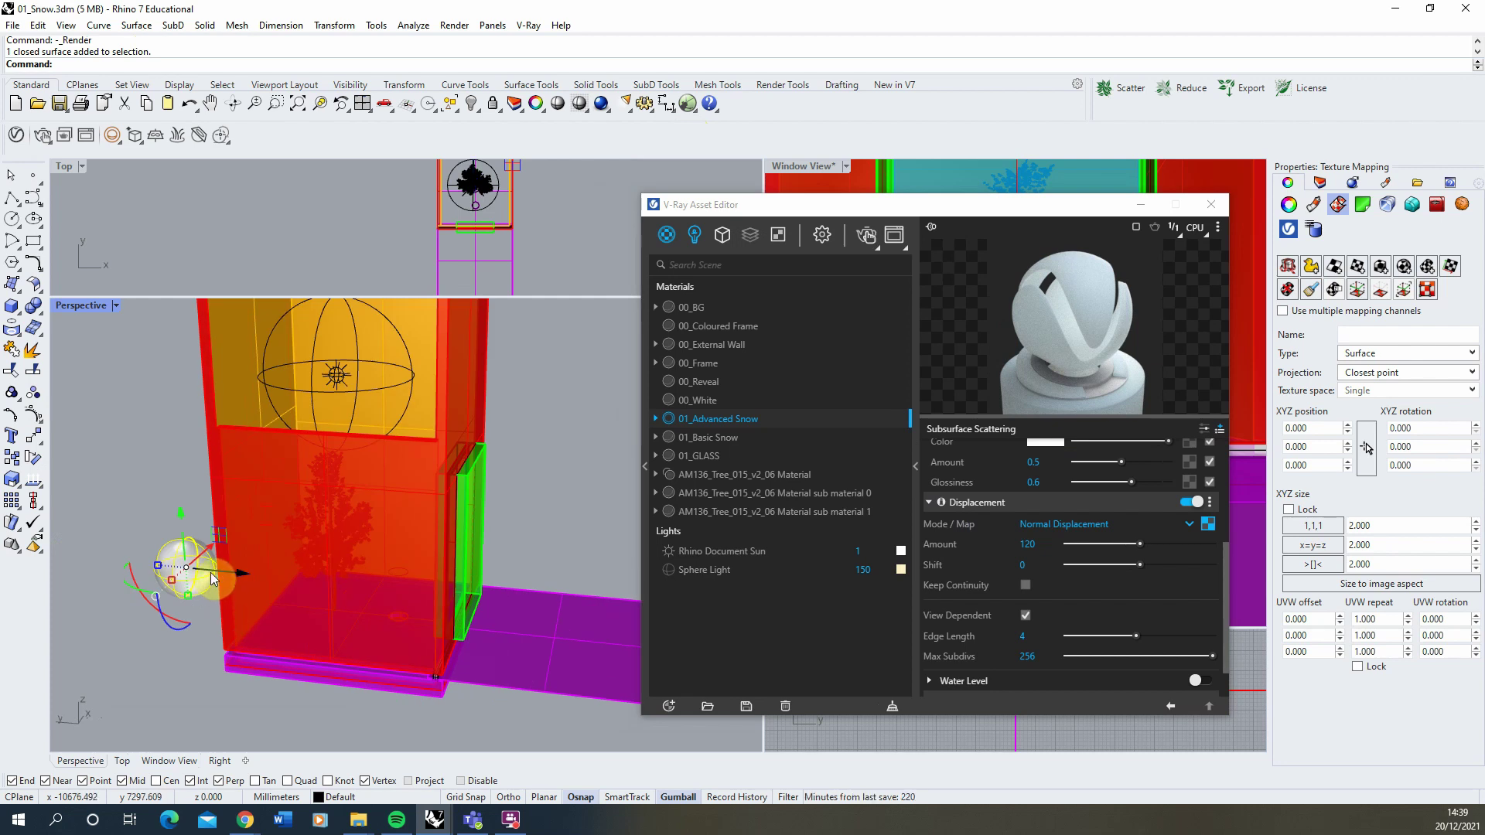
left_click(1139, 204)
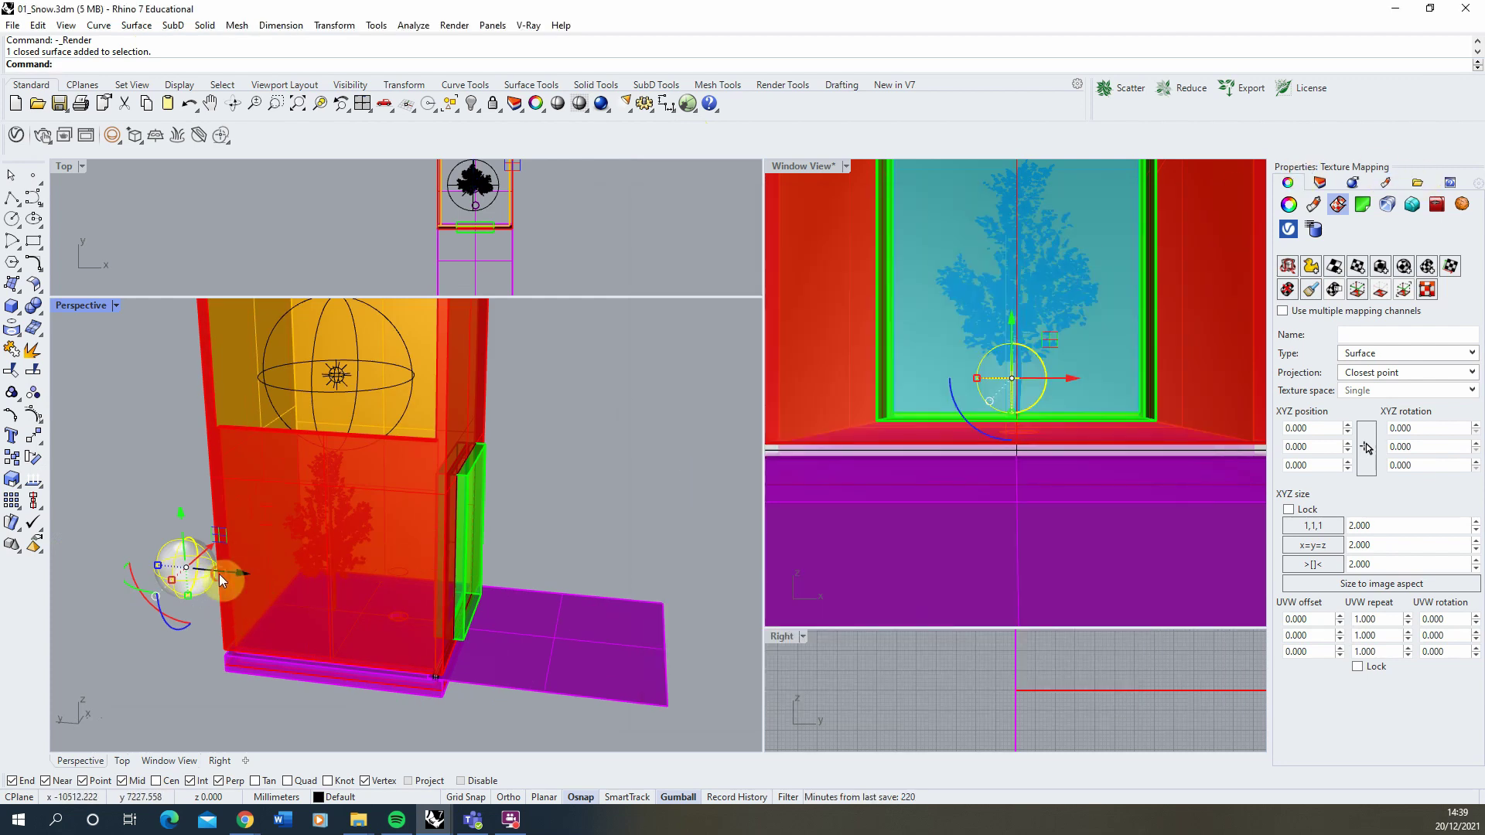
left_click_drag(220, 573, 609, 579)
right_click_drag(610, 579, 606, 577)
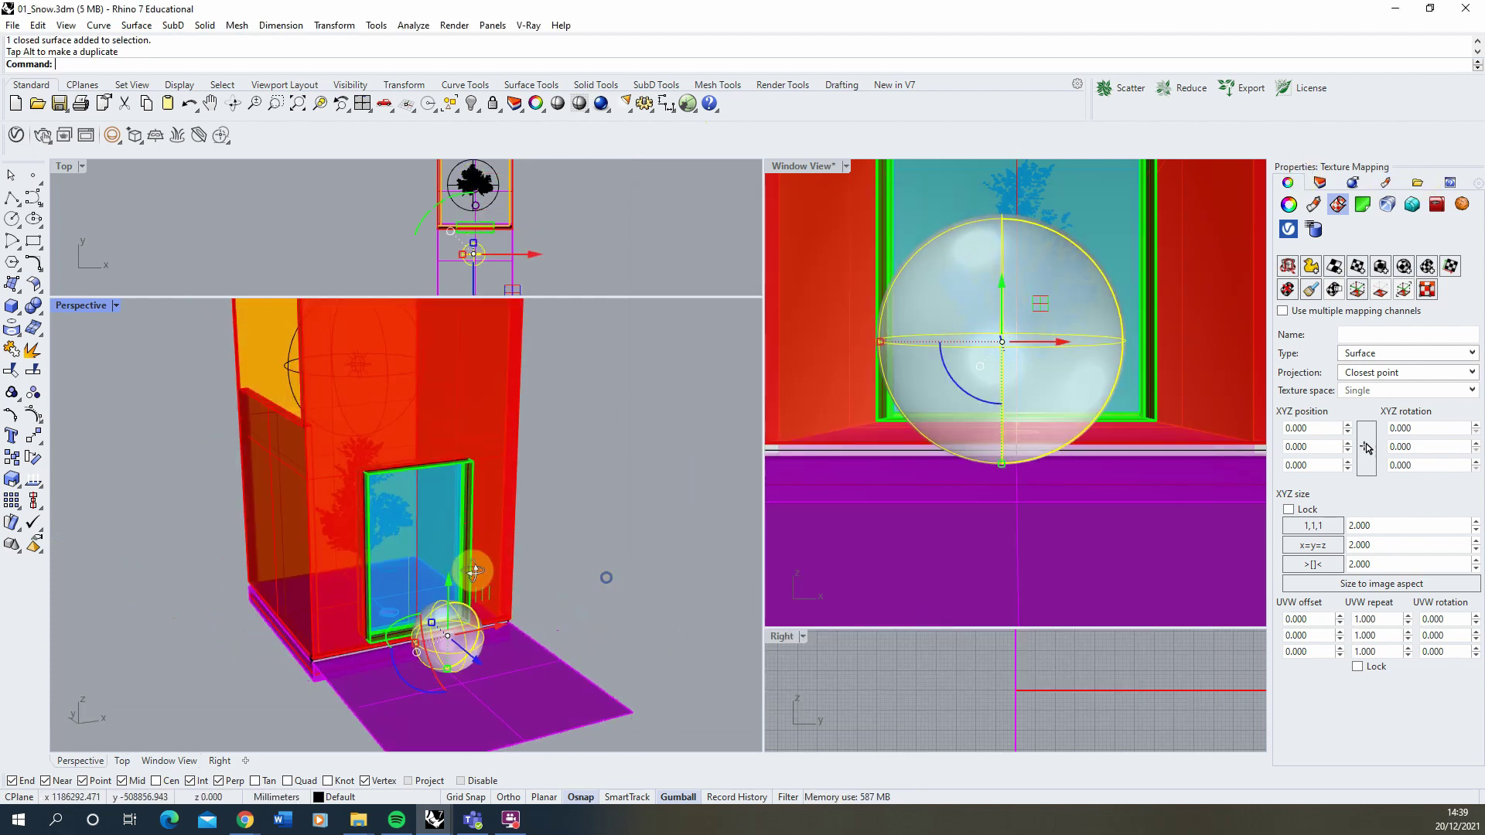
right_click_drag(474, 570, 380, 579)
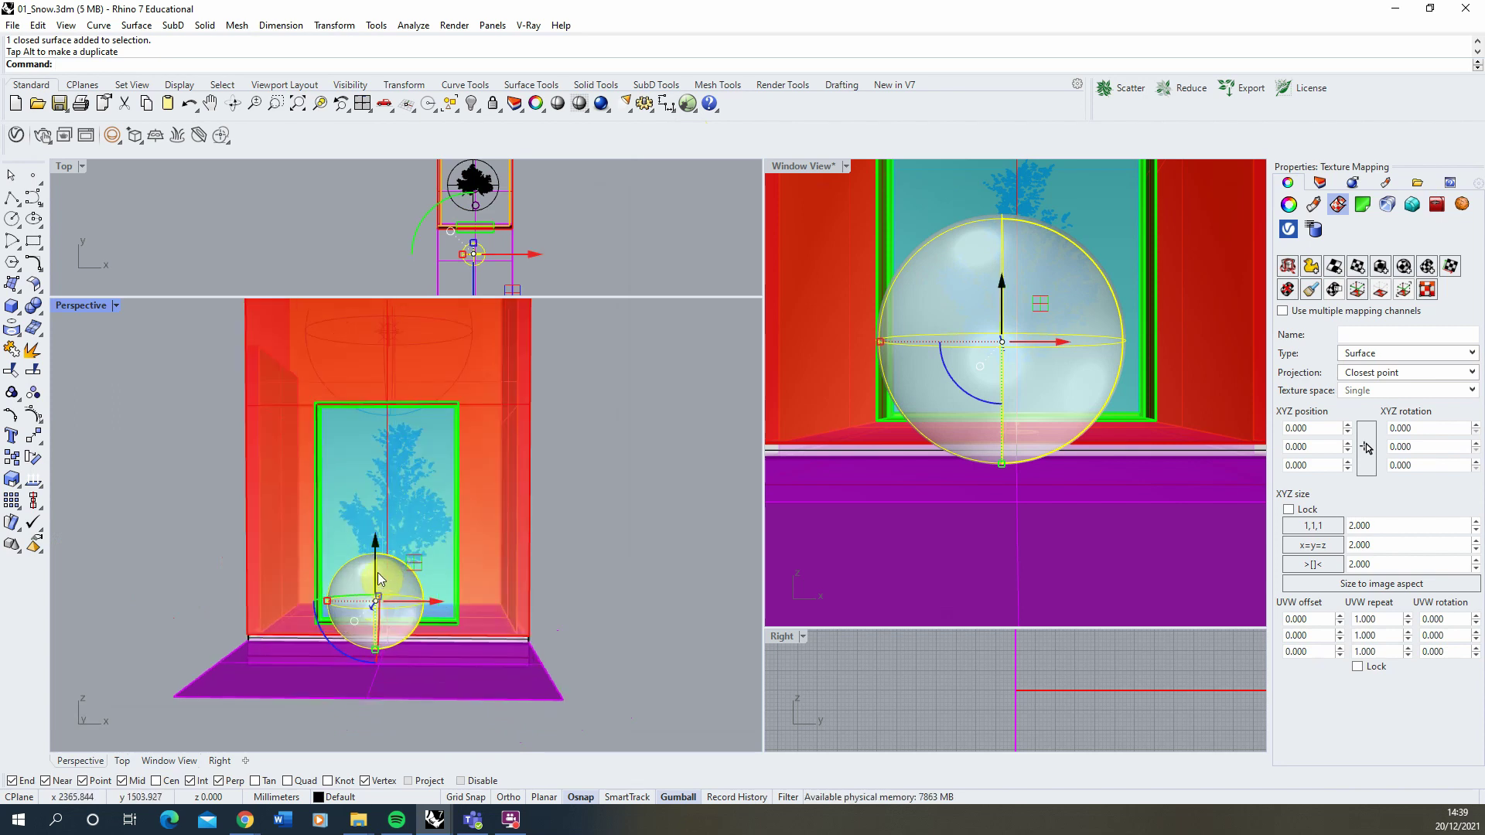
- Lower the sphere towards the floor and shift it sideways to centre it in front of the window
left_click_drag(379, 582, 376, 608)
mouse_move(377, 607)
right_mouse_down()
mouse_move(411, 599)
mouse_move(397, 606)
right_mouse_up()
left_click_drag(397, 606, 448, 613)
left_click(628, 561)
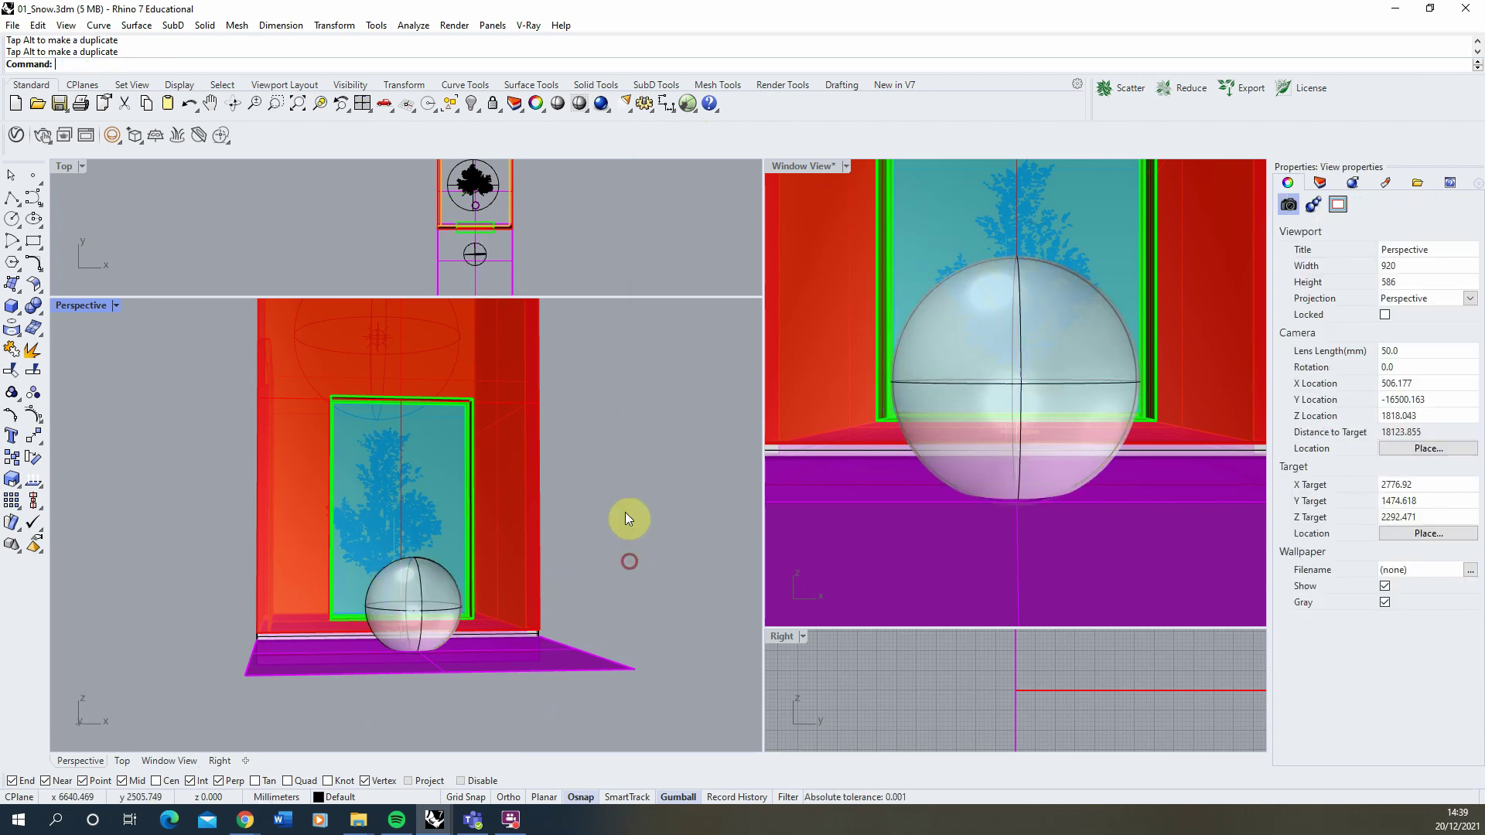
- Apply the 01_Advanced Snow material to the sphere and minimise the Asset Editor
left_click(431, 606)
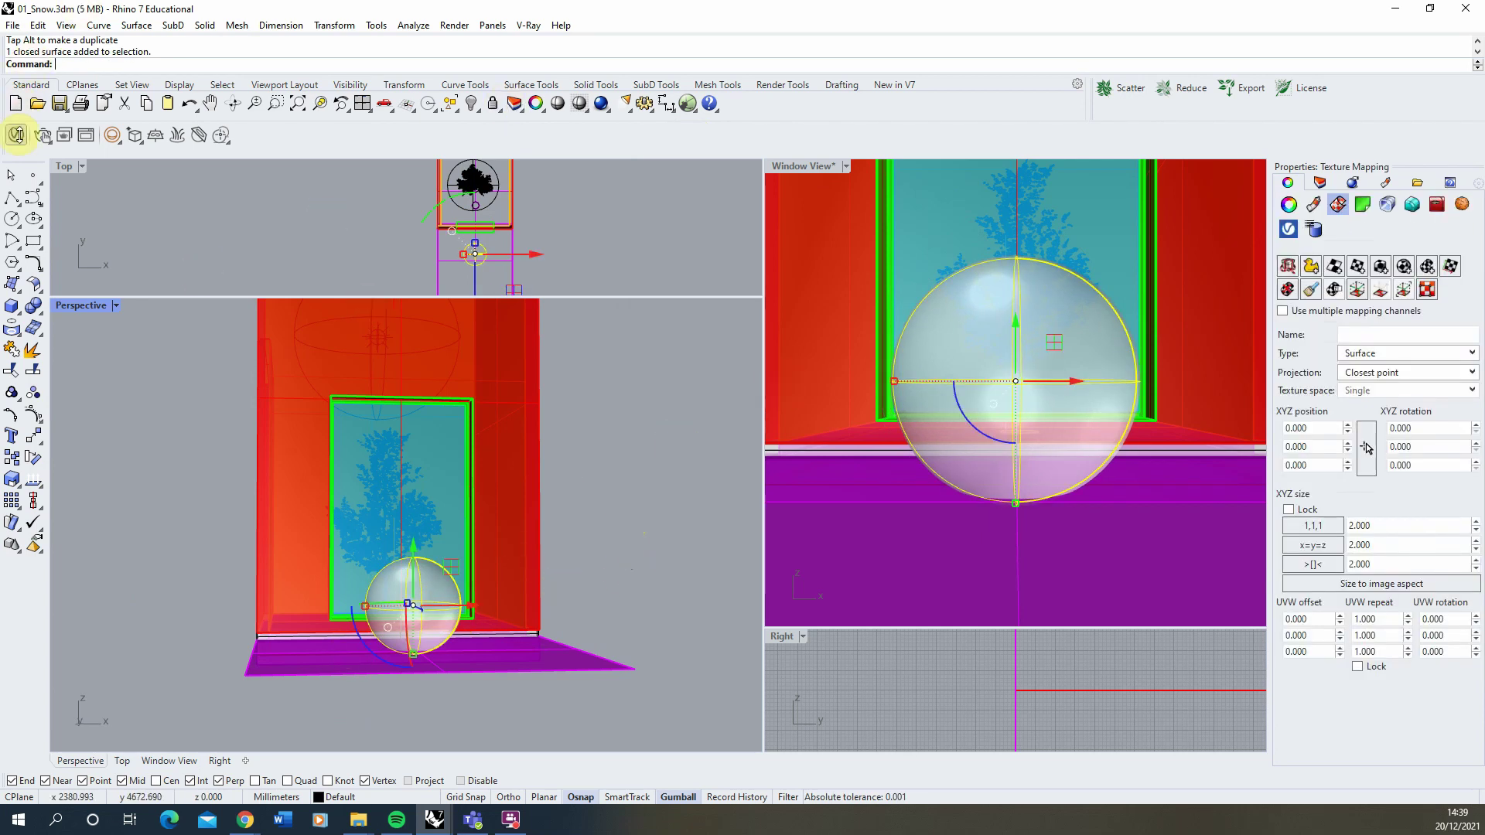
left_click(16, 136)
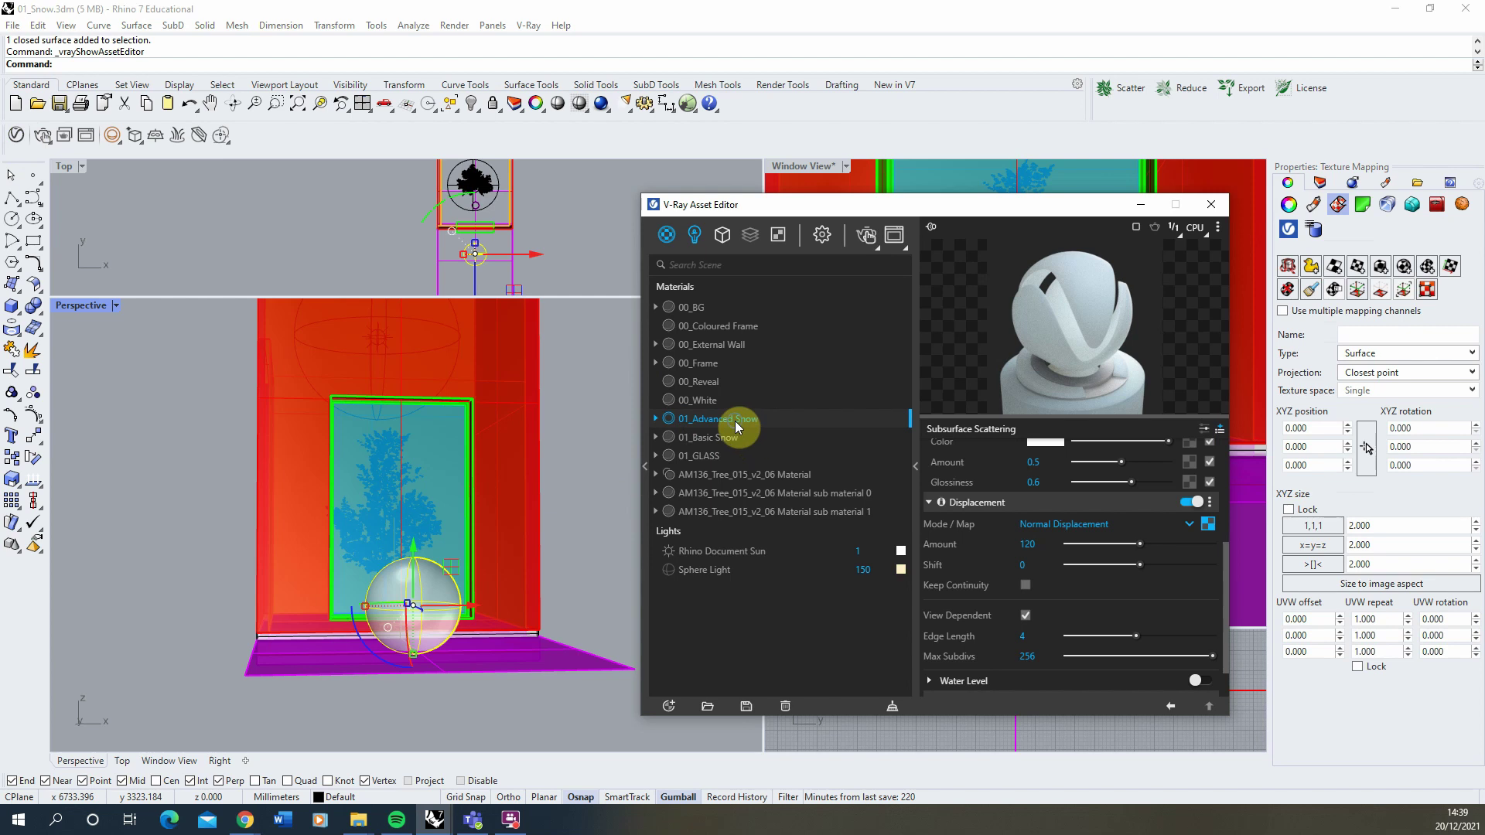
right_click(736, 426)
left_click(777, 459)
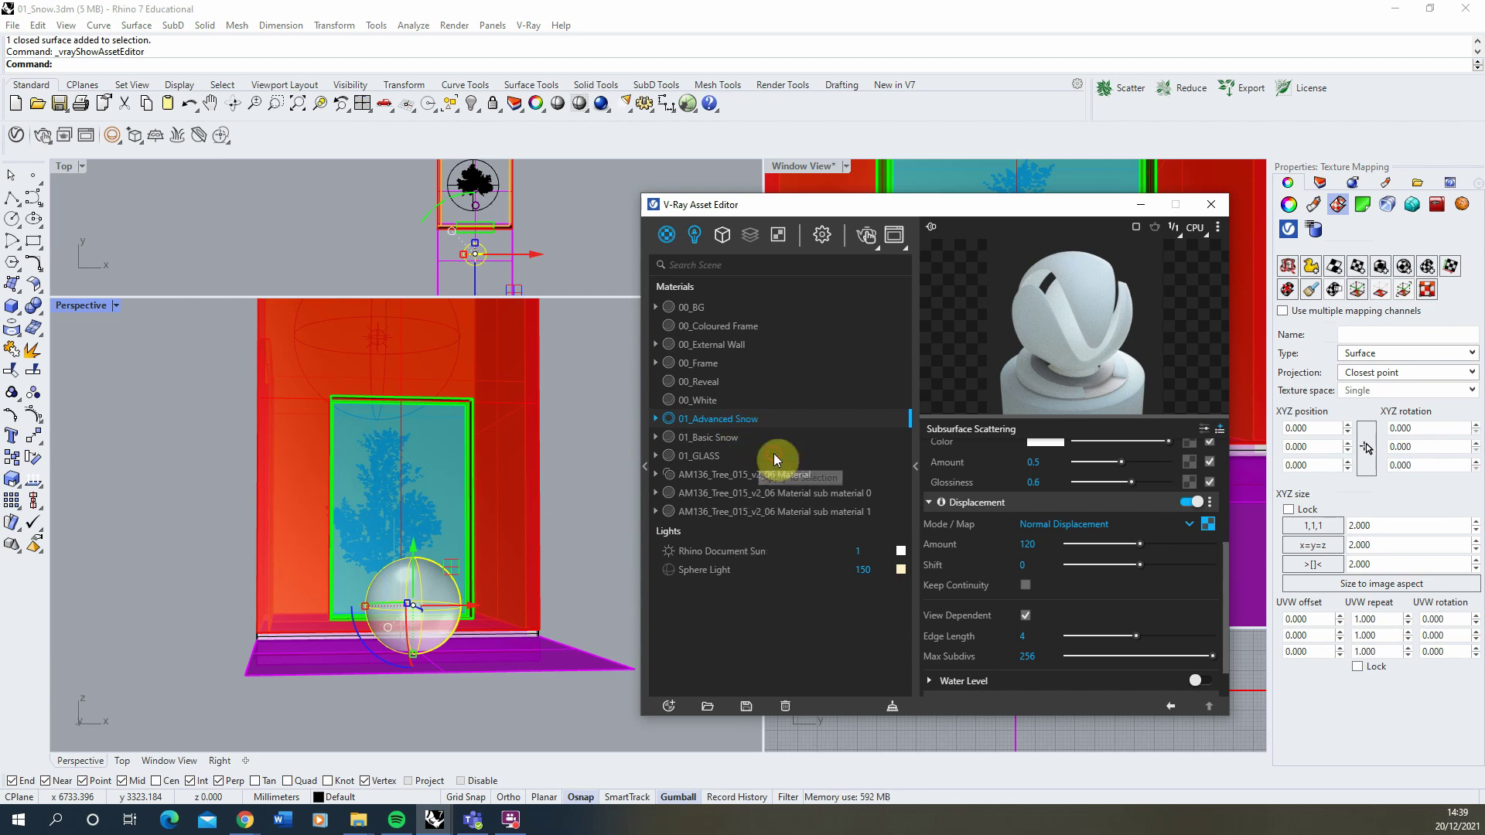
left_click(1140, 204)
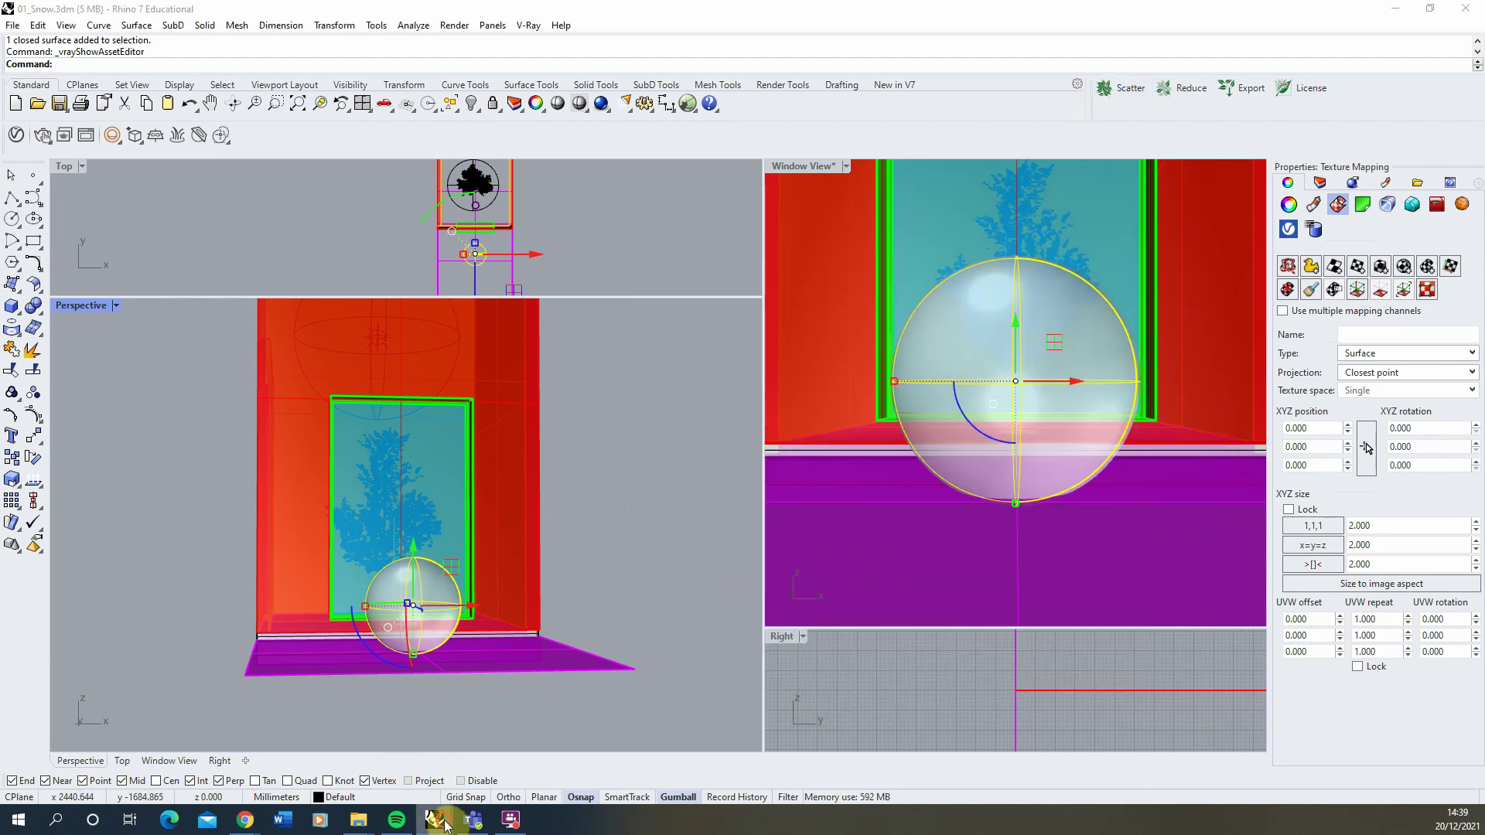
- Bring back the V-Ray frame buffer and start the interactive render with the snow sphere
left_click(580, 745)
left_click_drag(961, 56, 809, 140)
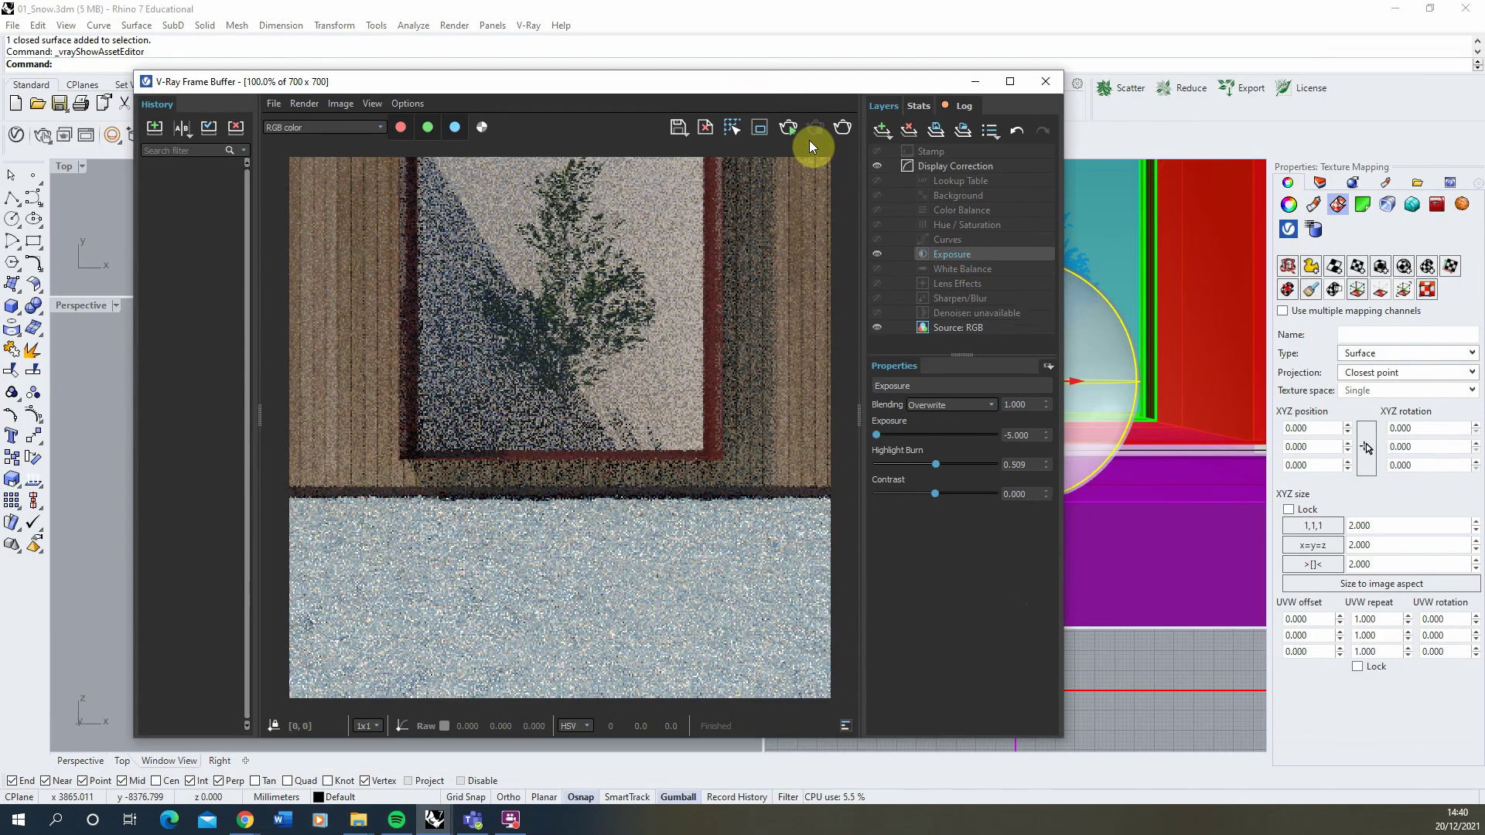
left_click(794, 126)
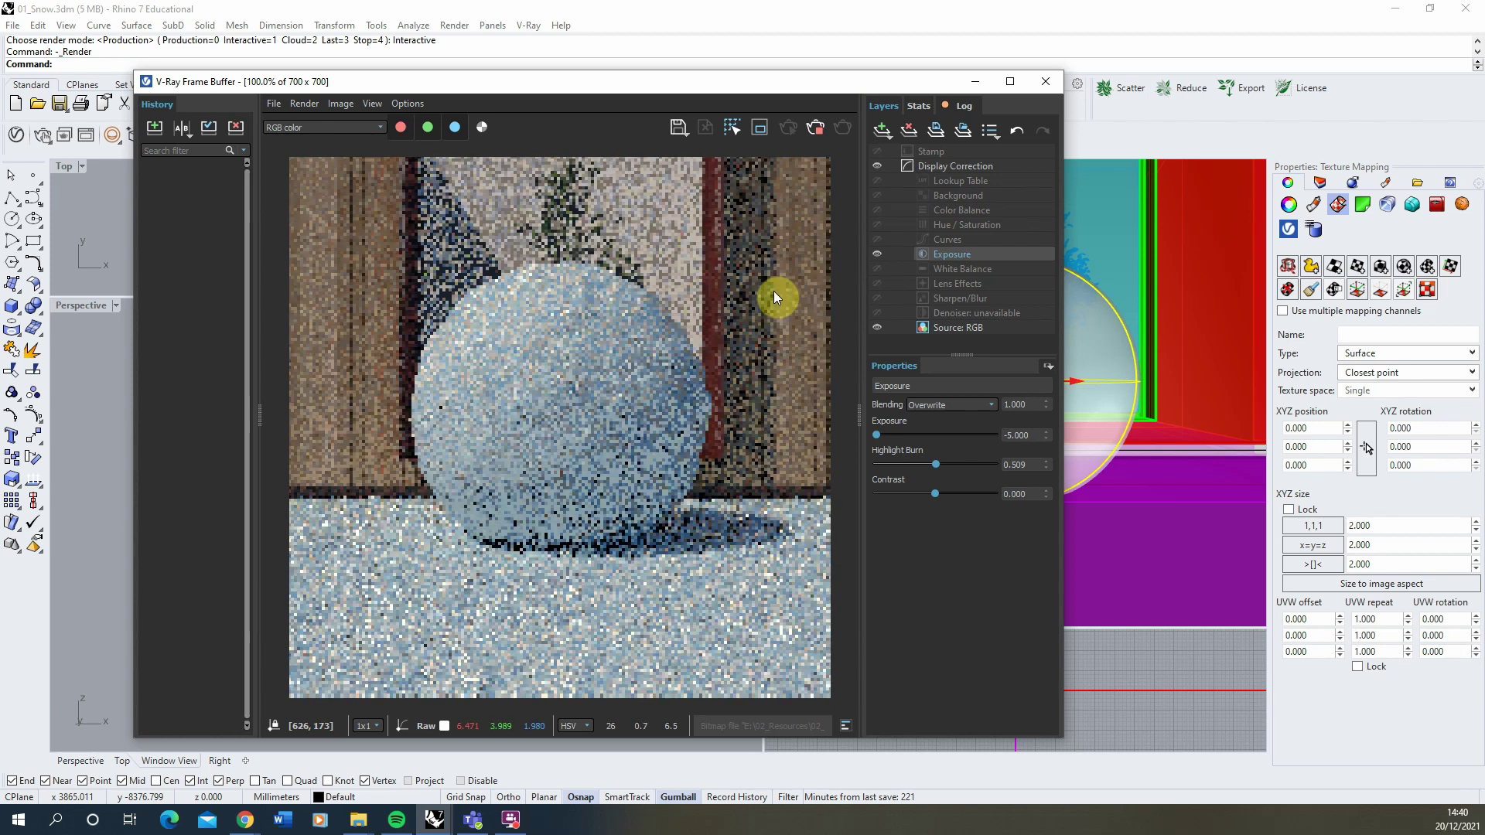
- Move the frame buffer off the Window View and raise the sphere slightly in two small moves
left_click_drag(590, 86, 487, 90)
left_click_drag(1018, 340, 1017, 338)
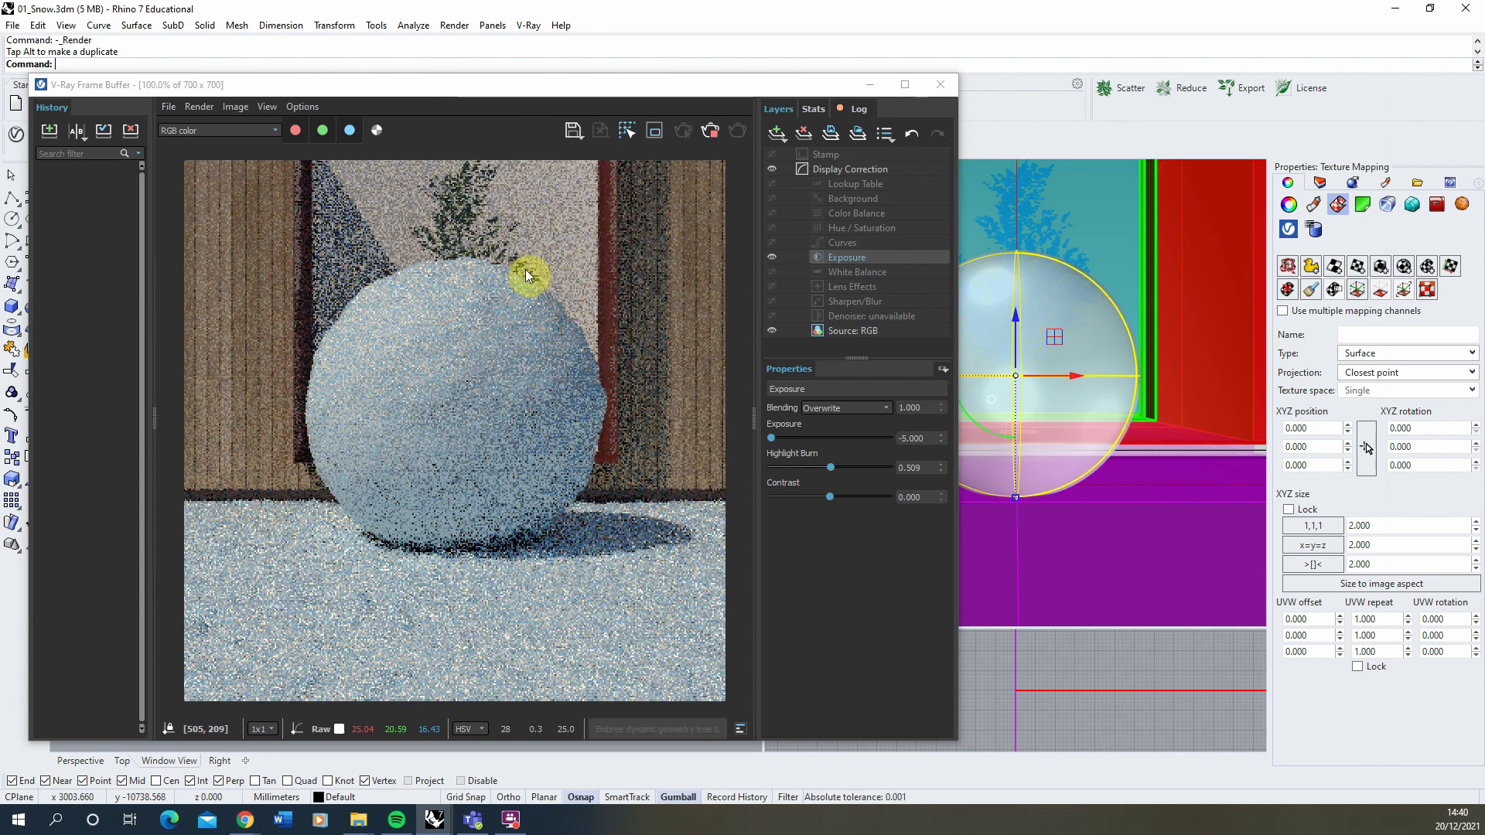
left_click_drag(1016, 337, 1019, 328)
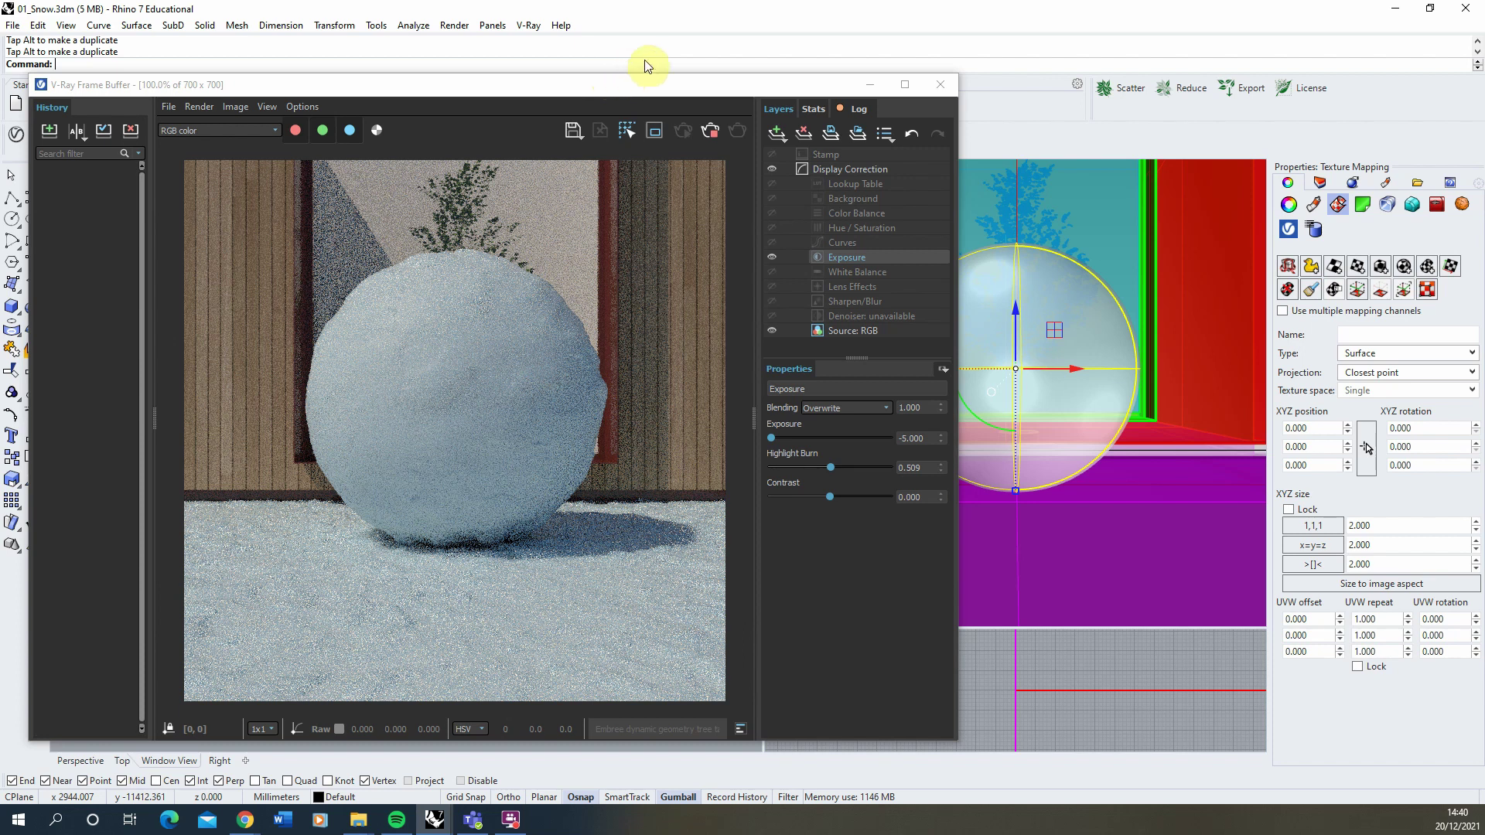
- Reopen the Asset Editor and arrange it side by side with the frame buffer so the rendered sphere stays in view
left_click_drag(679, 94, 1101, 87)
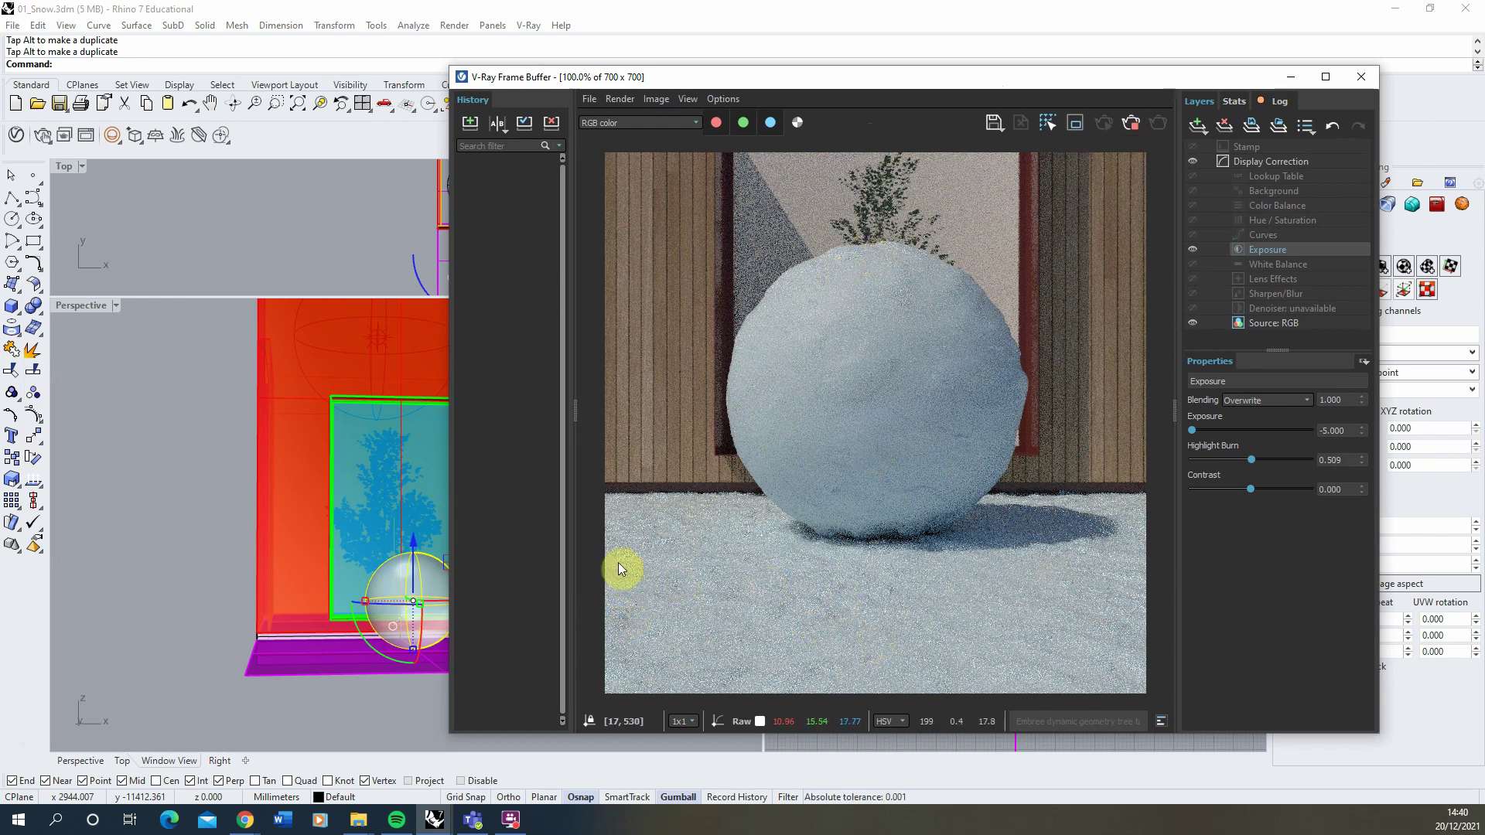
left_click_drag(900, 78, 996, 81)
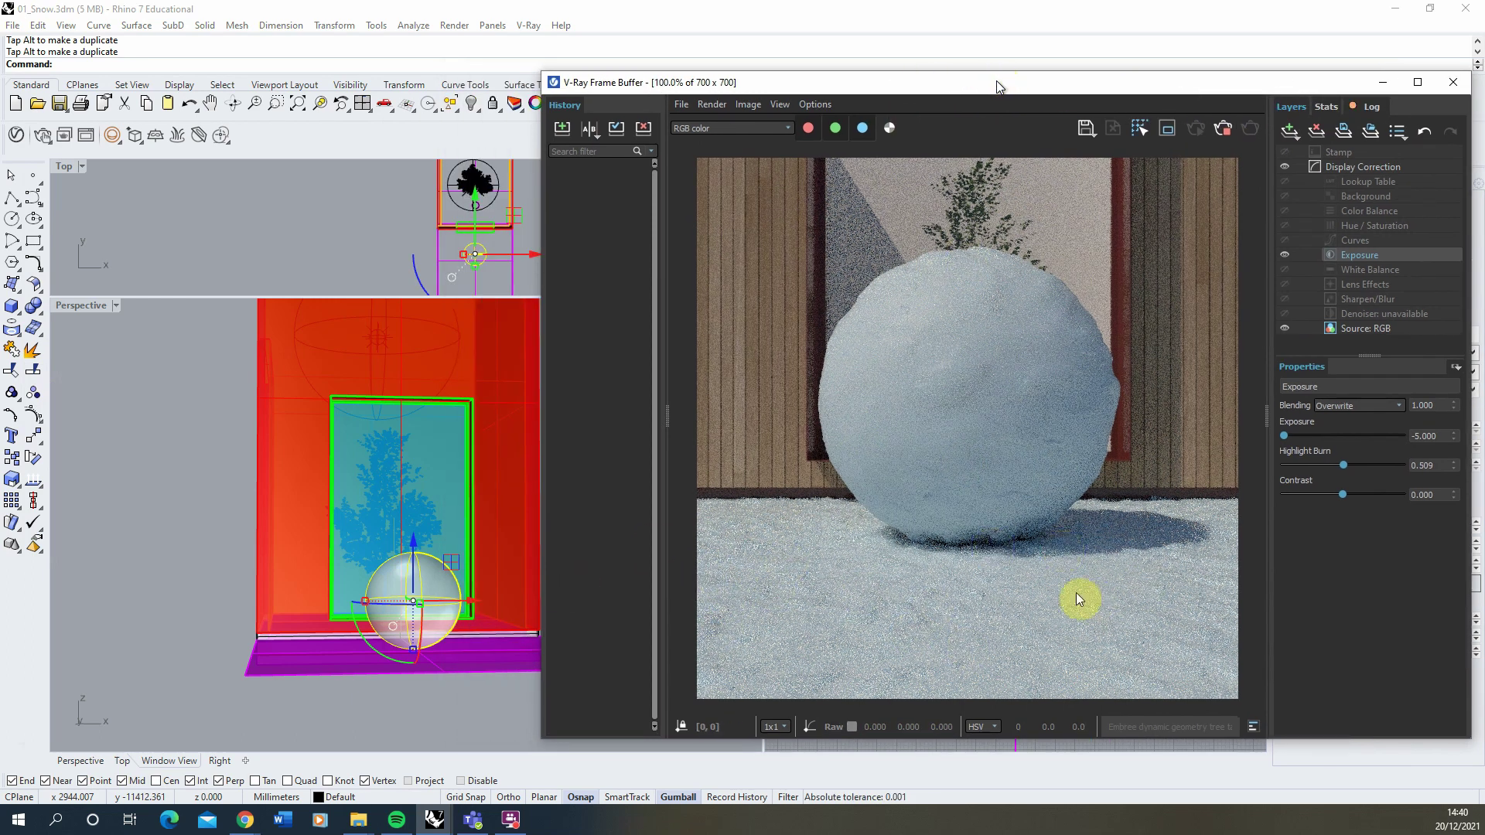
left_click(203, 133)
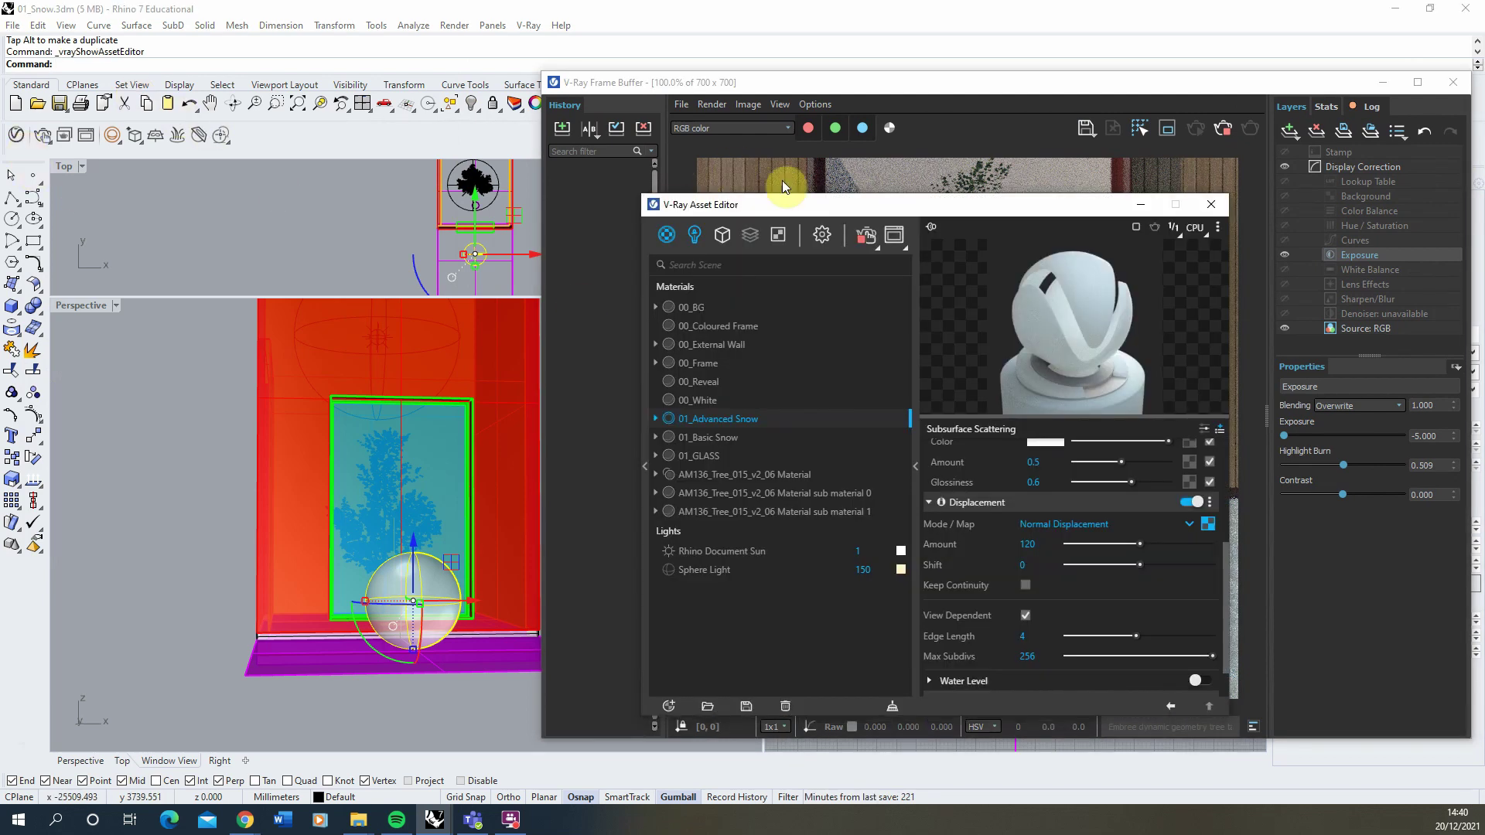
left_click_drag(713, 206, 135, 177)
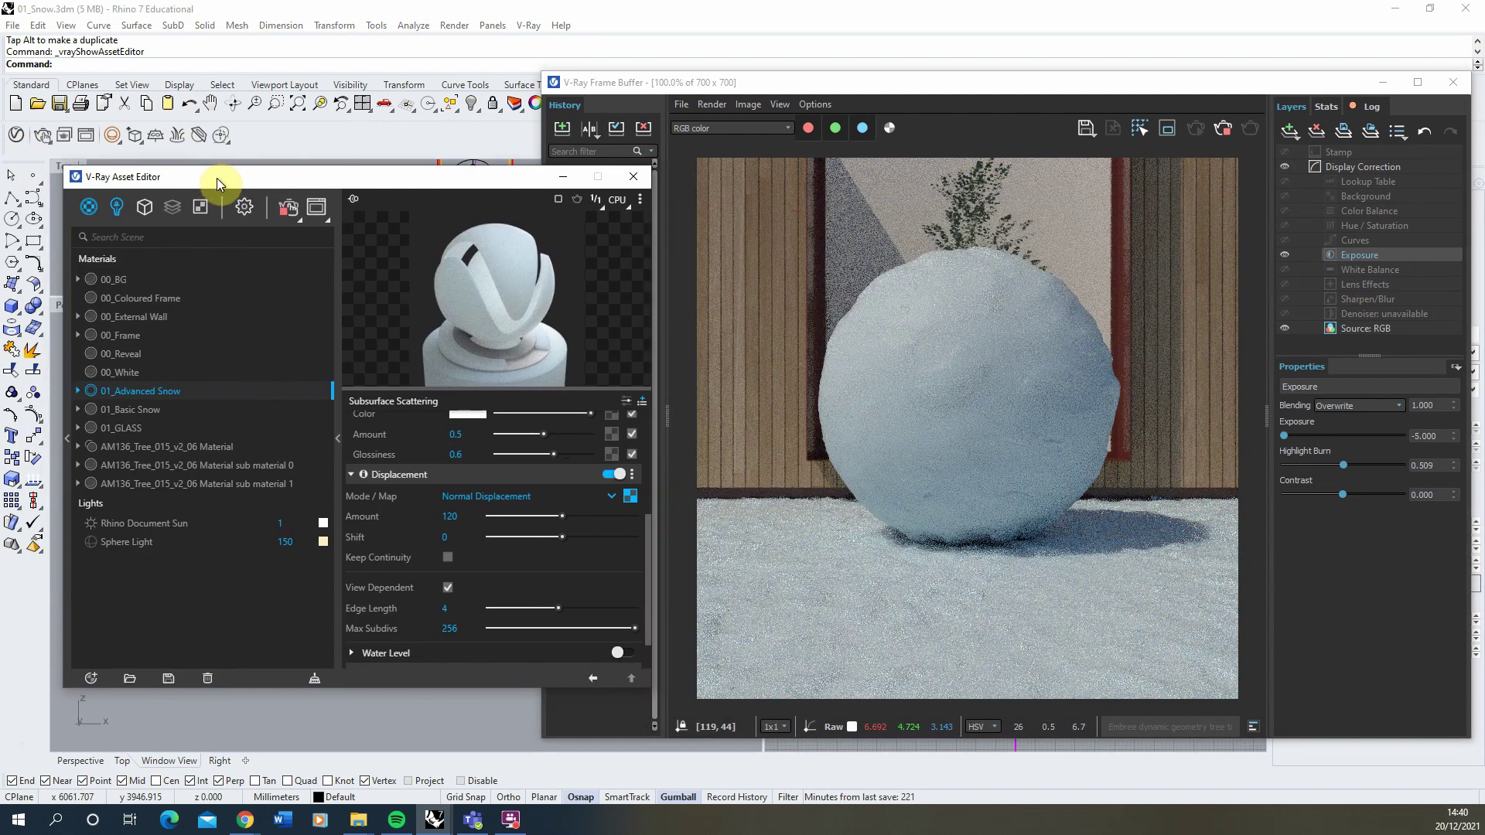
- Duplicate the 01_Advanced Snow material and rename the copy 01_Advanced Snow_2
right_click(159, 391)
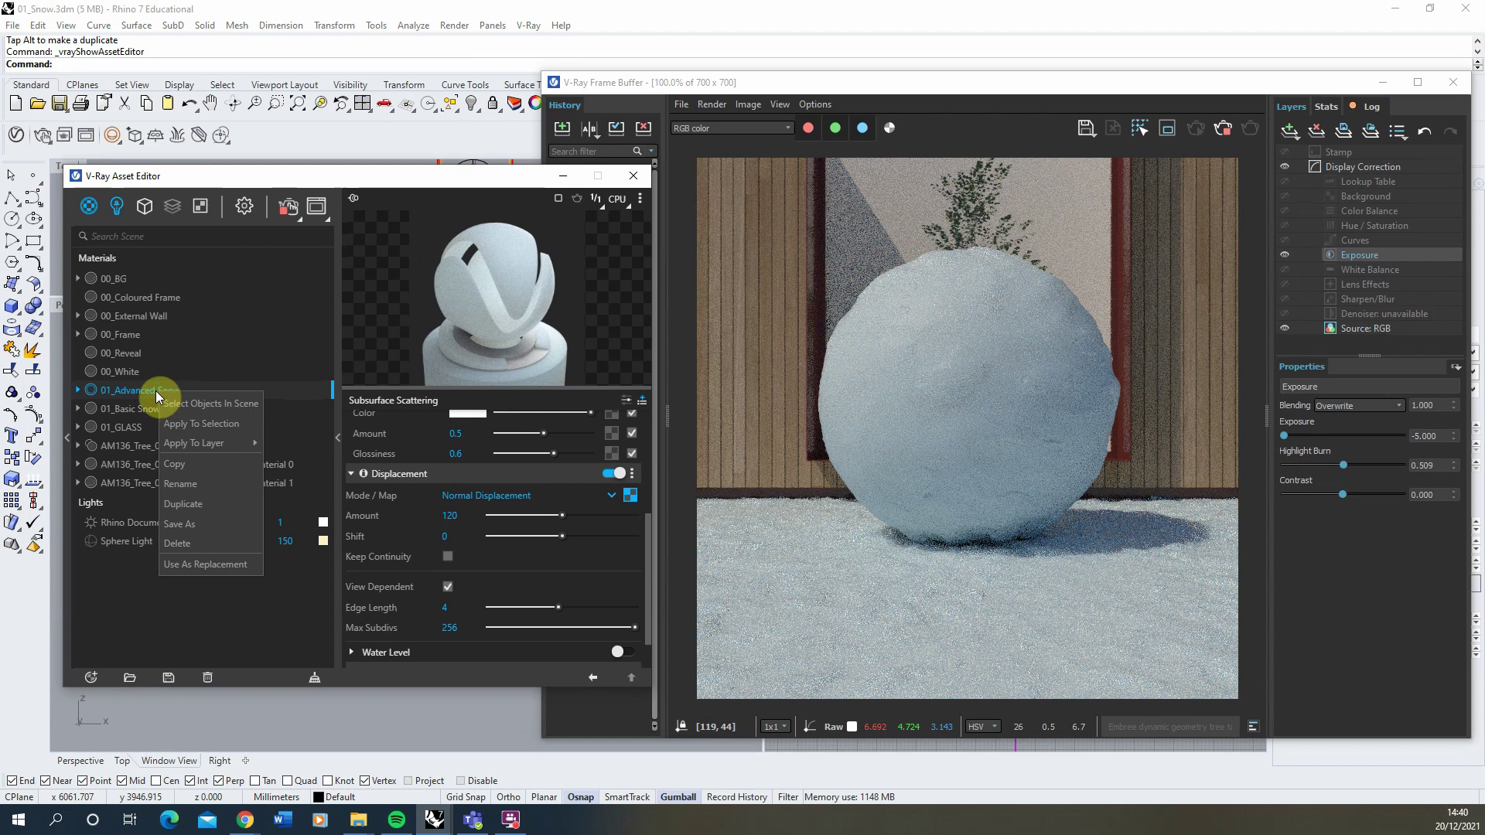
left_click(191, 506)
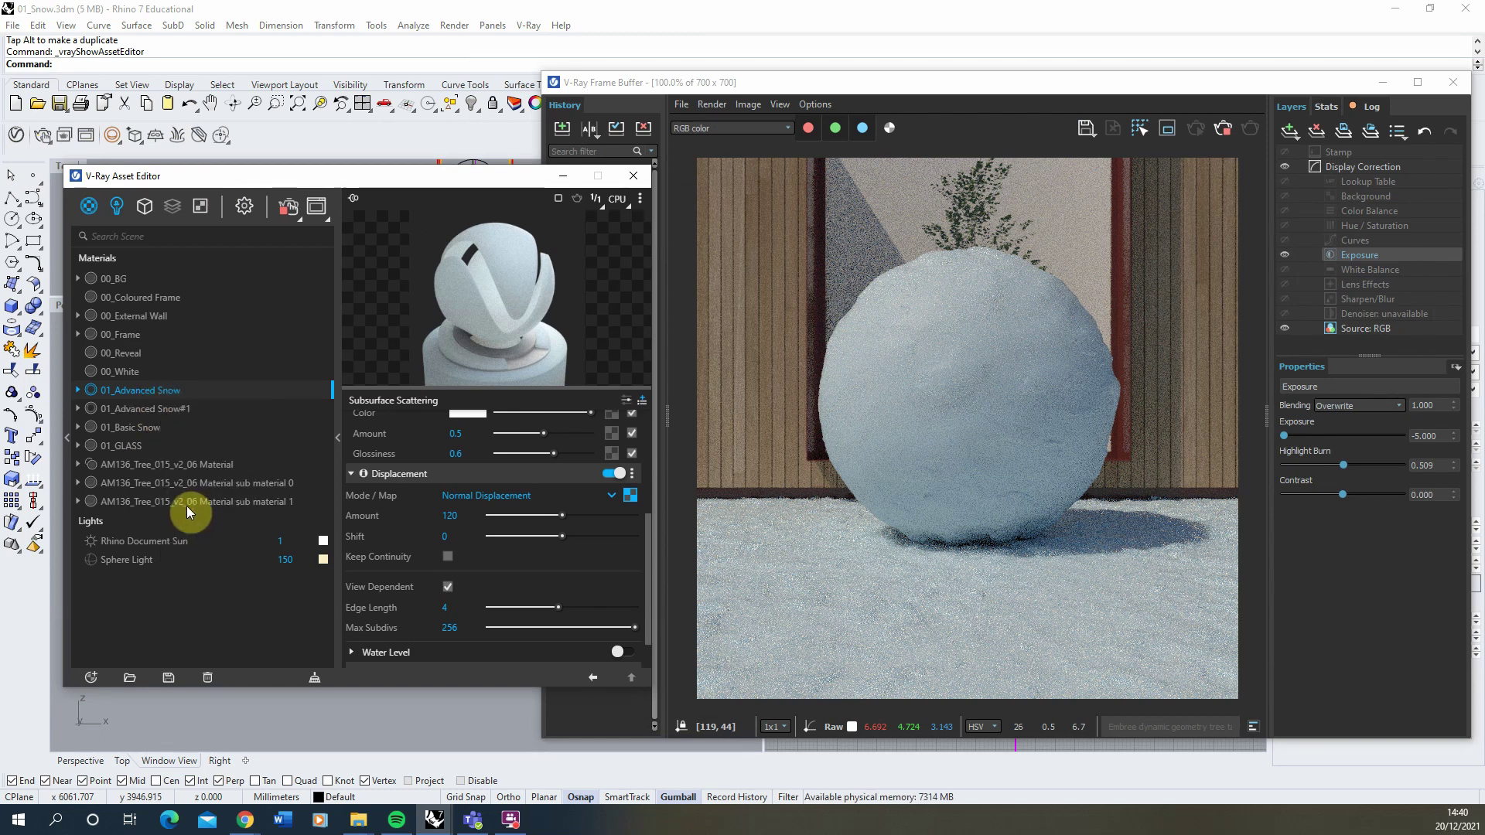
left_click(181, 407)
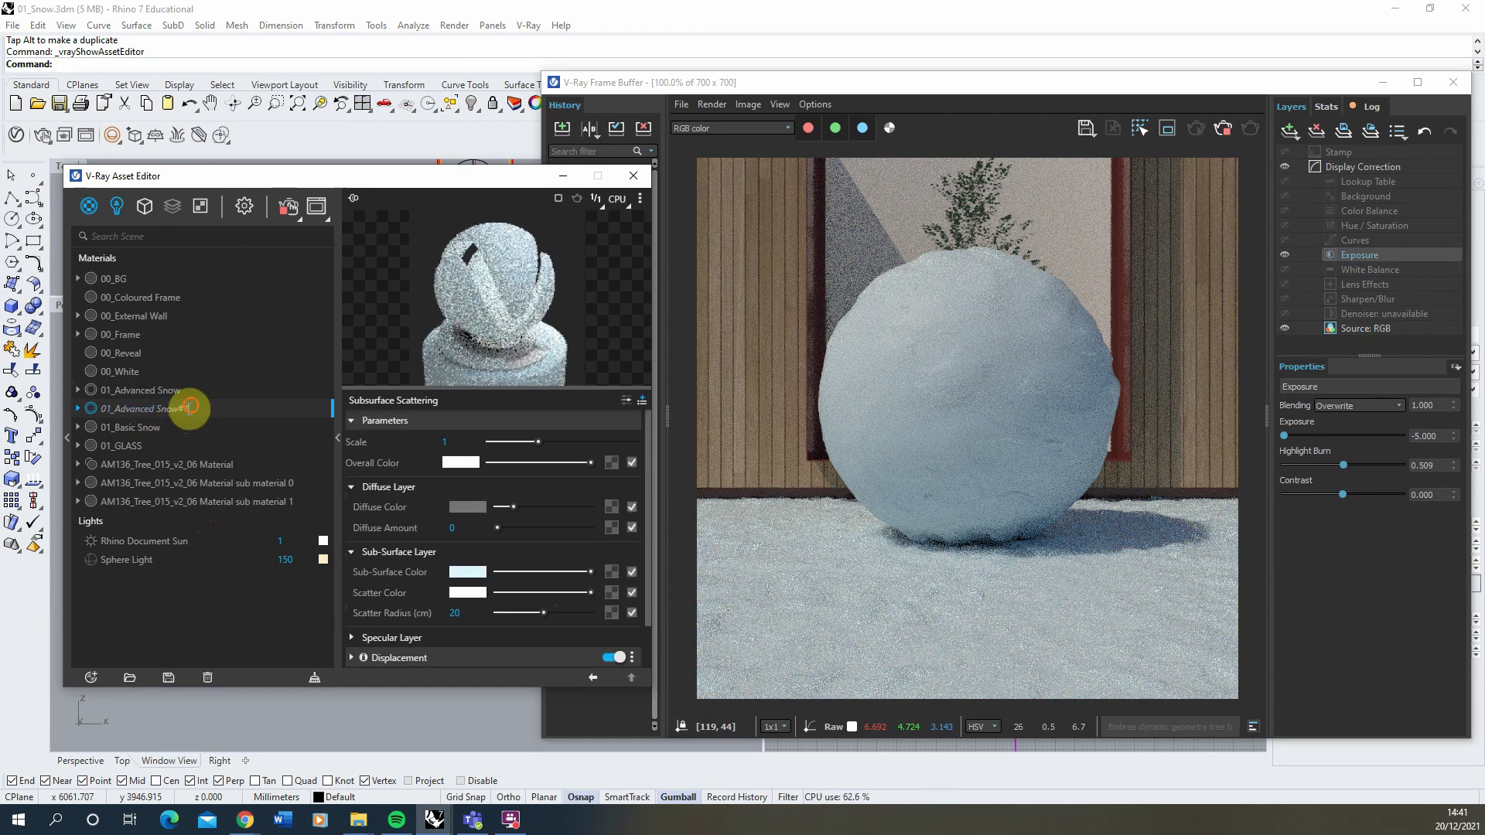
left_click(181, 408)
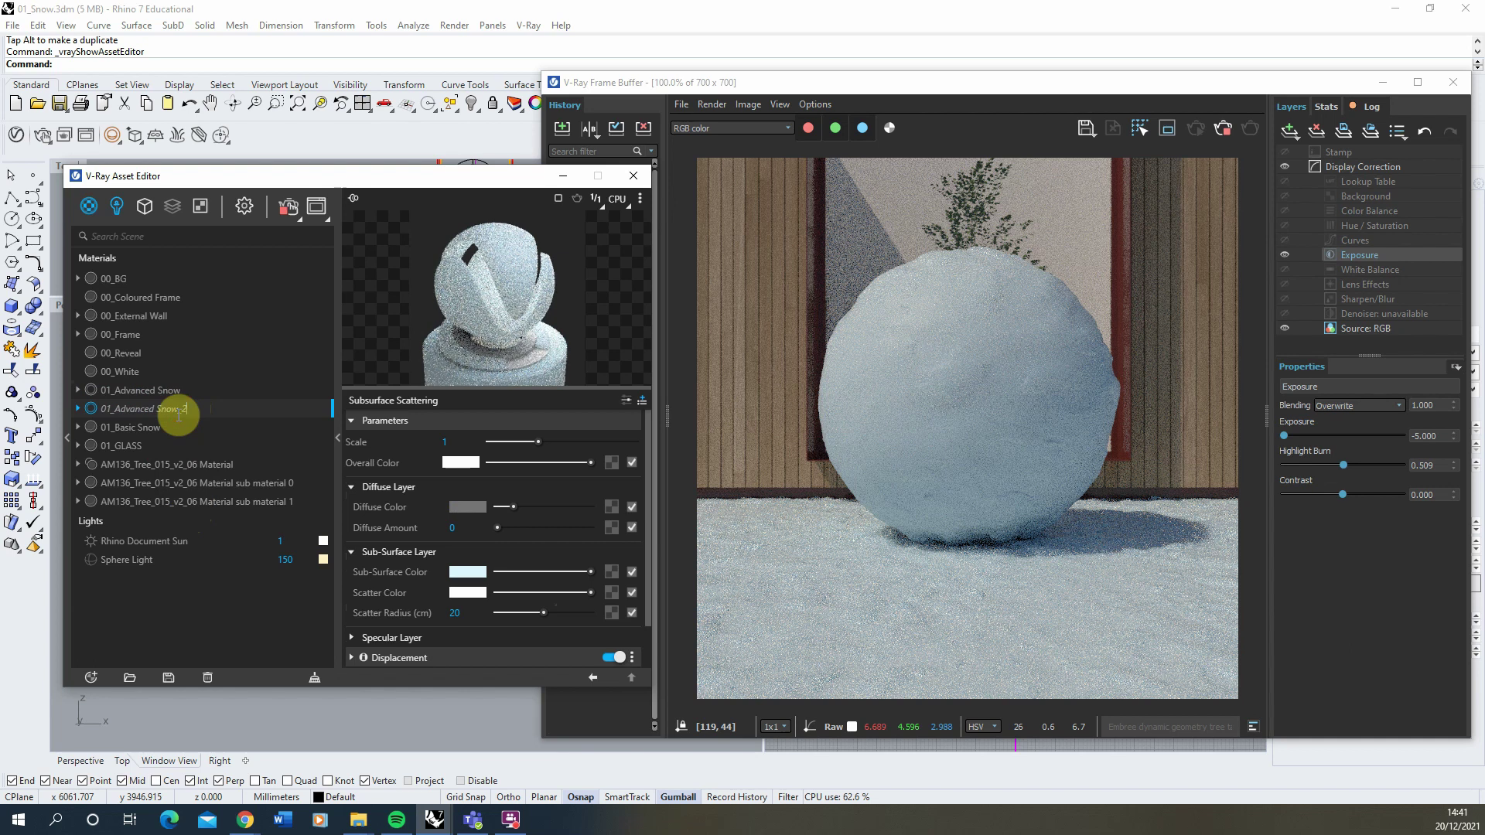
key("Return")
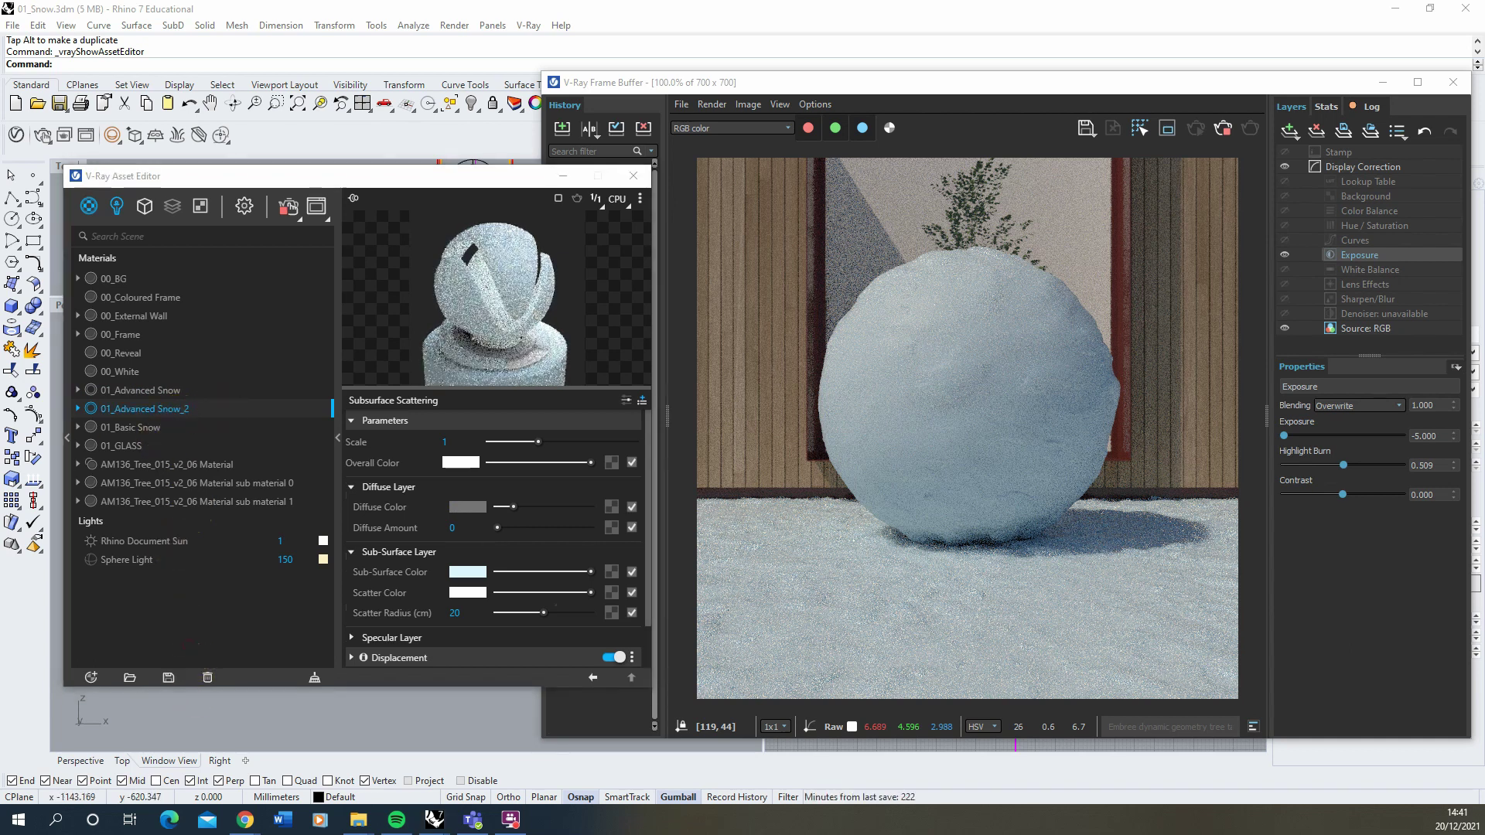
- Switch to textures.com in the browser, examine the Snow Footsteps scan's displacement map, and return to Rhino
key("alt+Tab")
scroll(973, 410, "down", 1)
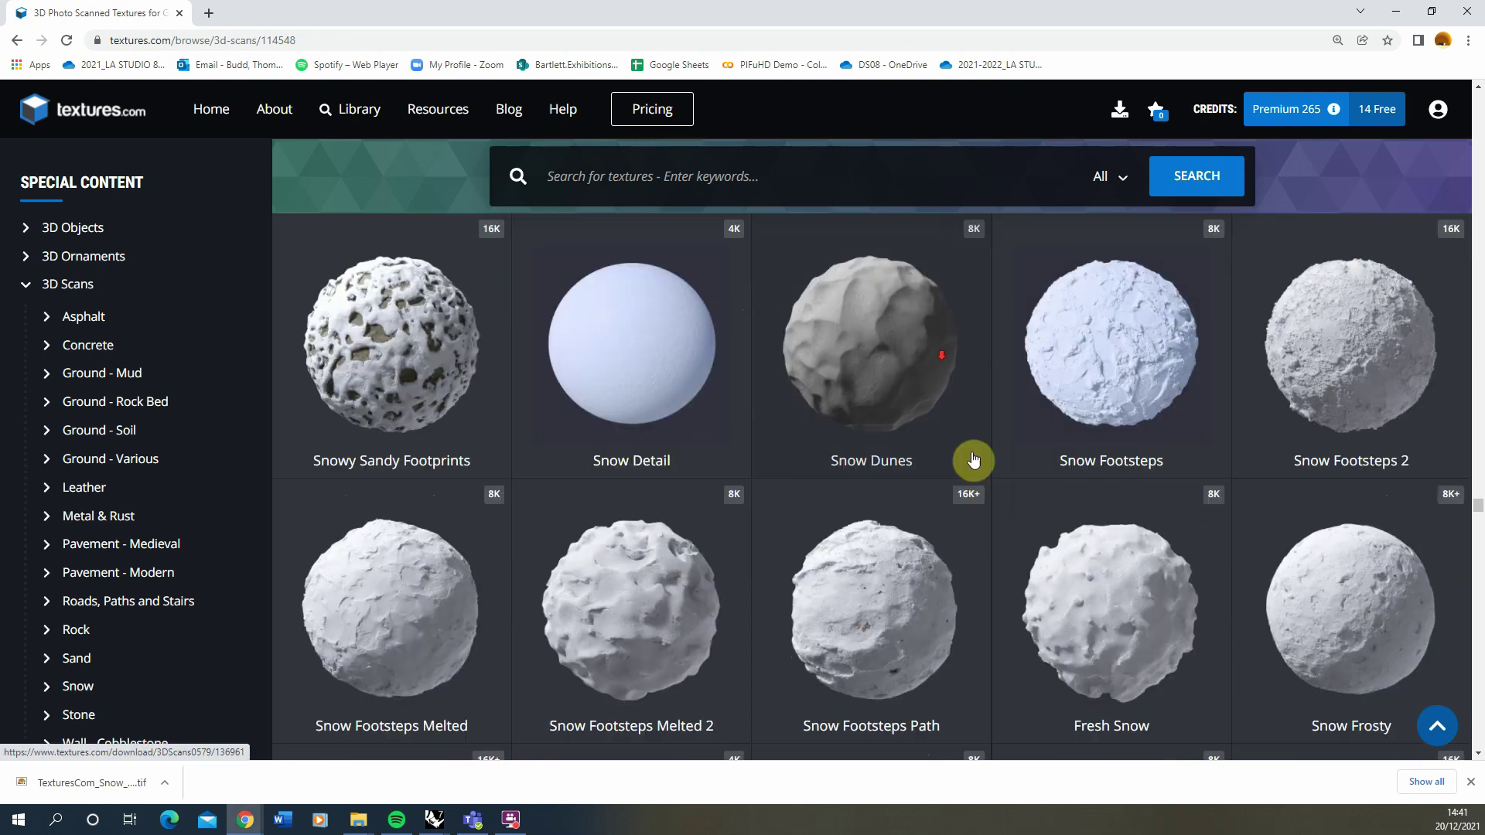
left_click(1169, 377)
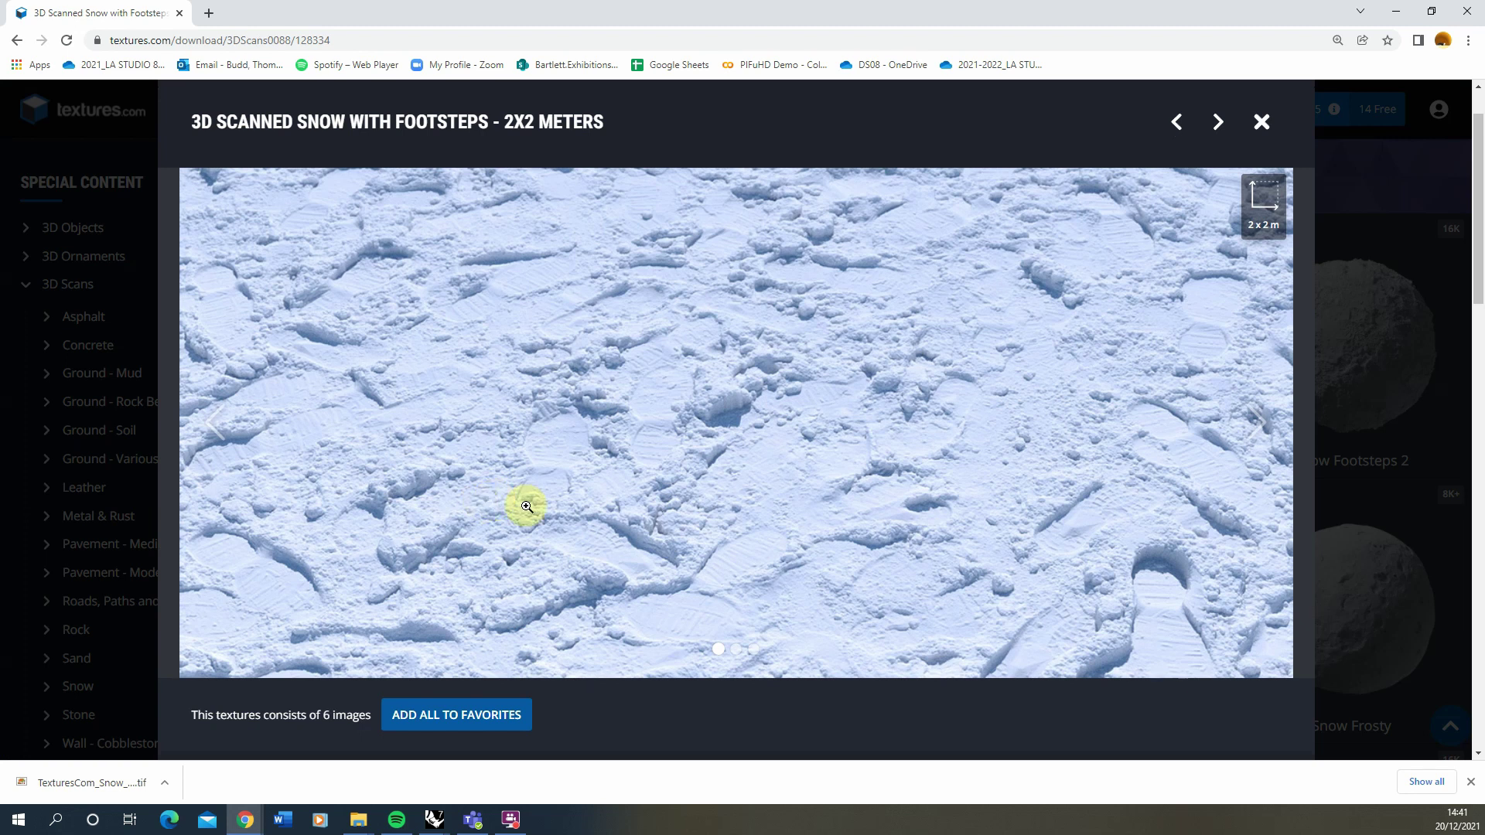
scroll(549, 507, "down", 7)
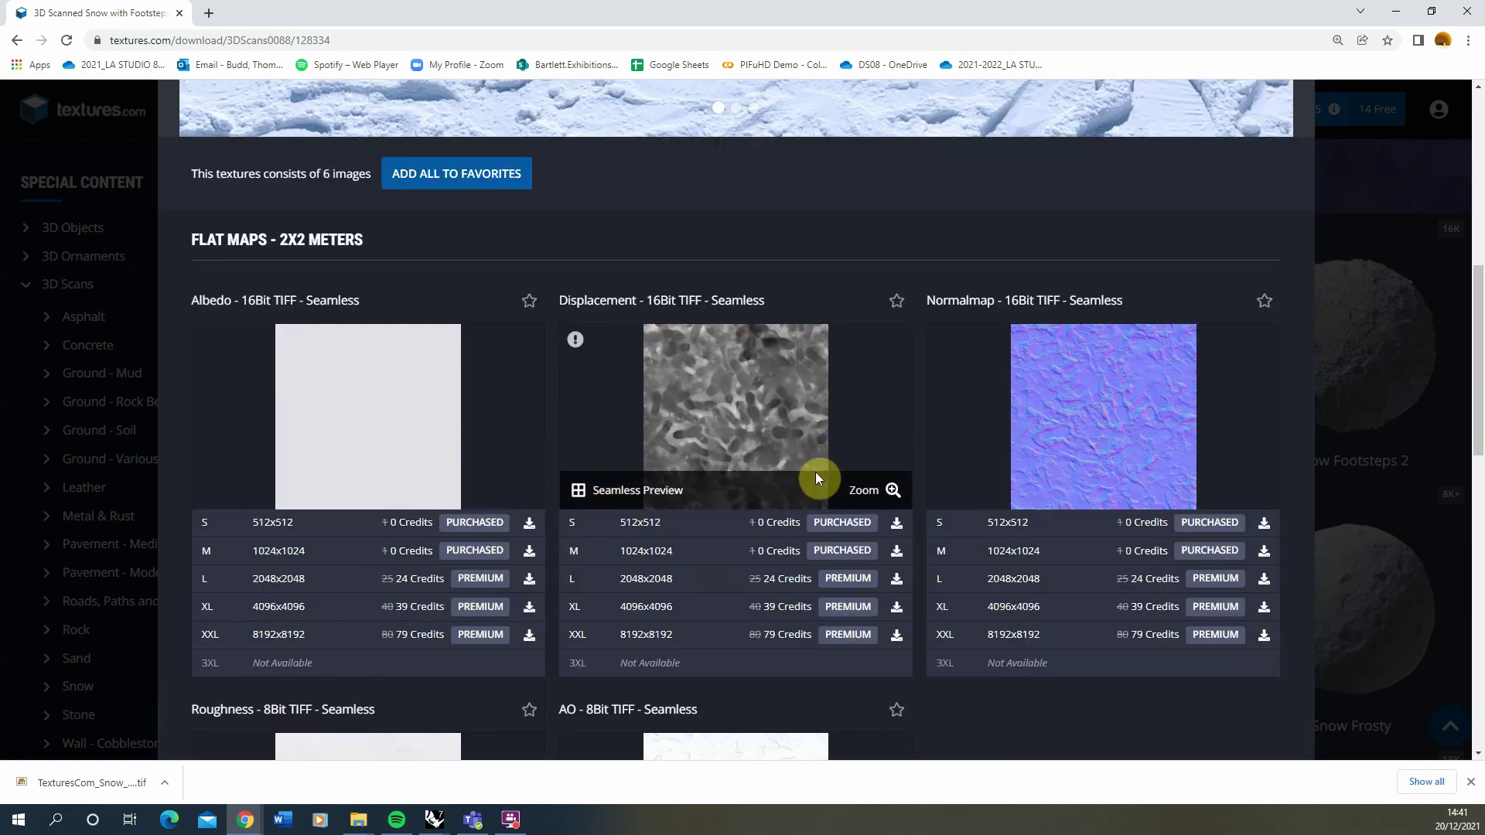
left_click(1388, 12)
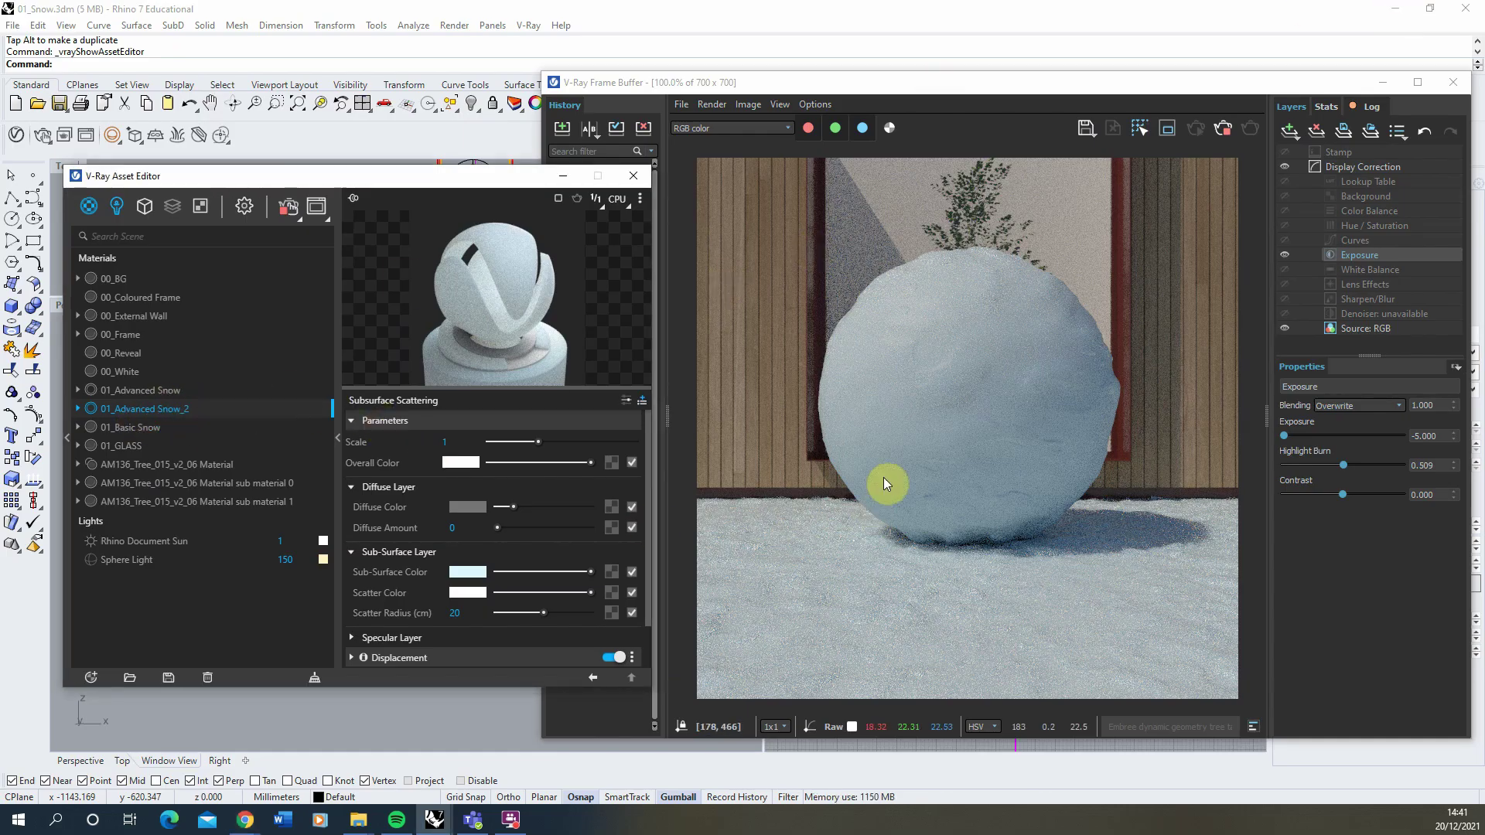
- Replace the displacement bitmap of the 01_Advanced Snow_2 material with the TexturesCom_Snow_Footsteps_2x2_1K_height (1) image
scroll(533, 572, "down", 1)
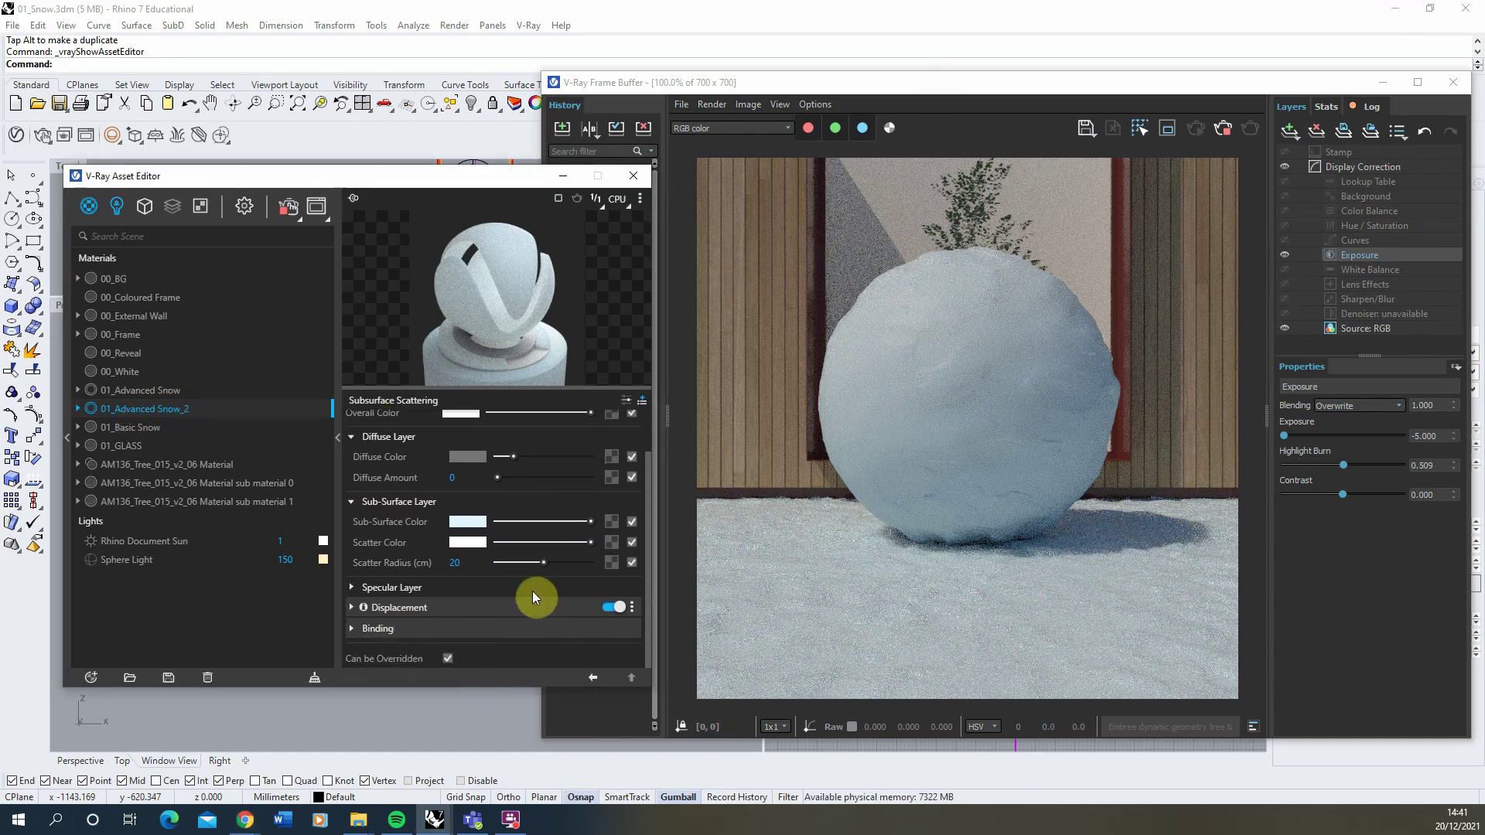
left_click(464, 610)
scroll(503, 576, "down", 2)
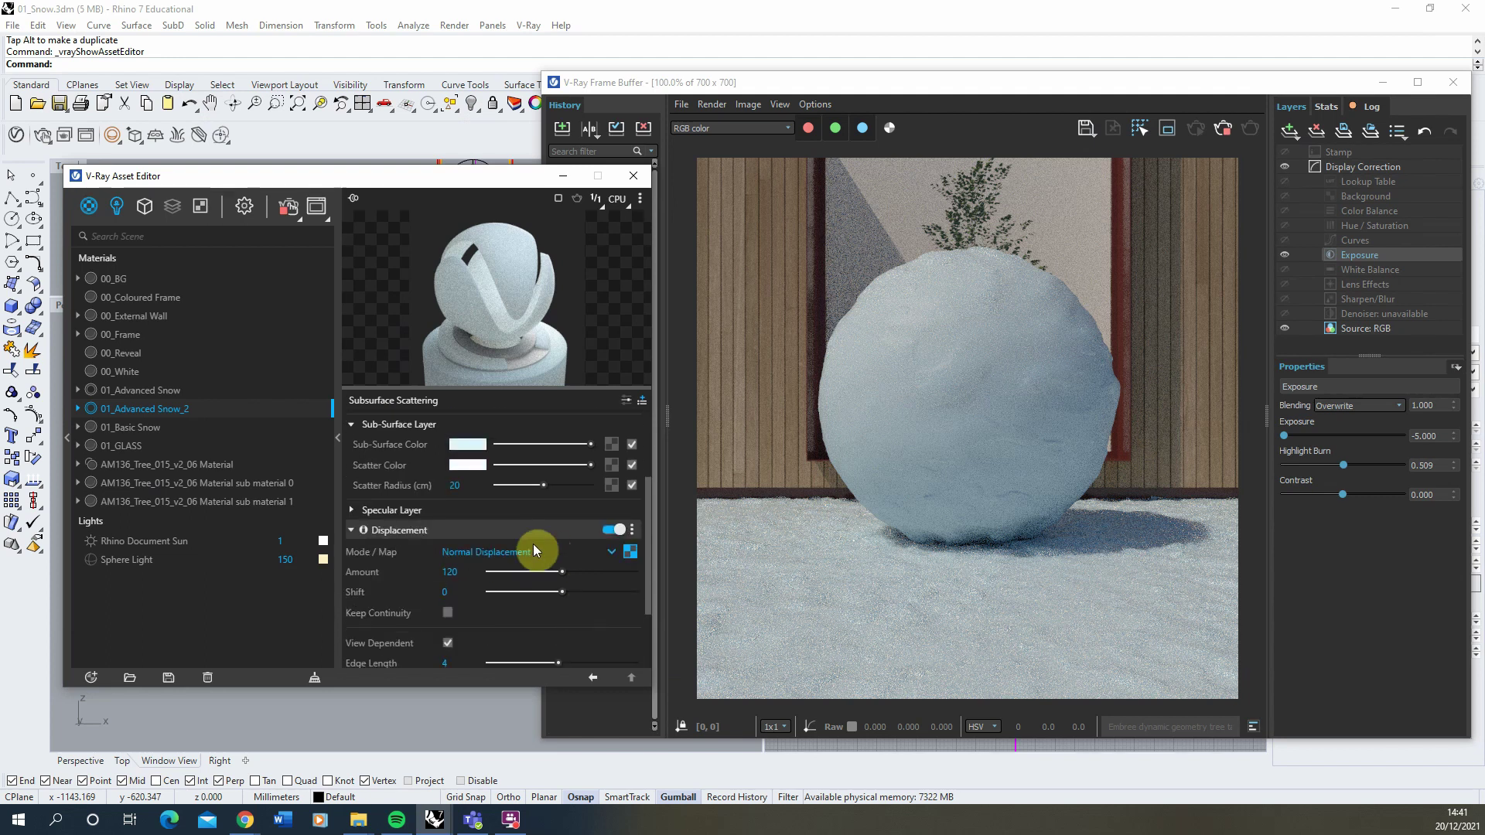
left_click(631, 553)
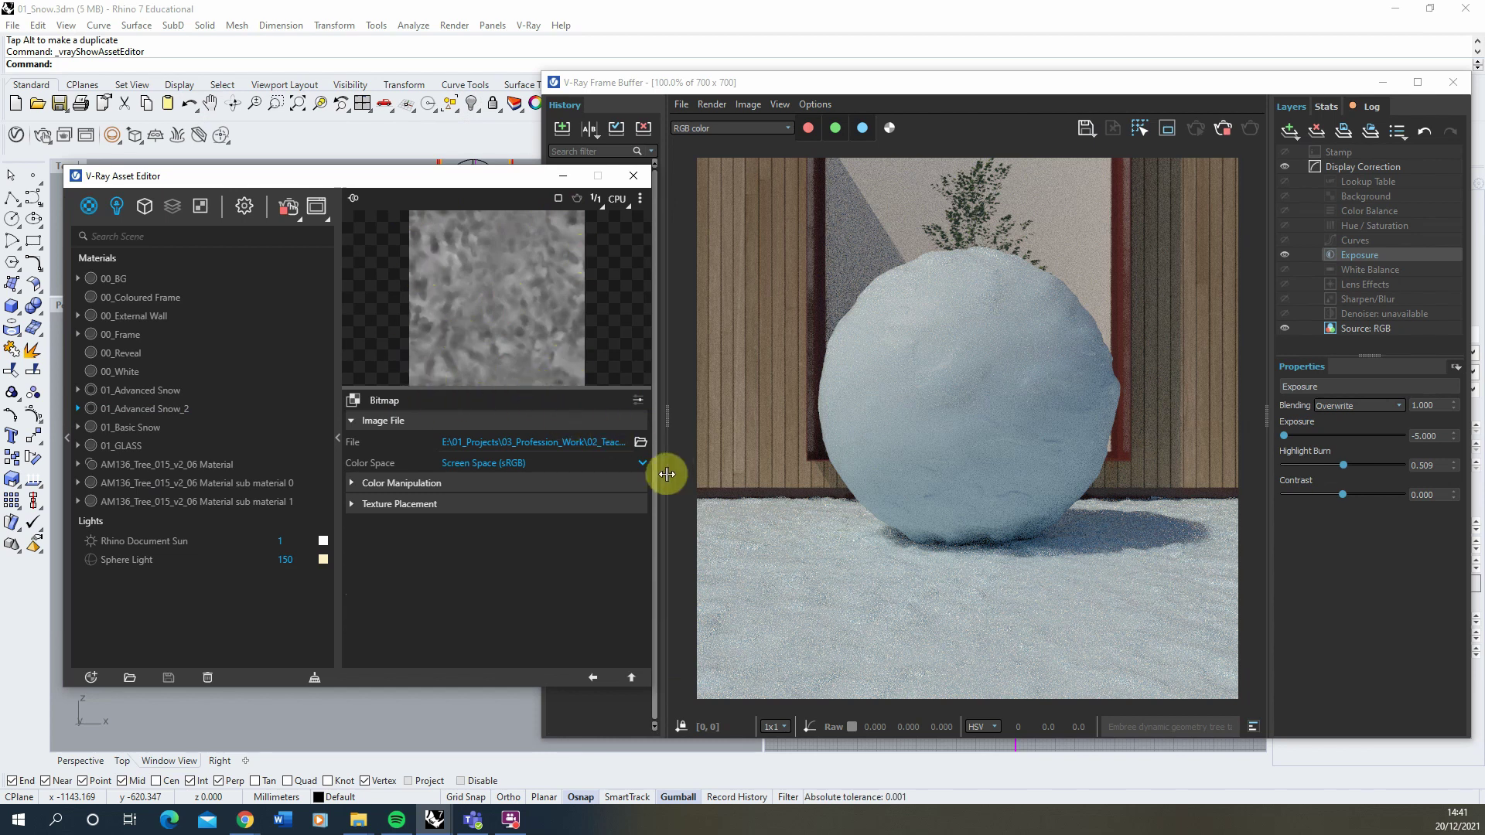
left_click(642, 443)
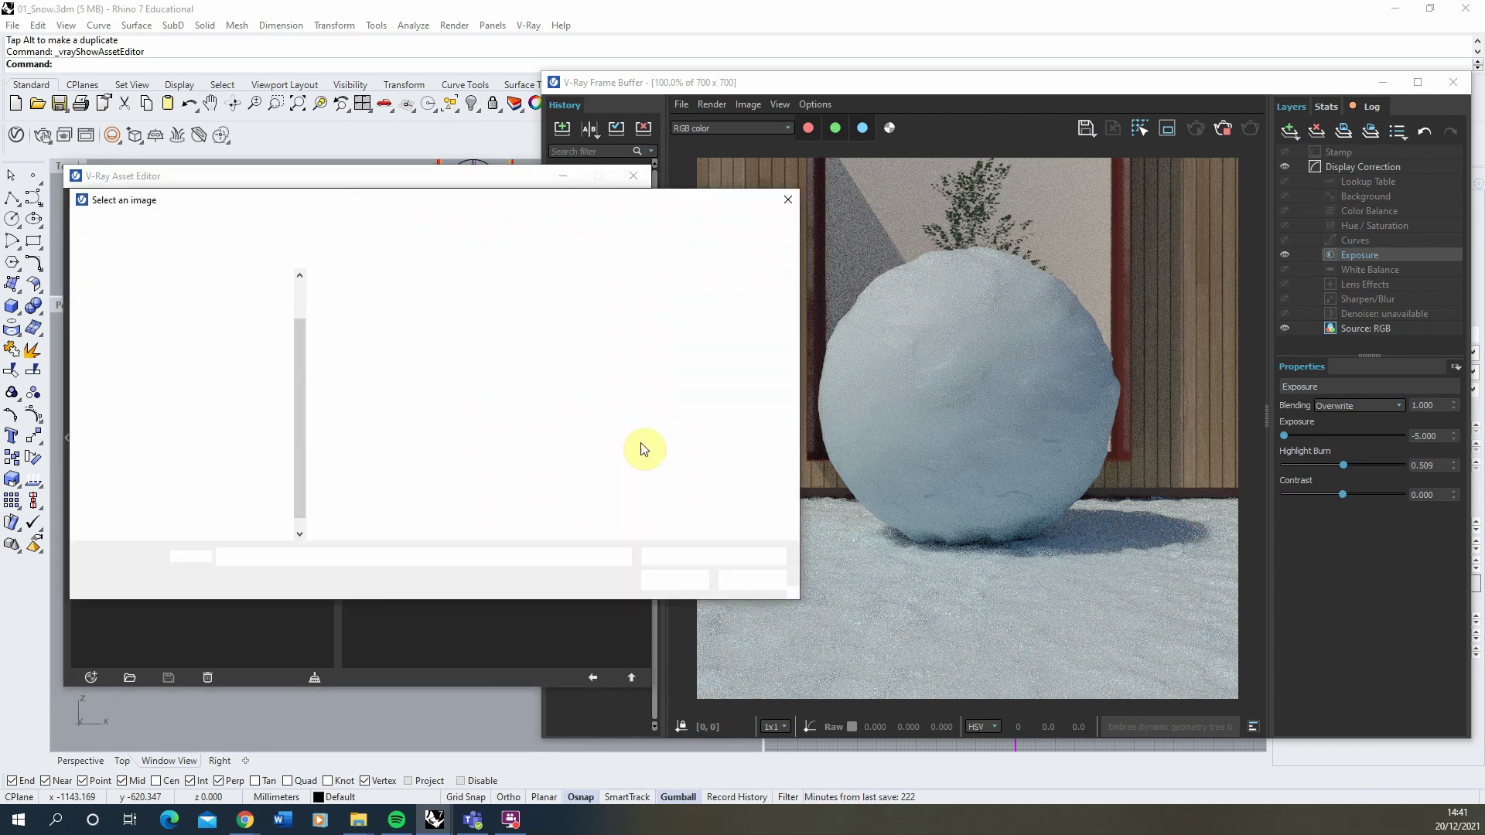
left_click(553, 312)
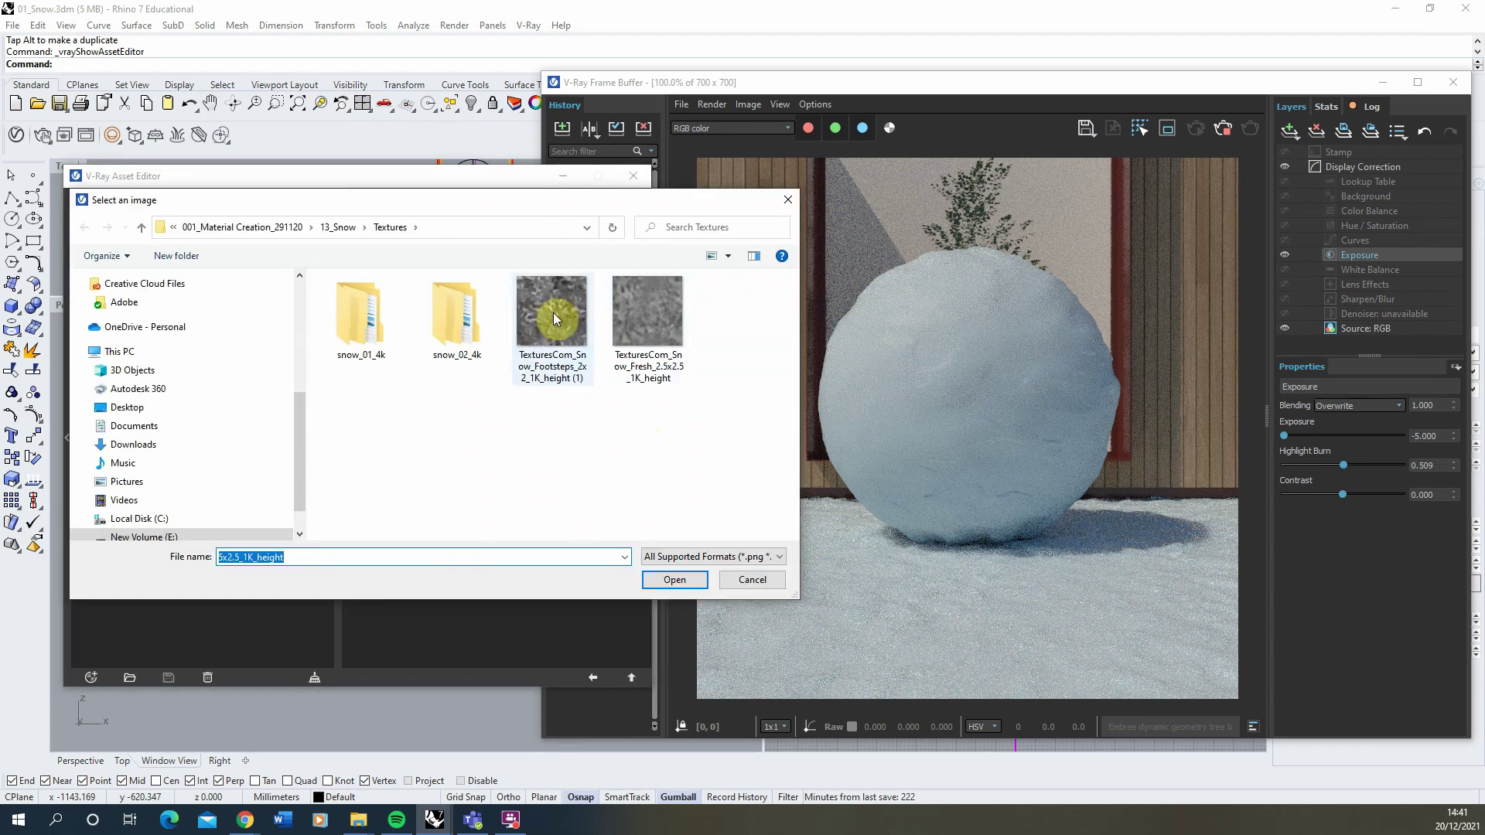
left_click(674, 579)
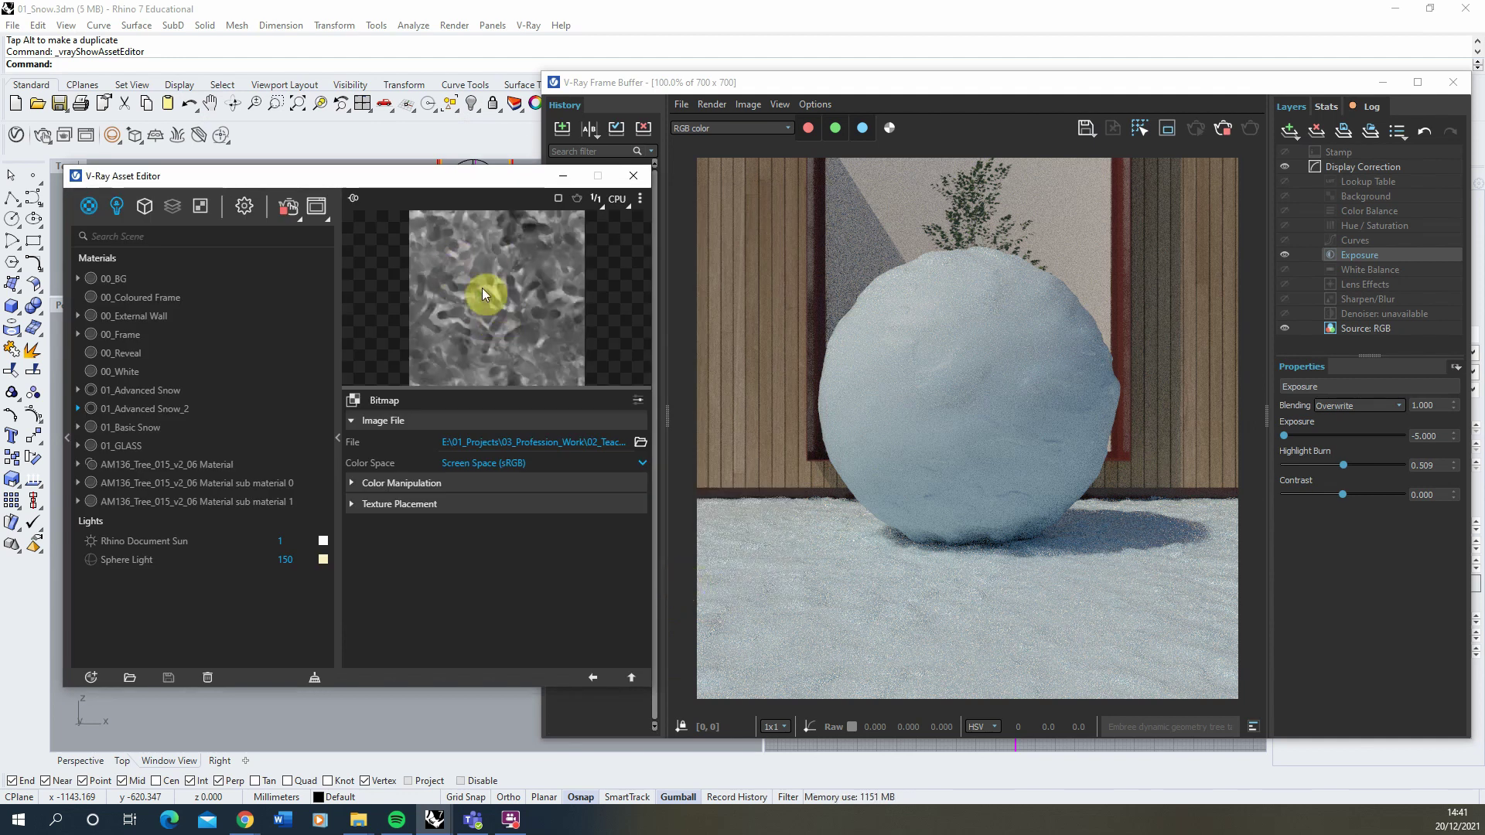
left_click(590, 678)
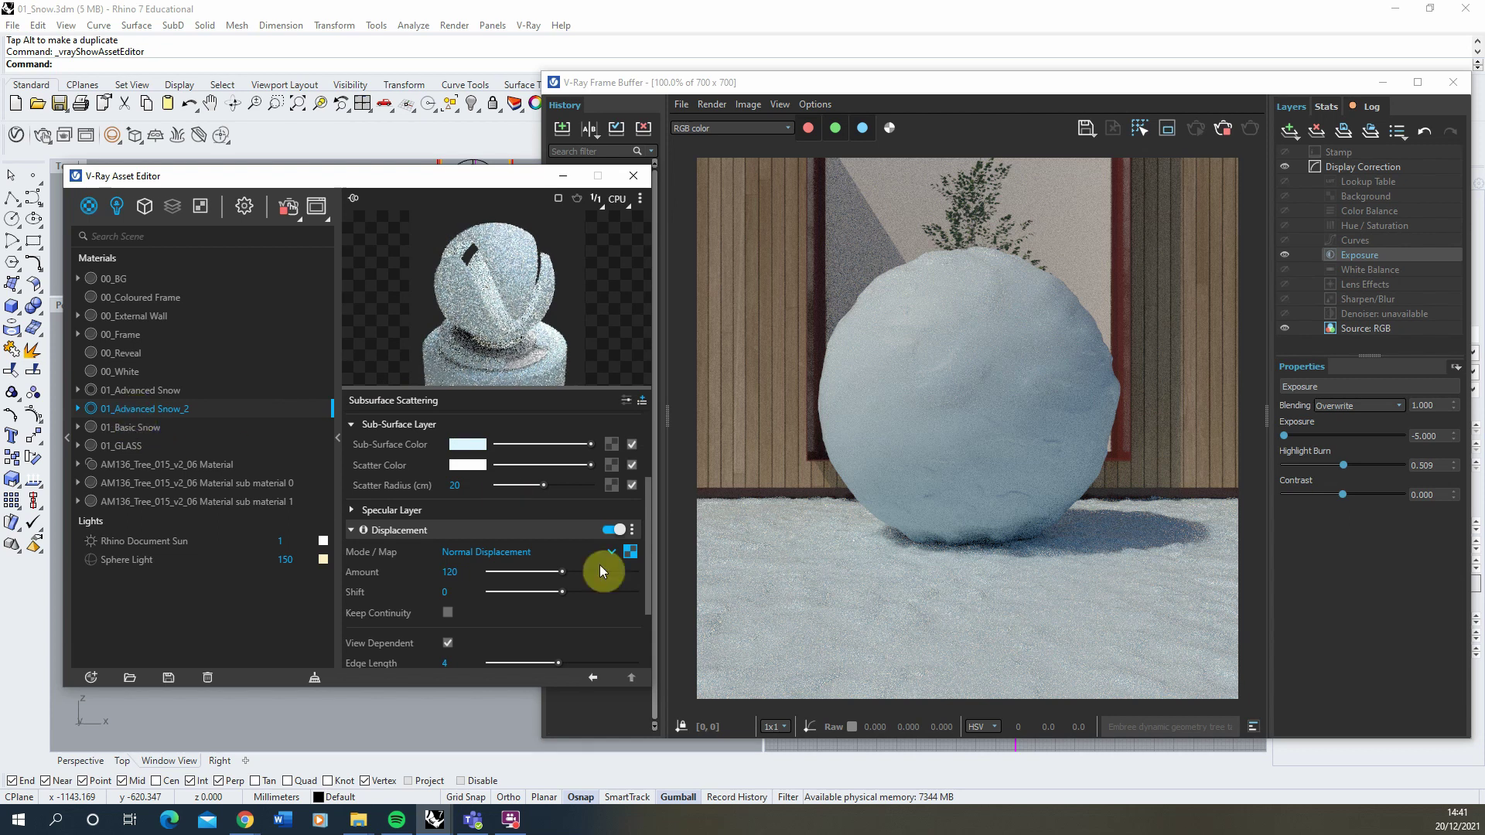
- Apply the 01_Advanced Snow_2 material to the floor surface in front of the window
left_click_drag(403, 177, 827, 206)
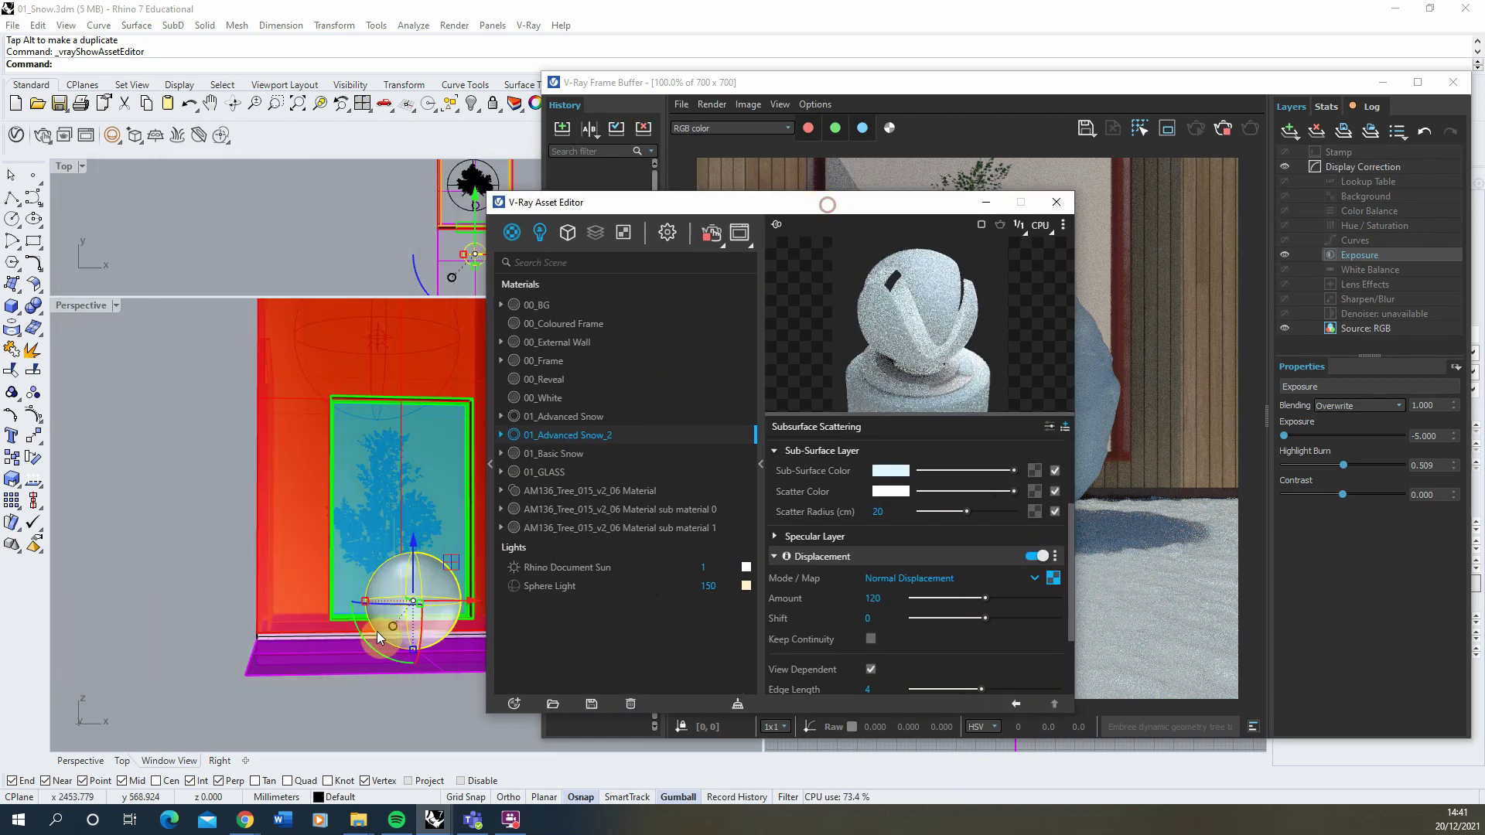
left_click_drag(377, 631, 311, 656)
right_click_drag(222, 634, 344, 684)
left_click(348, 686)
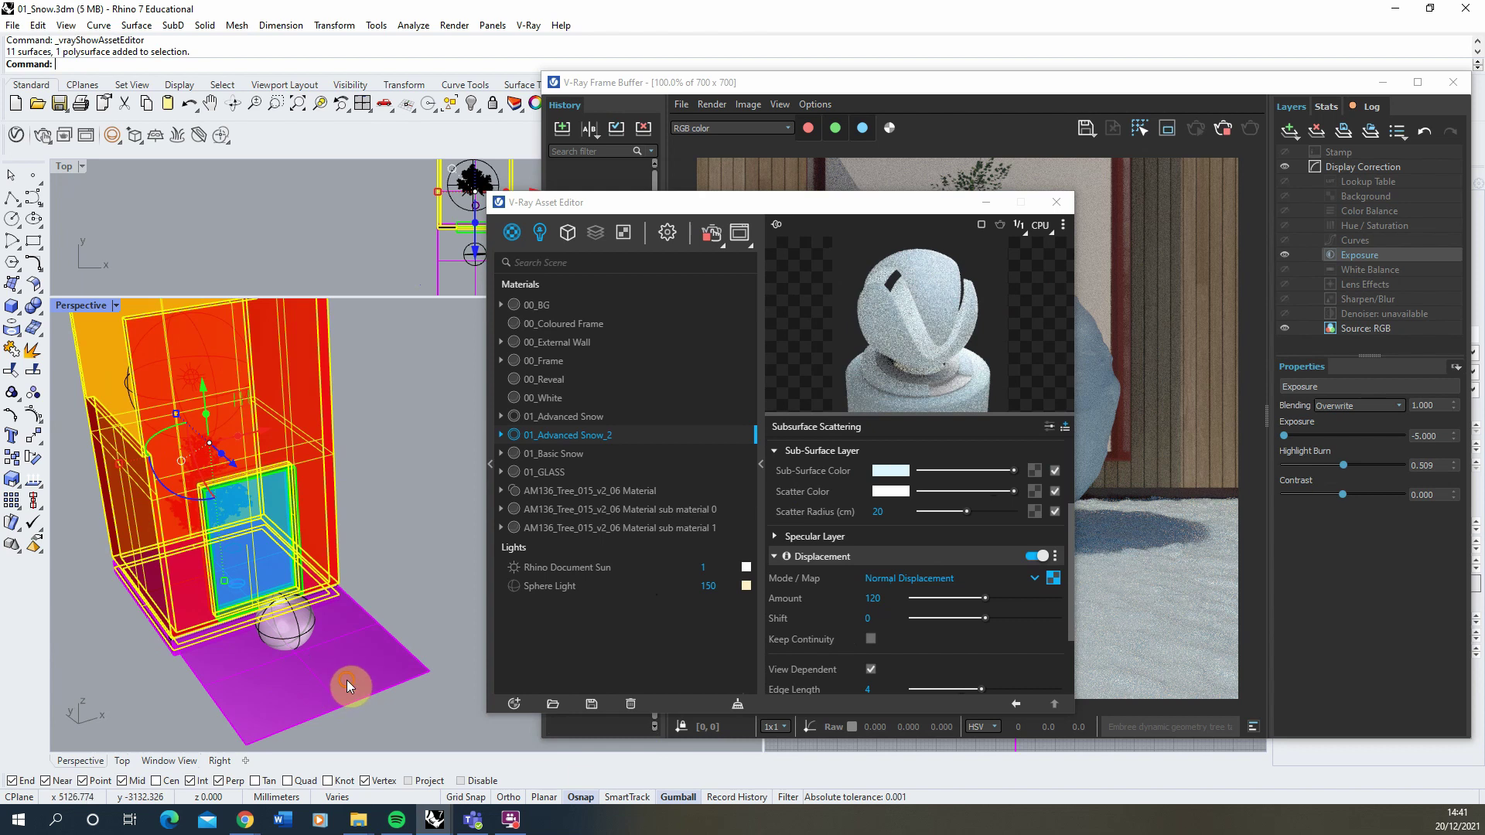
right_click(612, 436)
left_click(677, 474)
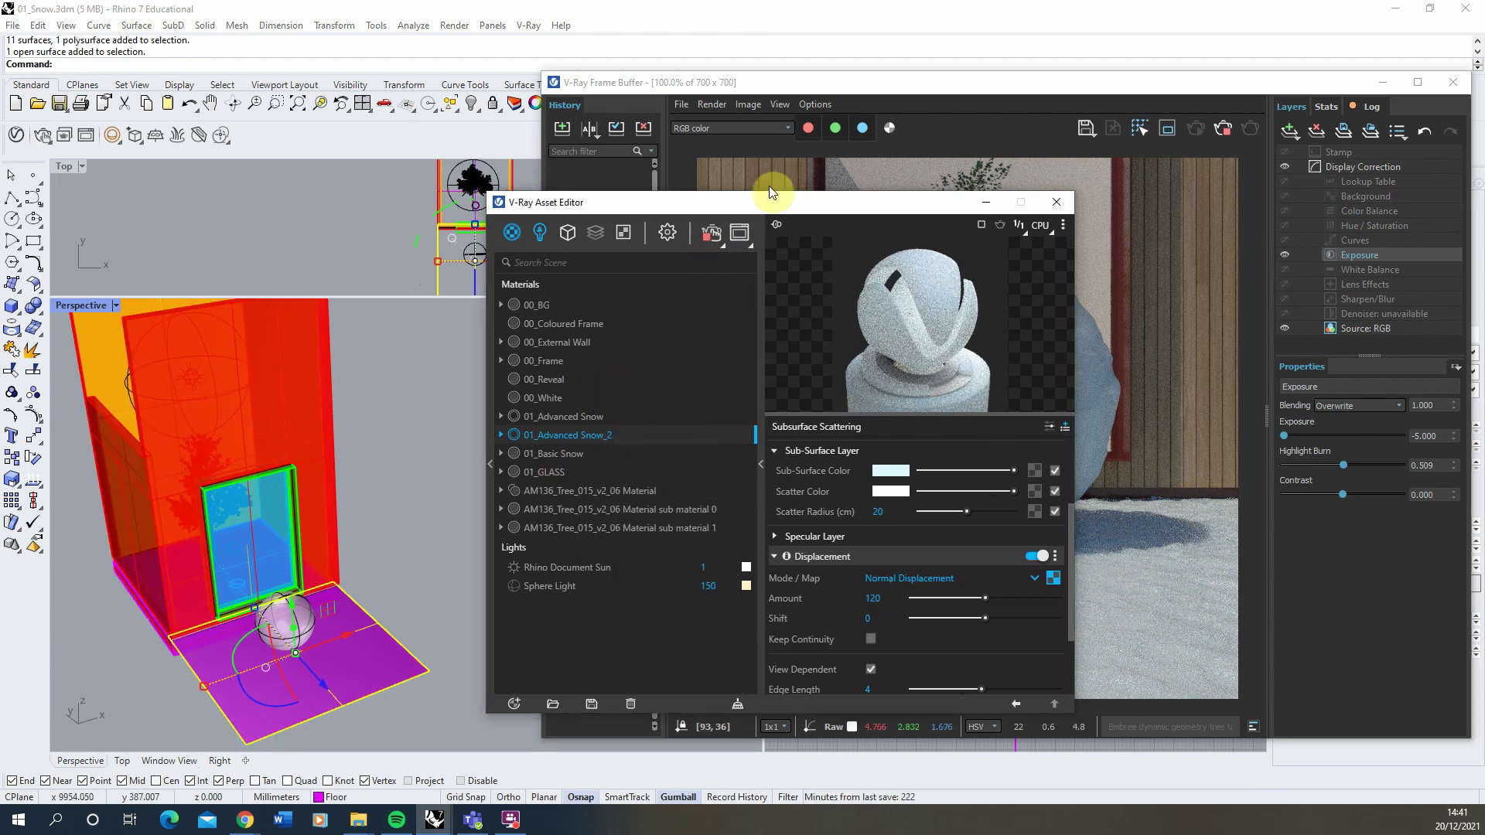
left_click_drag(778, 200, 329, 174)
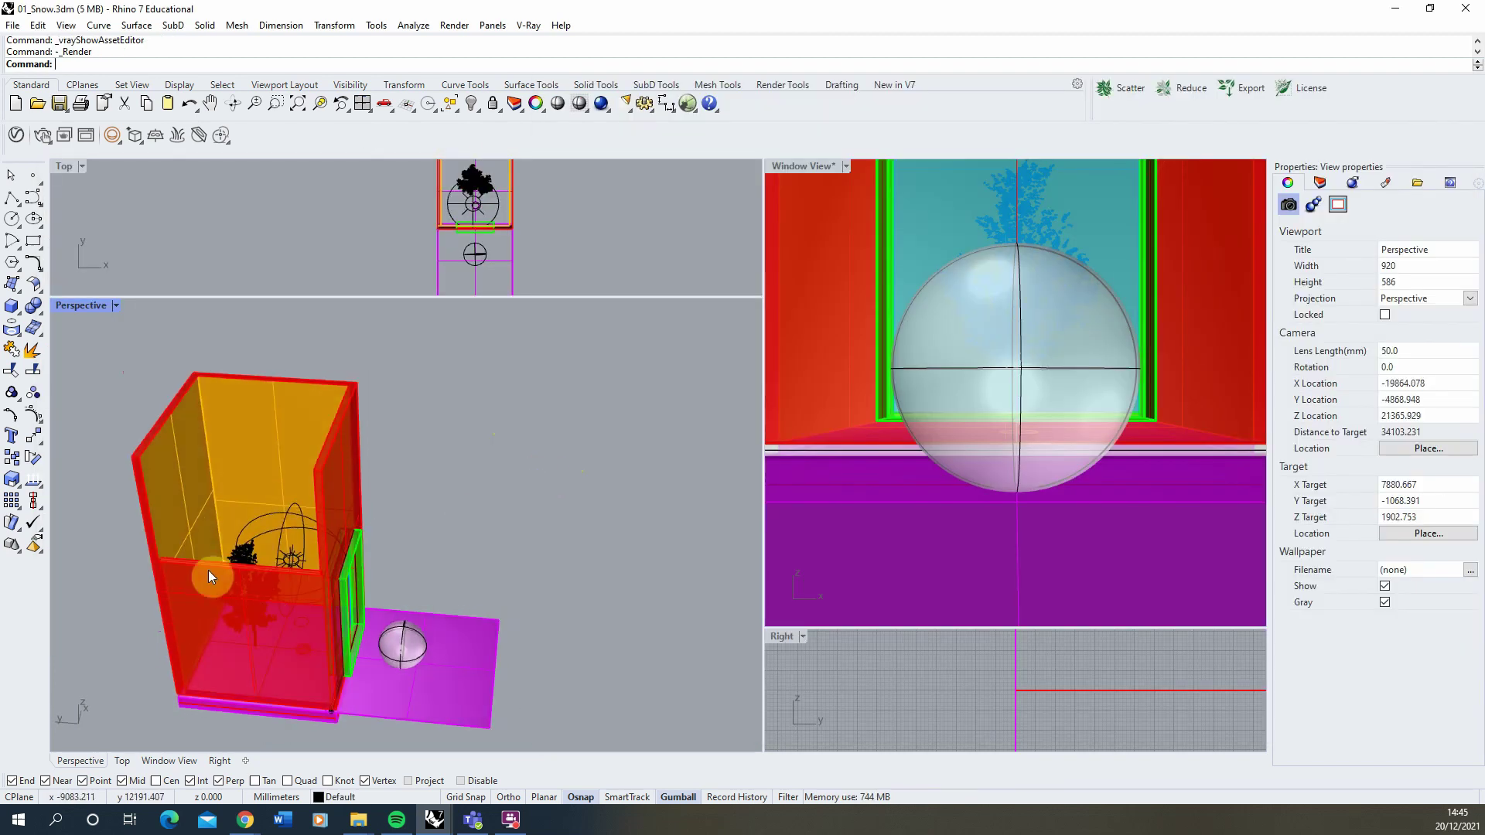
- Select the existing sphere light inside the room and enable it
scroll(210, 576, "up", 5)
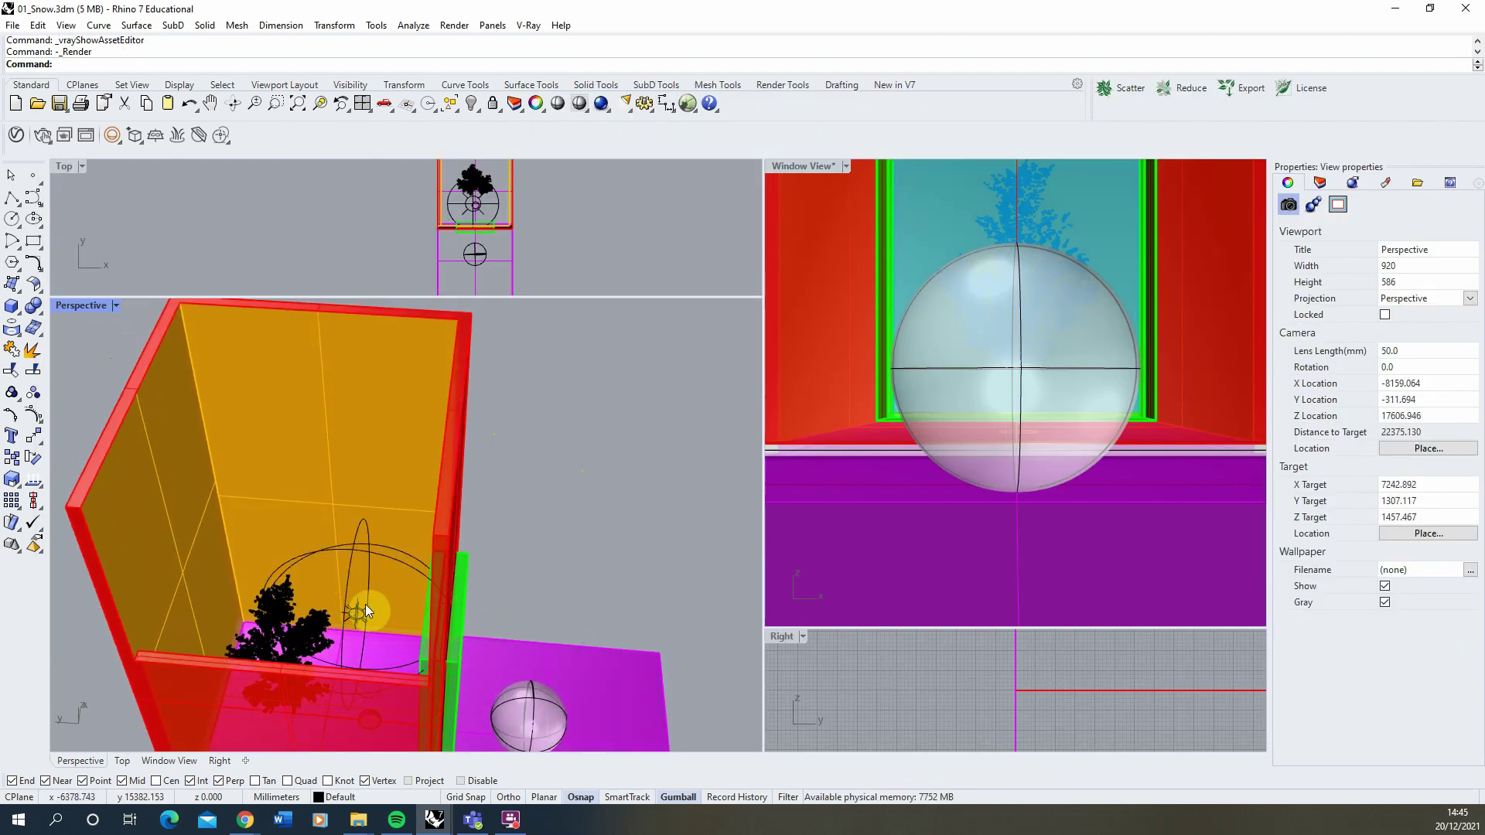
left_click(360, 614)
right_click_drag(360, 615, 351, 453)
left_click_drag(351, 452, 354, 462)
right_click_drag(354, 463, 302, 453)
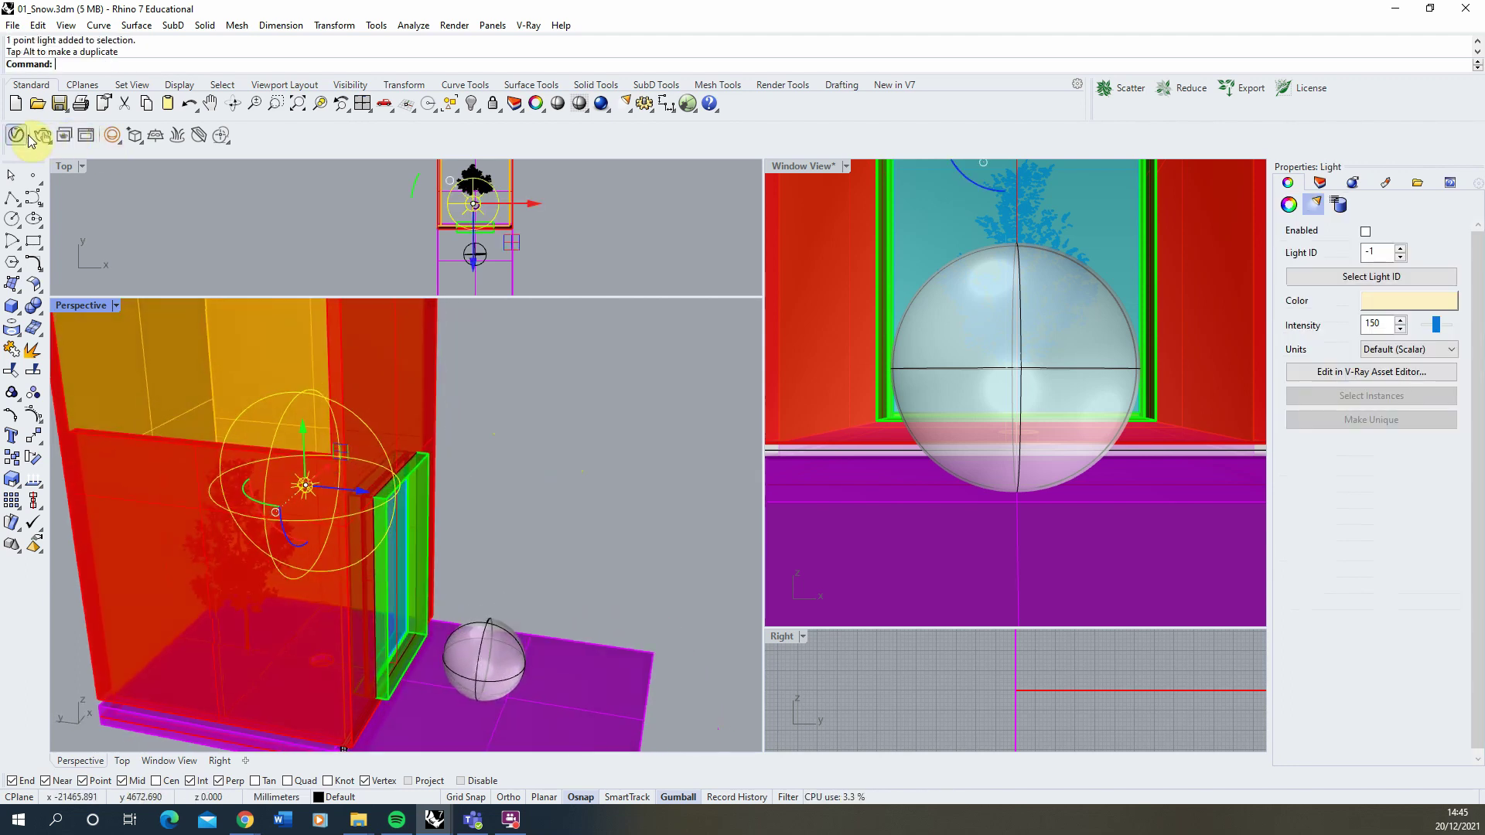
left_click(17, 136)
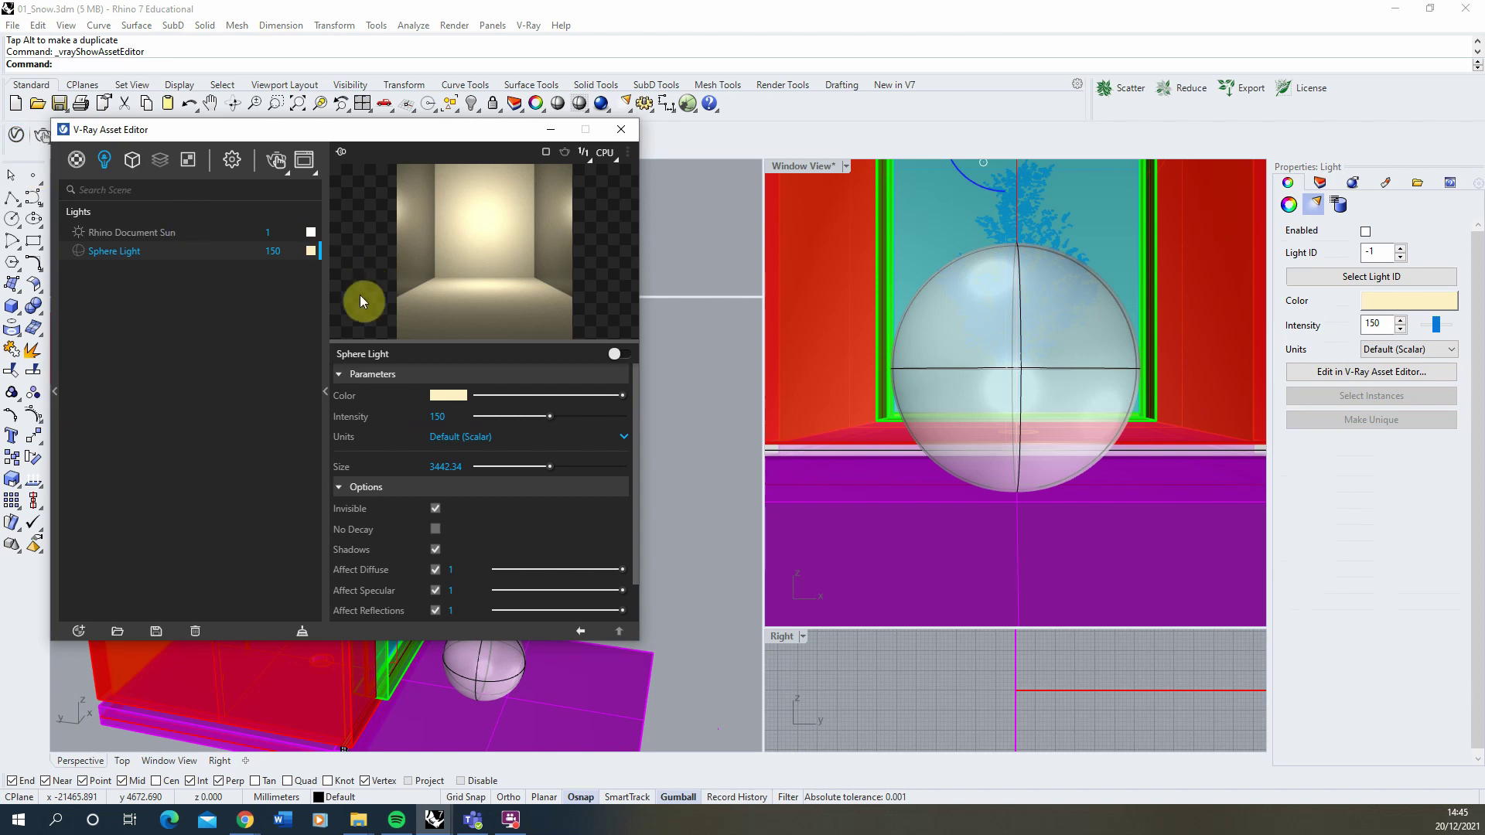
left_click(622, 353)
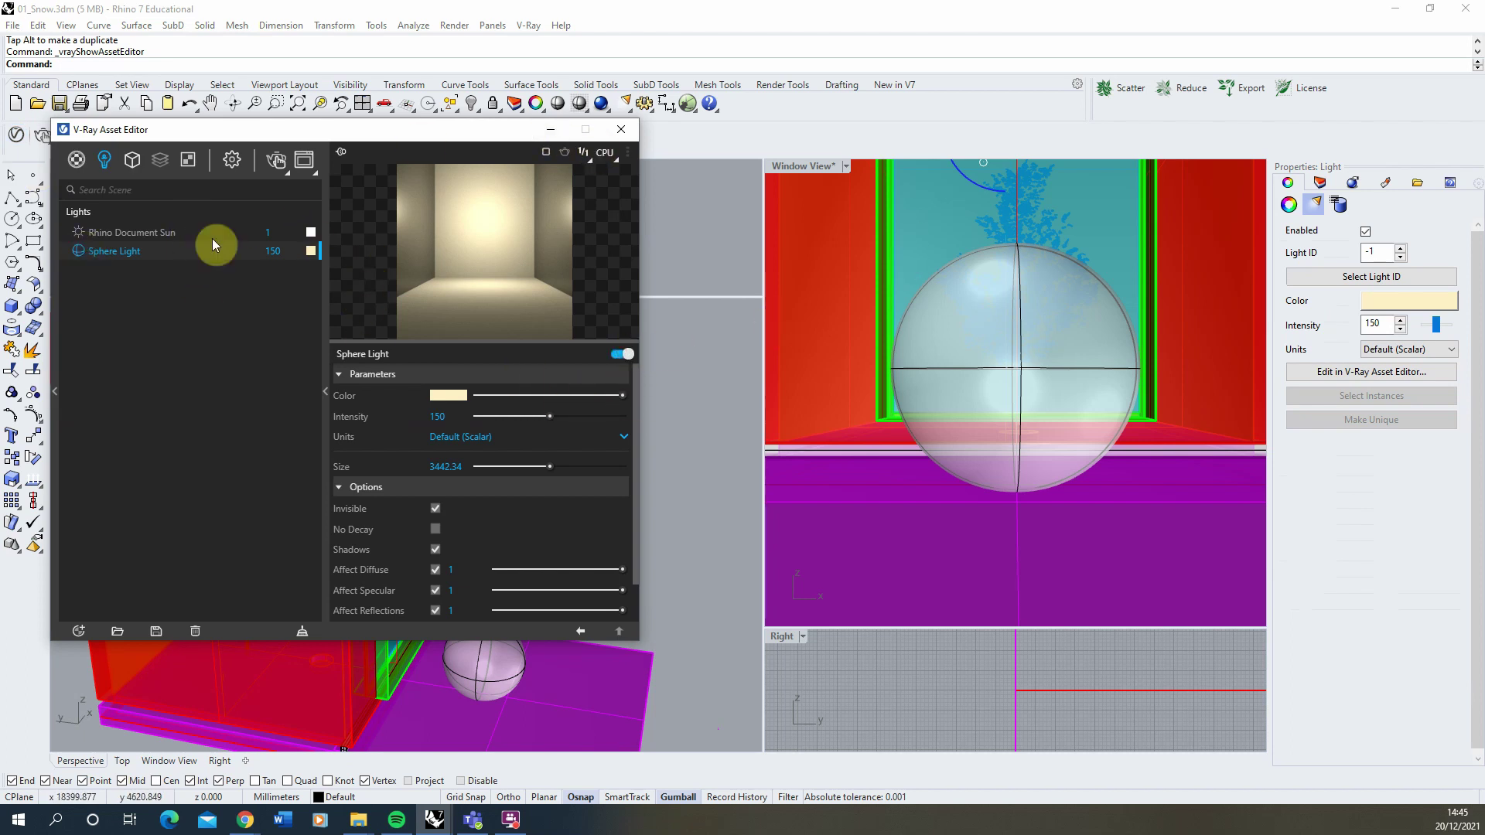
left_click(547, 129)
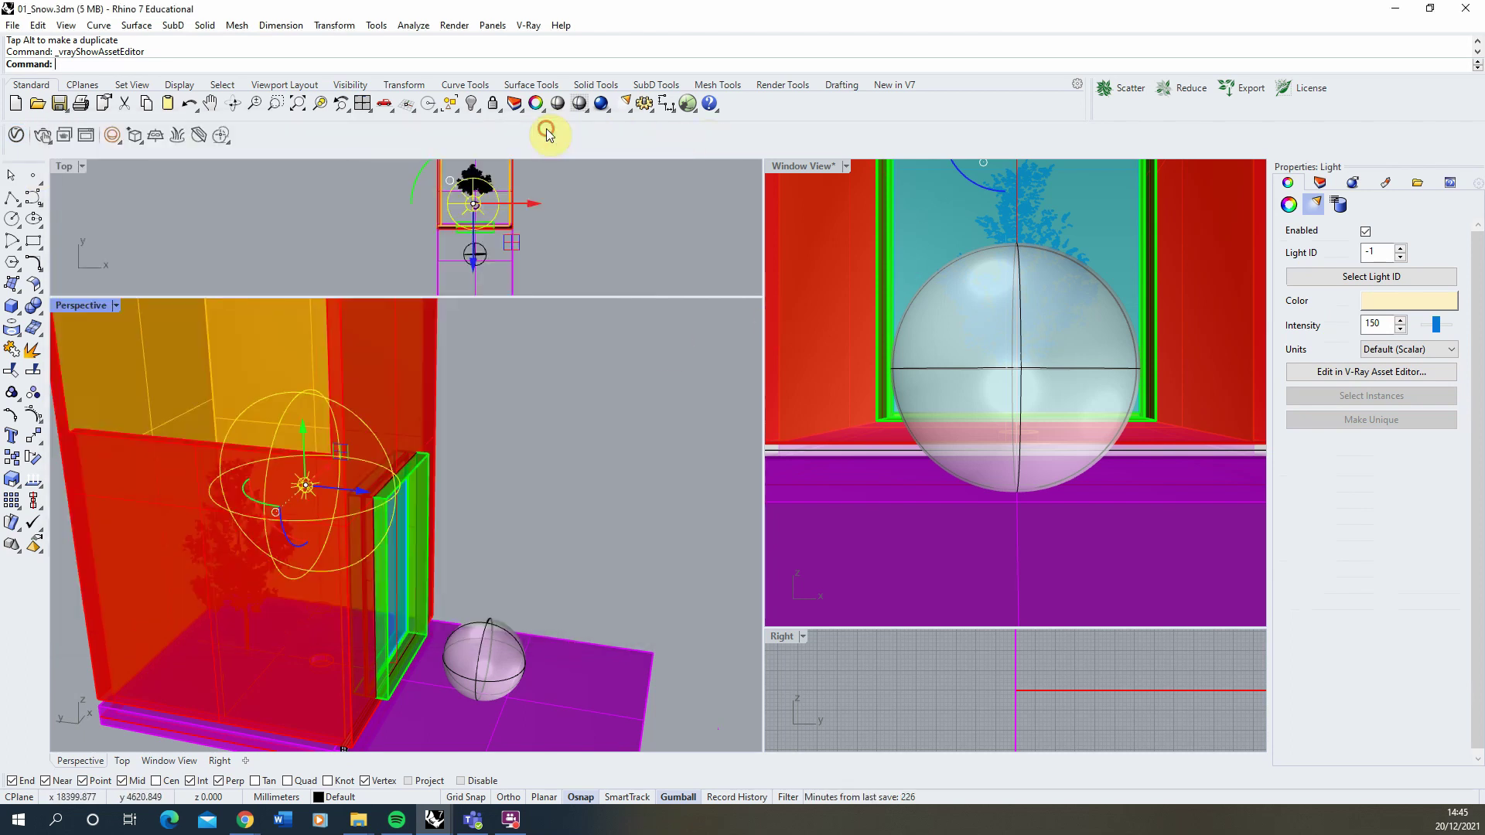
- Add a sphere light with a size of about 2273 mm at the floor's outer corner and move it up in front of the building
left_click(112, 137)
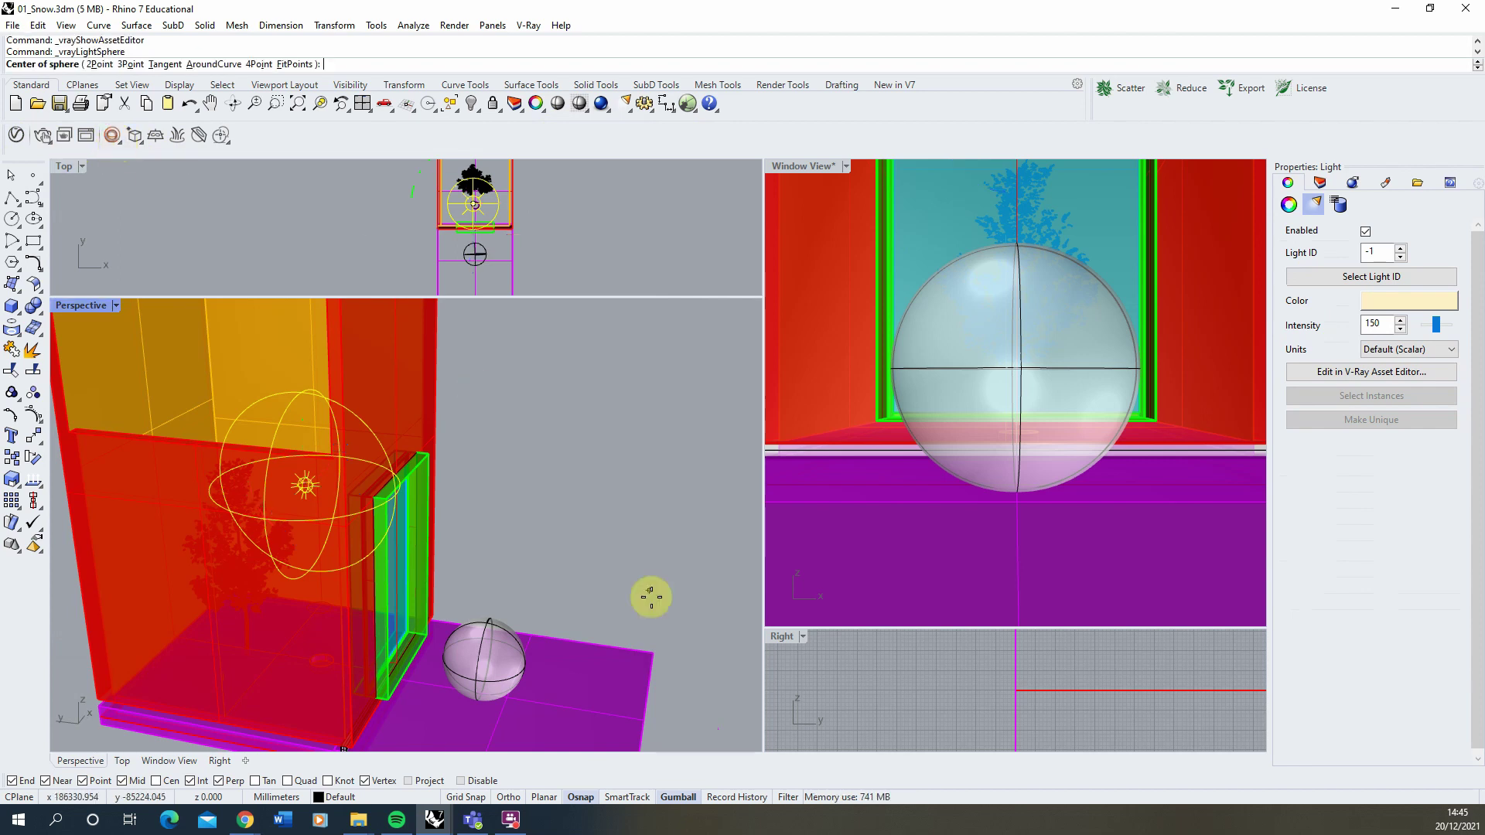
left_click(656, 651)
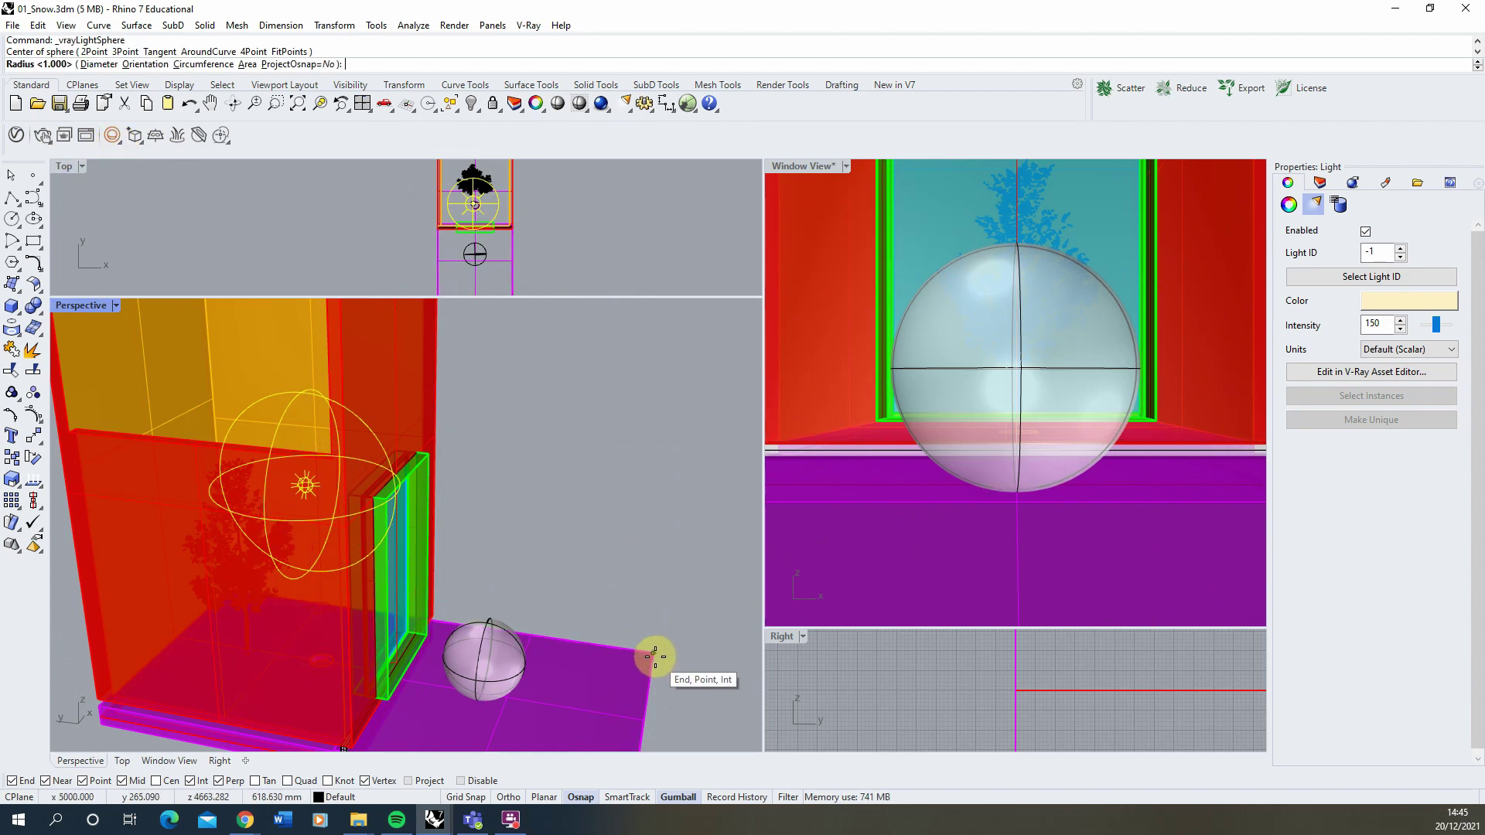
left_click(650, 678)
left_click(653, 640)
right_click_drag(653, 640, 625, 565)
left_click_drag(625, 564, 619, 464)
right_click_drag(619, 464, 576, 610)
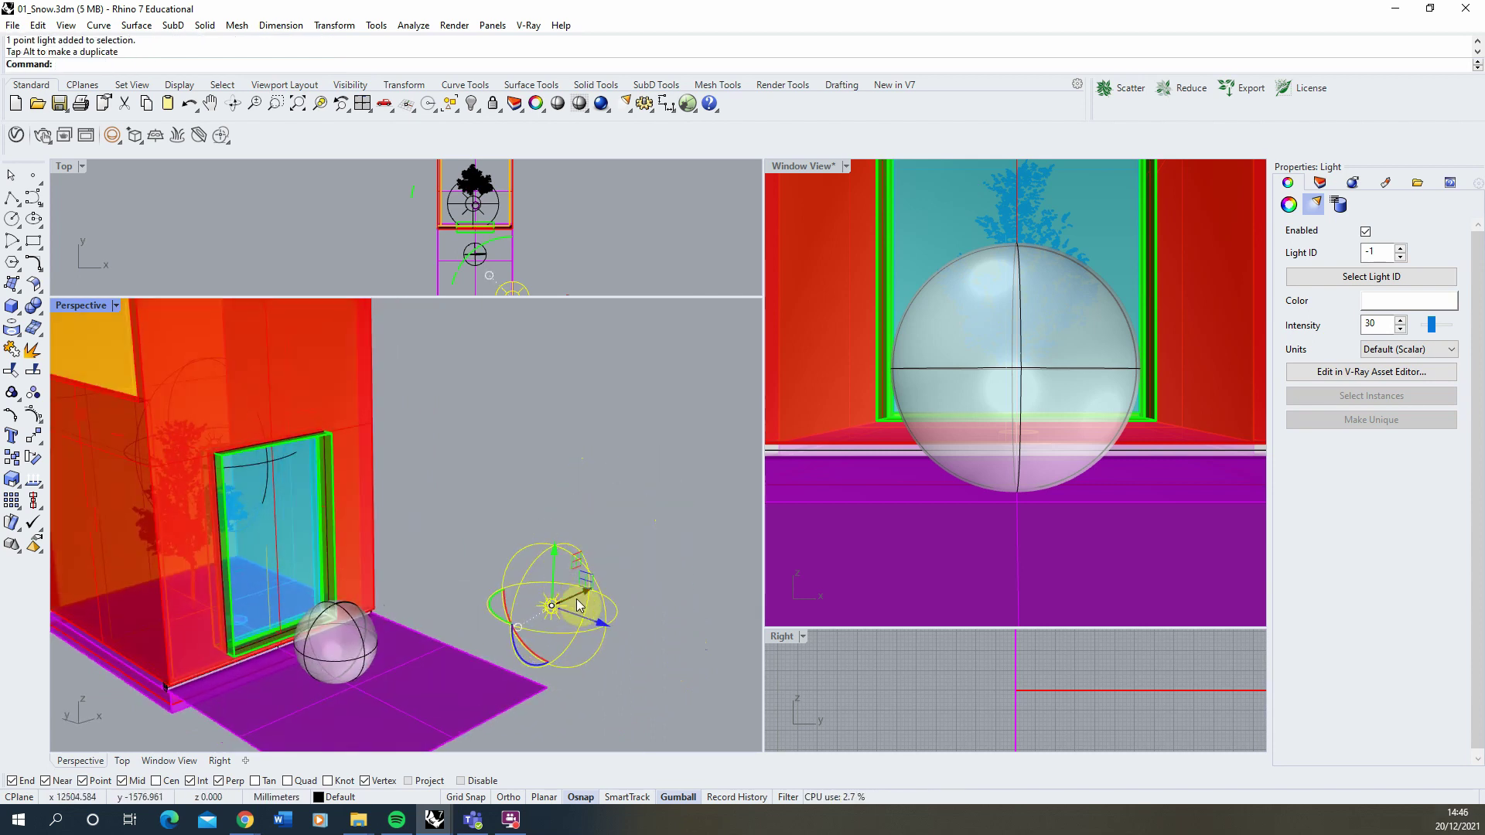
left_click_drag(574, 611, 561, 610)
right_click_drag(561, 610, 591, 462)
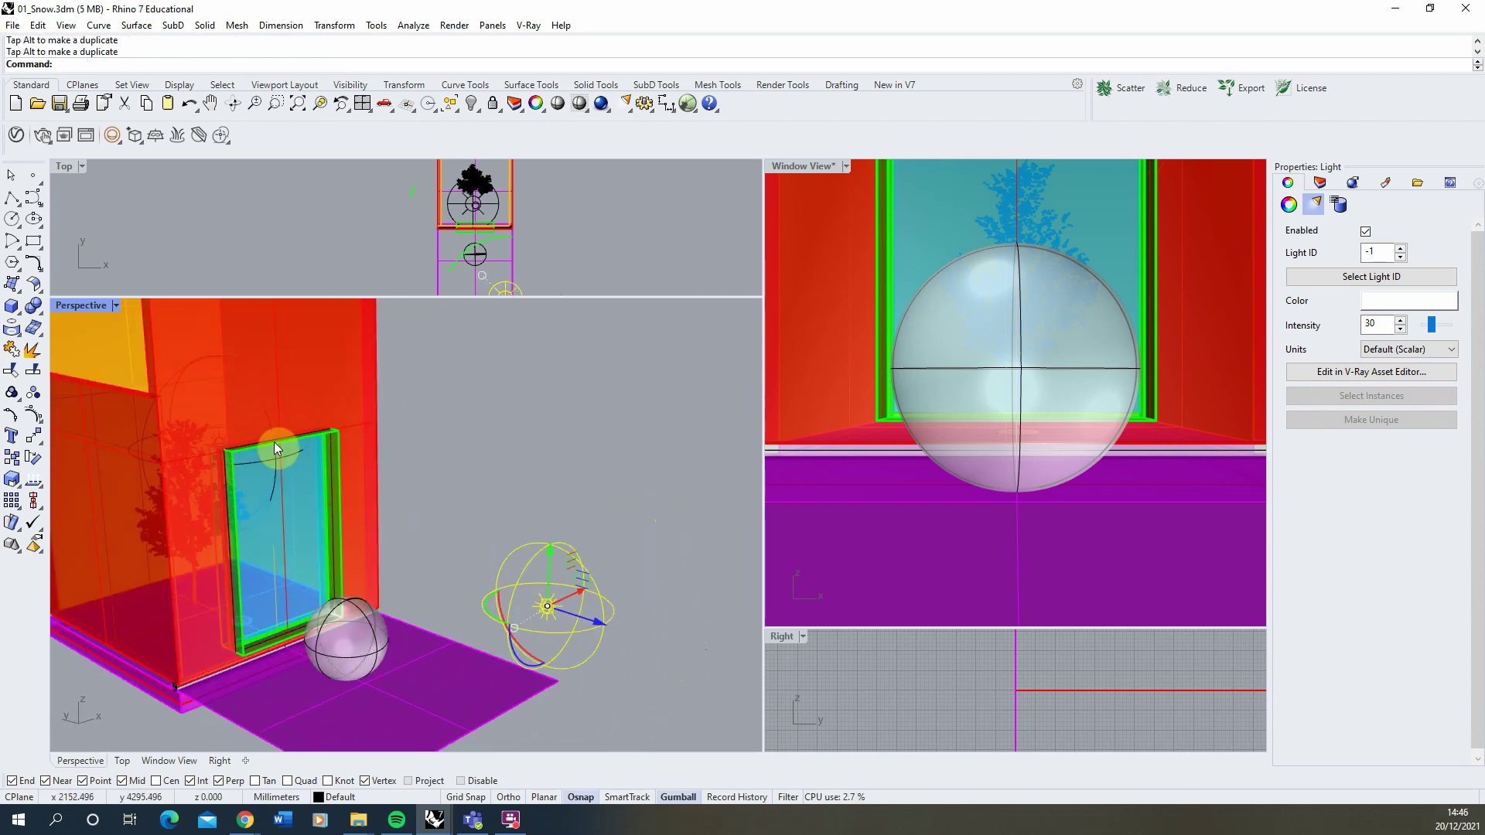
- Set the new outdoor sphere light's color to light blue with RGB 0.394, 0.77, 1
left_click(16, 135)
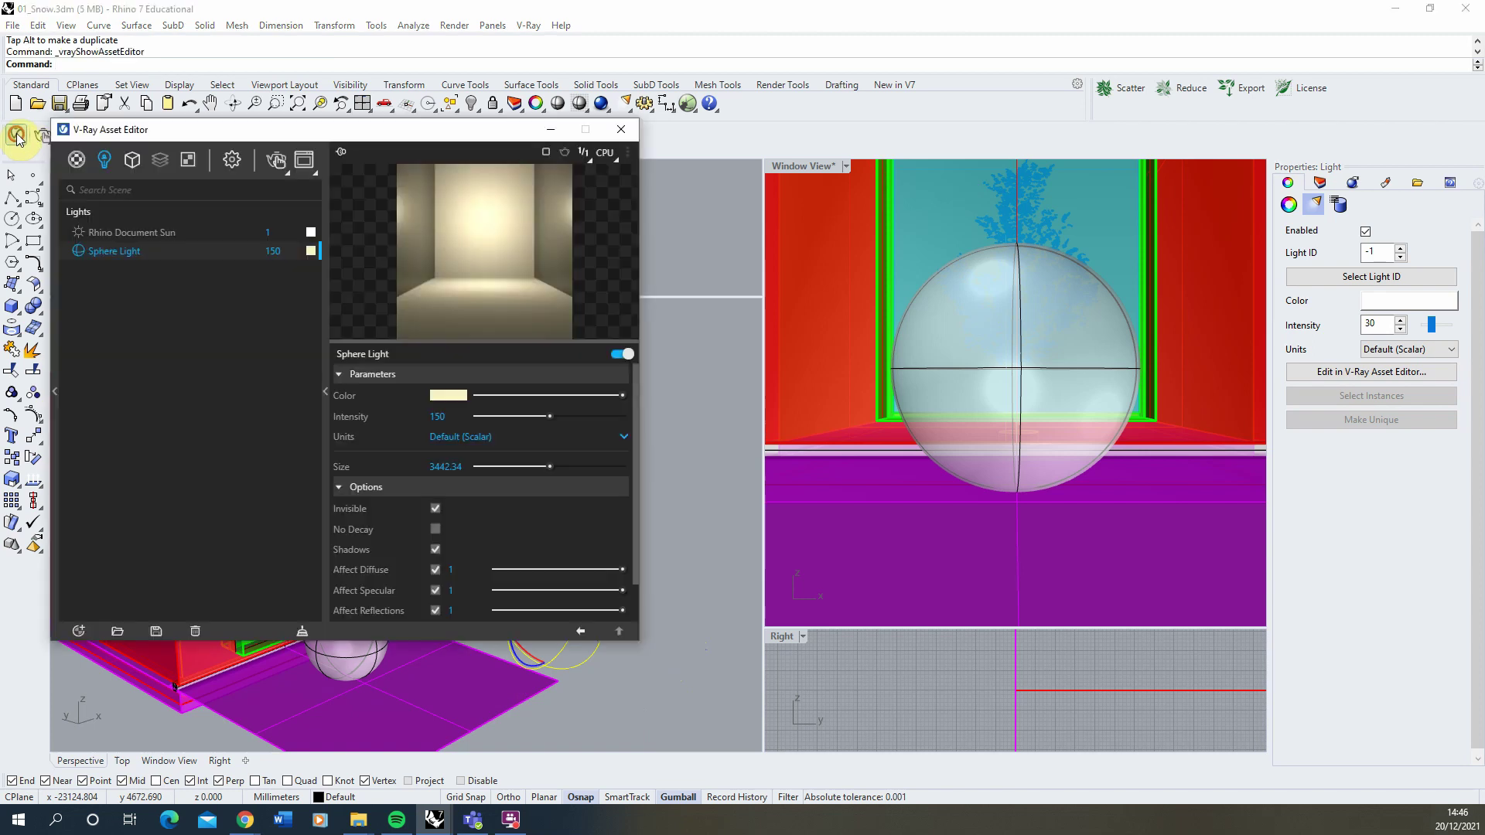
left_click(448, 395)
left_click(509, 445)
left_click_drag(432, 366, 413, 320)
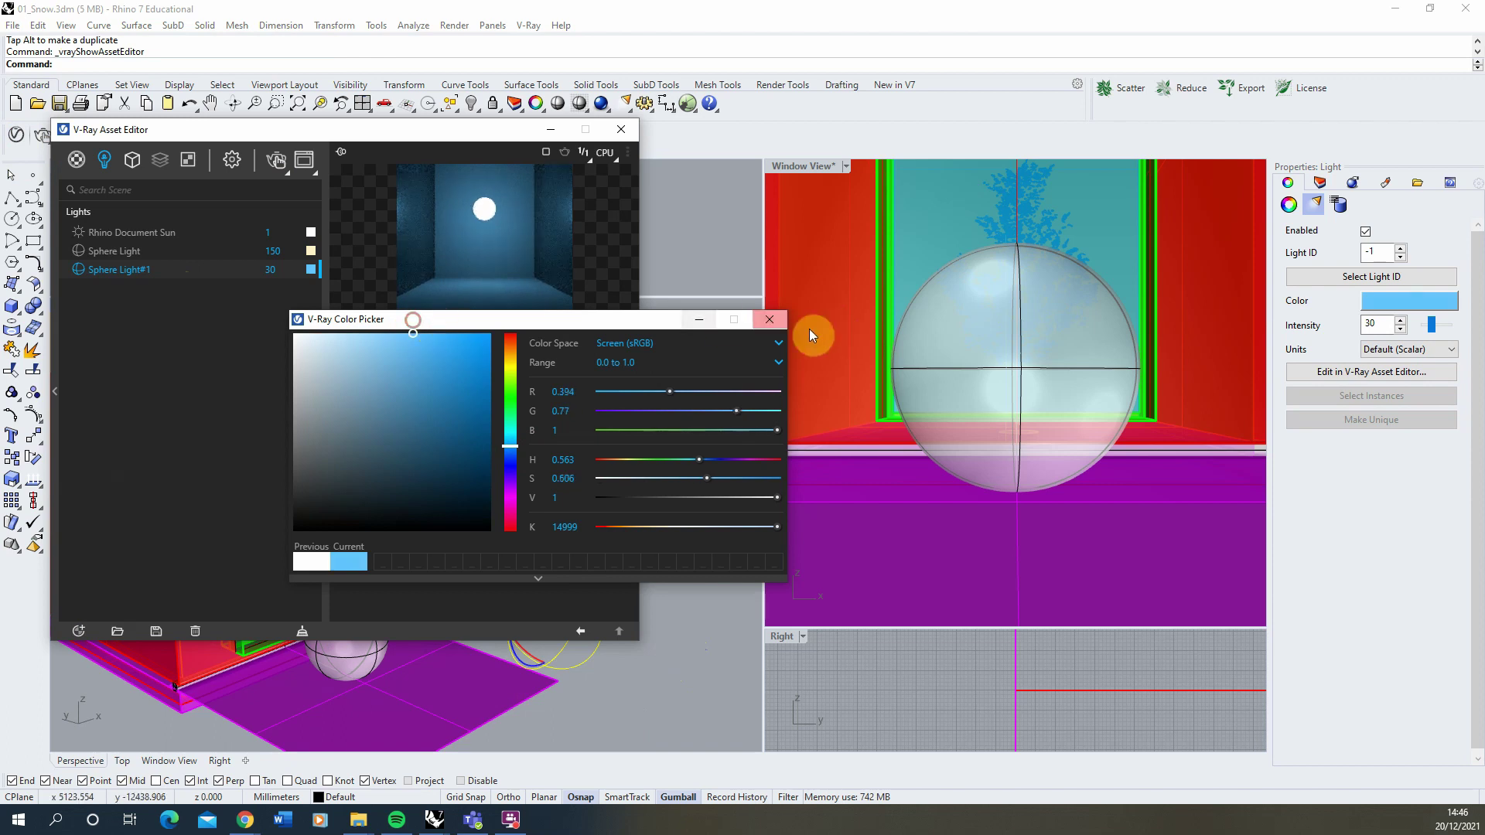
left_click(768, 321)
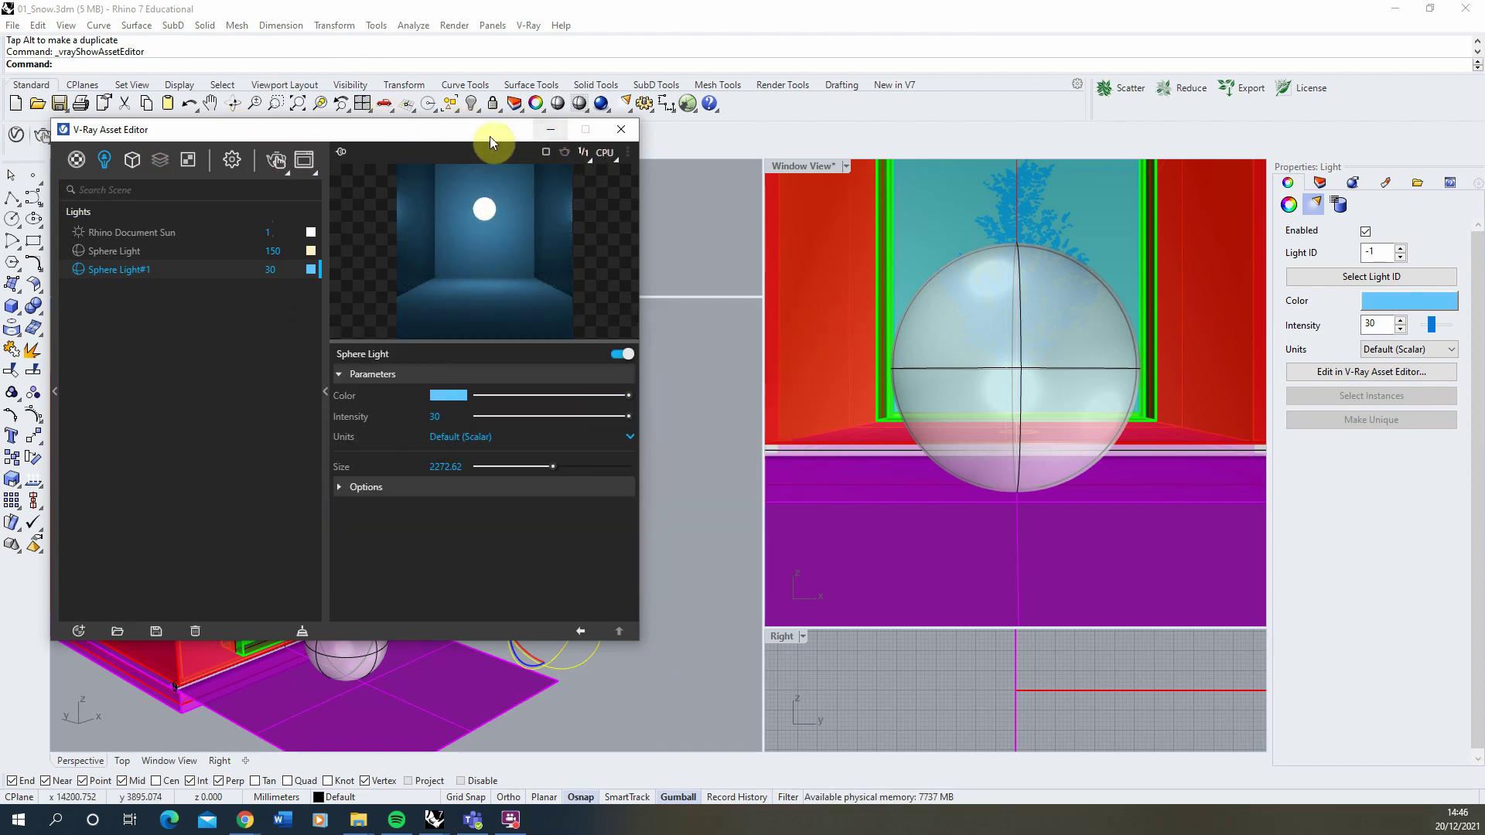
- Lower the Rhino Document Sun to a vertical angle of -2.4 with its custom orientation for dusk lighting
left_click_drag(489, 136, 1028, 150)
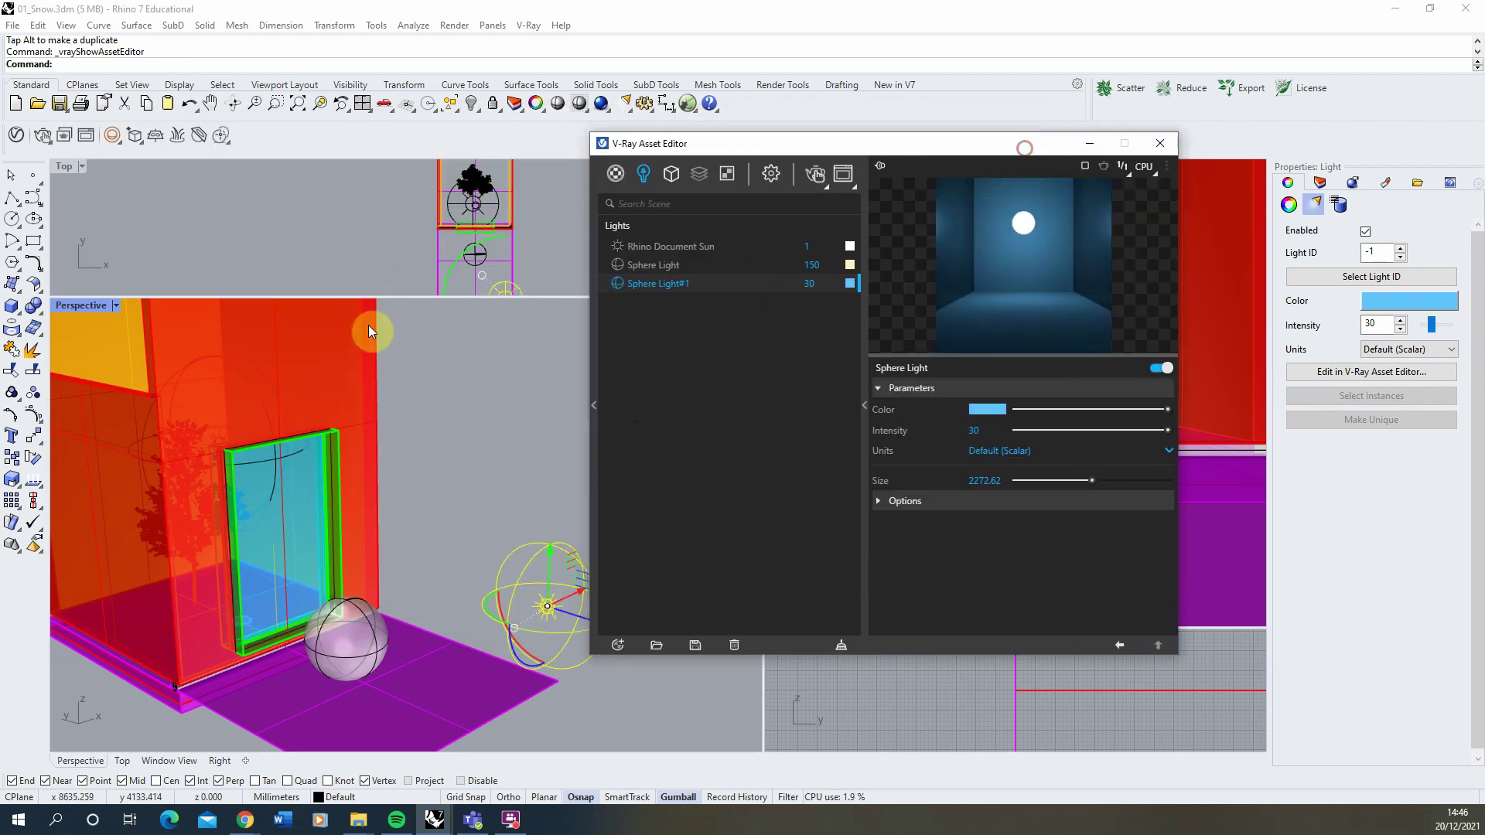
left_click(674, 248)
left_click_drag(859, 138, 532, 106)
left_click_drag(714, 406, 732, 433)
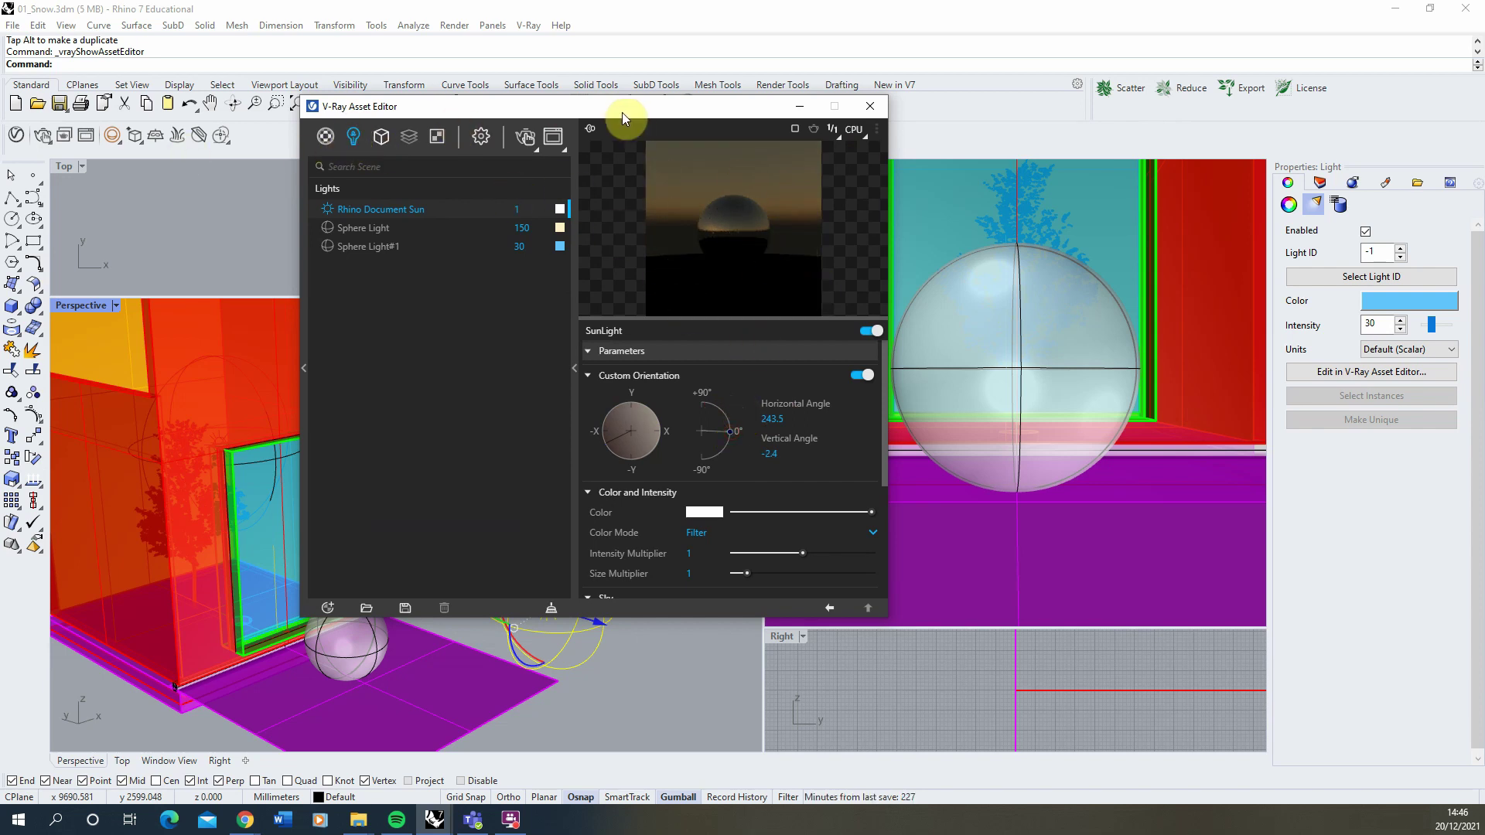
left_click_drag(622, 112, 393, 94)
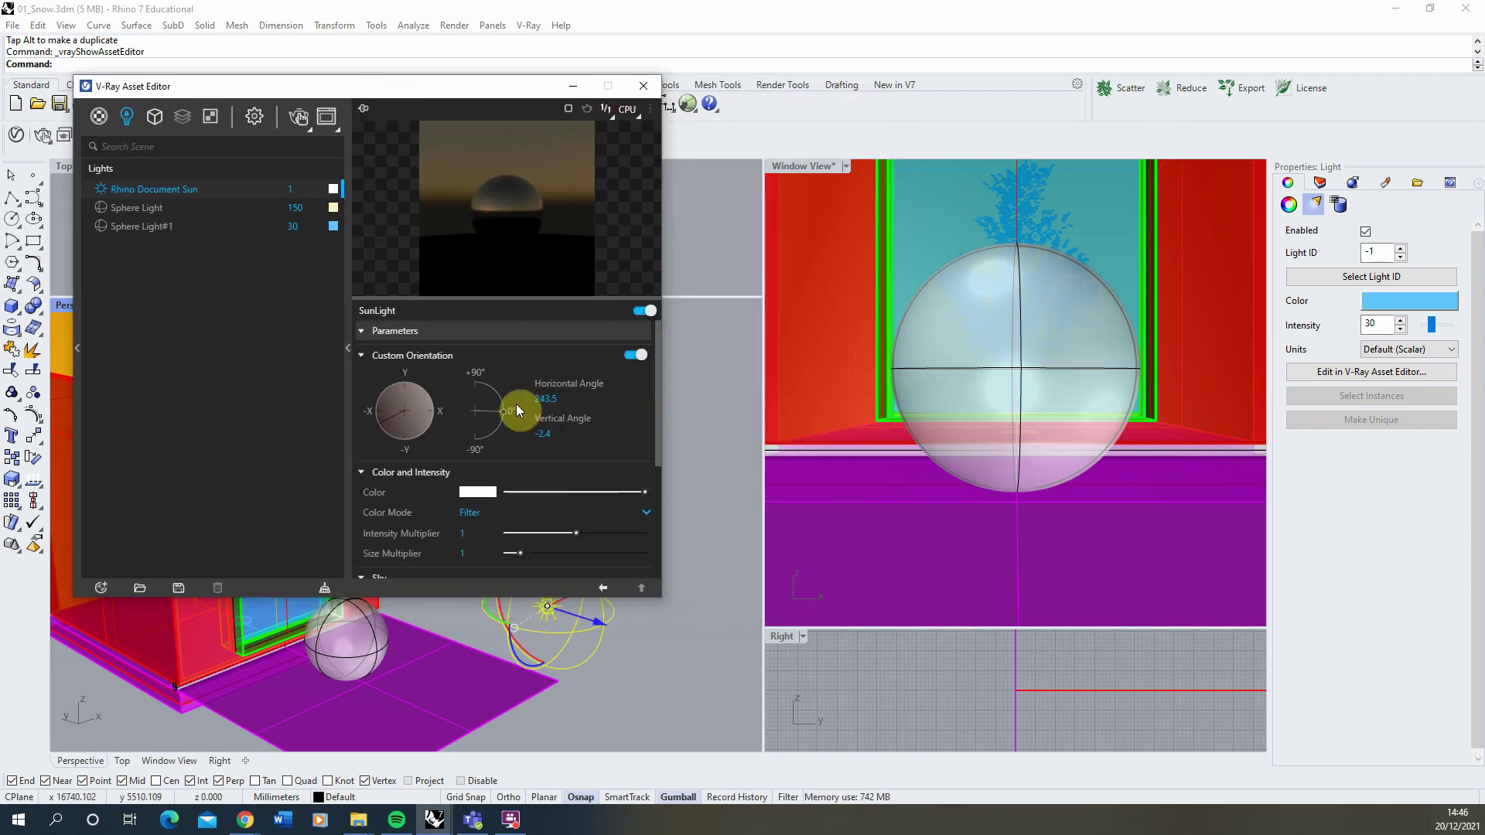
- Render the Window View with the dusk lighting and place the Asset Editor beside the frame buffer
left_click(812, 175)
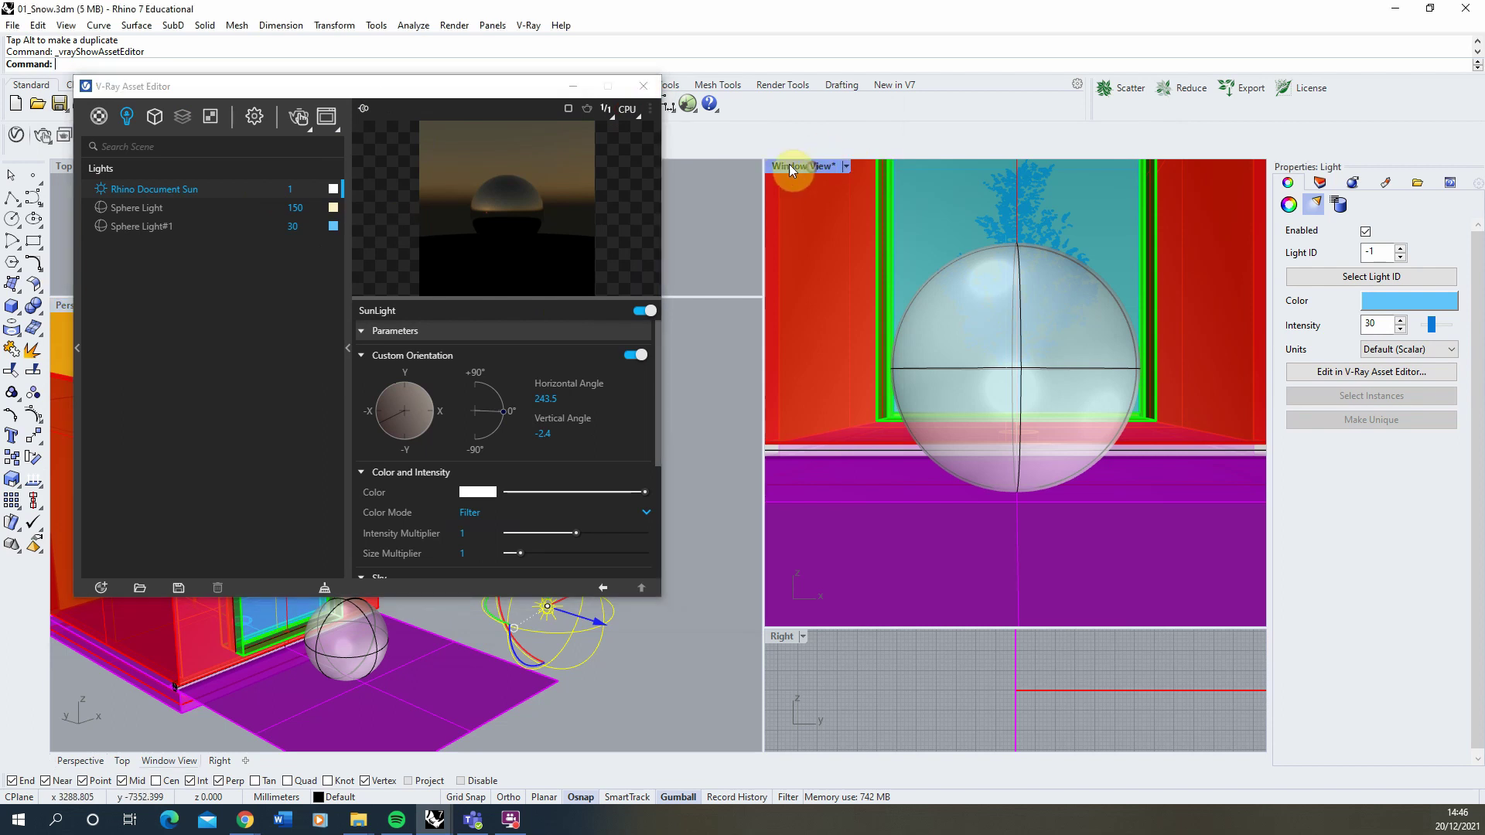
left_click(303, 119)
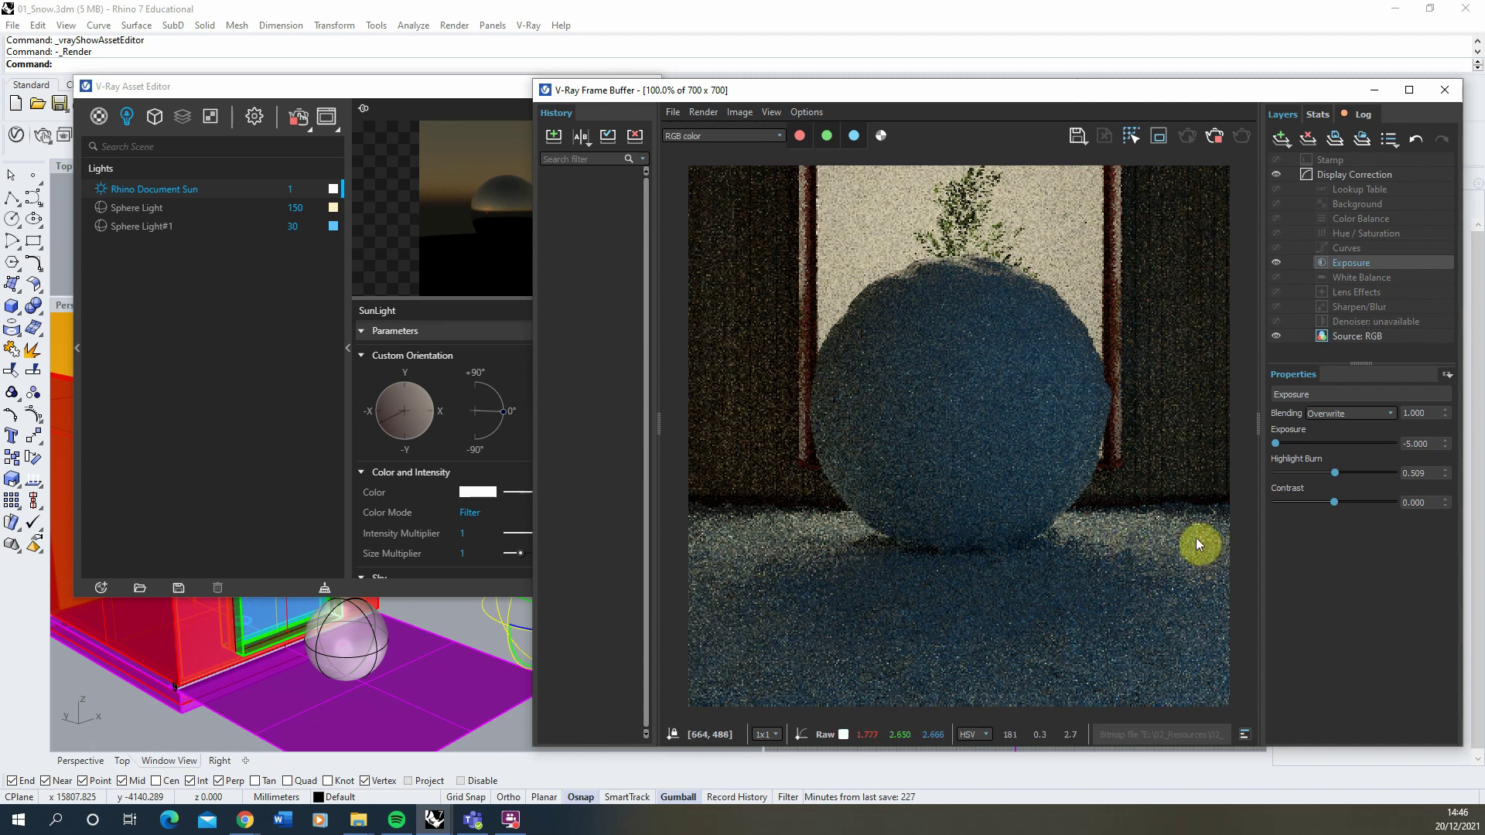
left_click(298, 116)
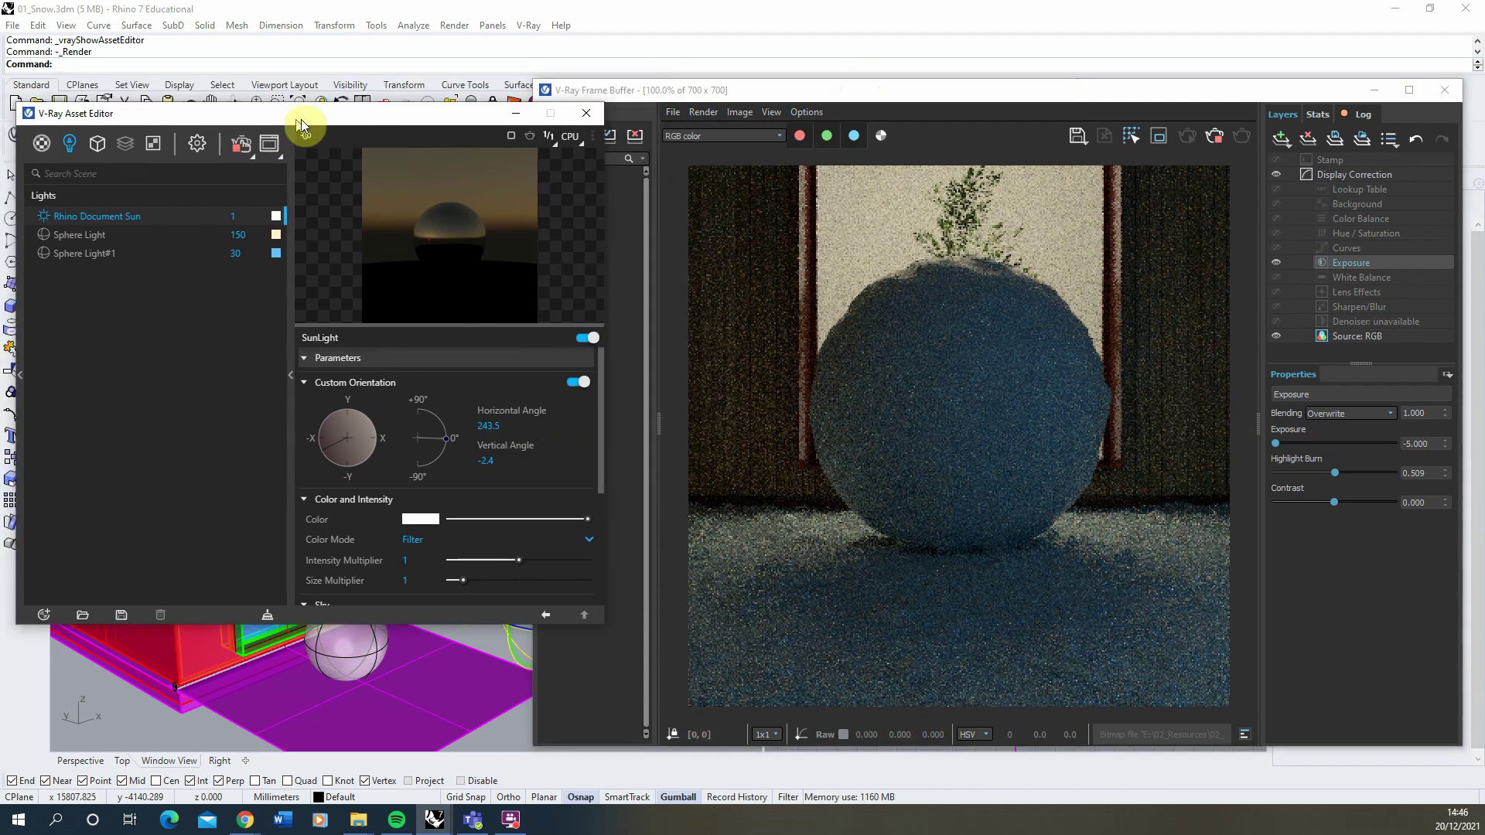